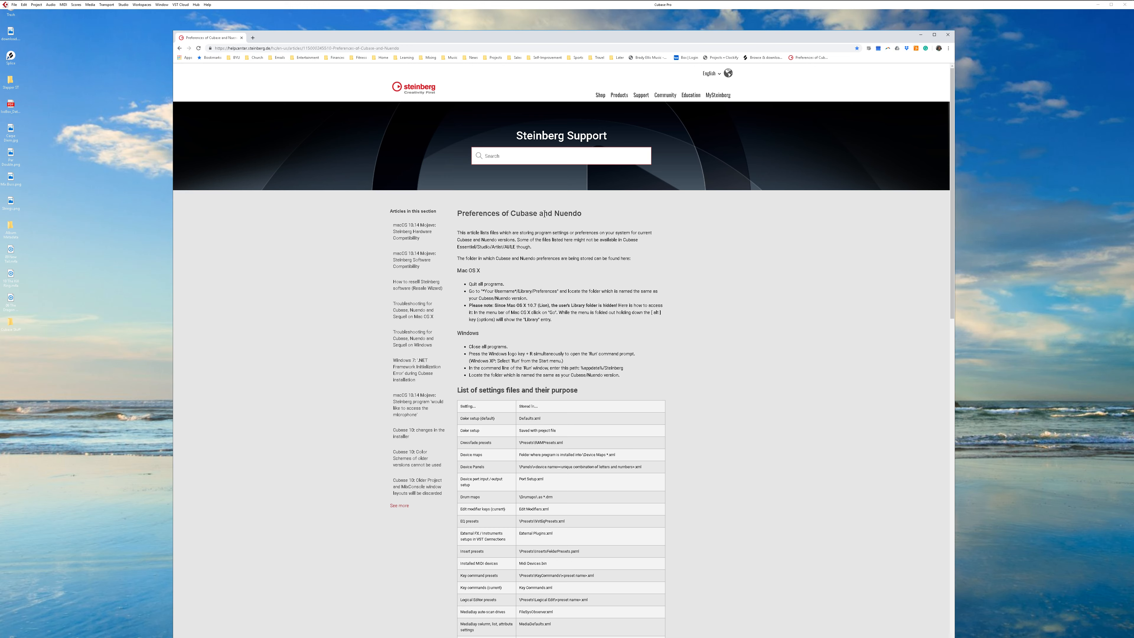
Read through the Steinberg support article on Cubase and Nuendo preferences, including the table of settings files.
scroll(502, 239, down, 2)
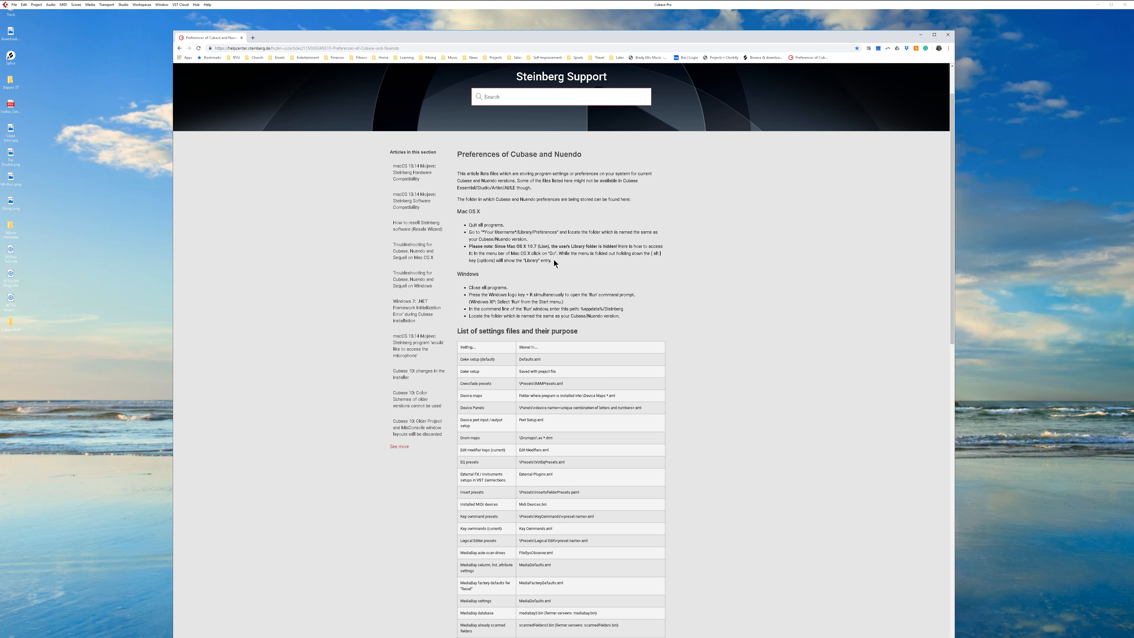
scroll(553, 259, up, 1)
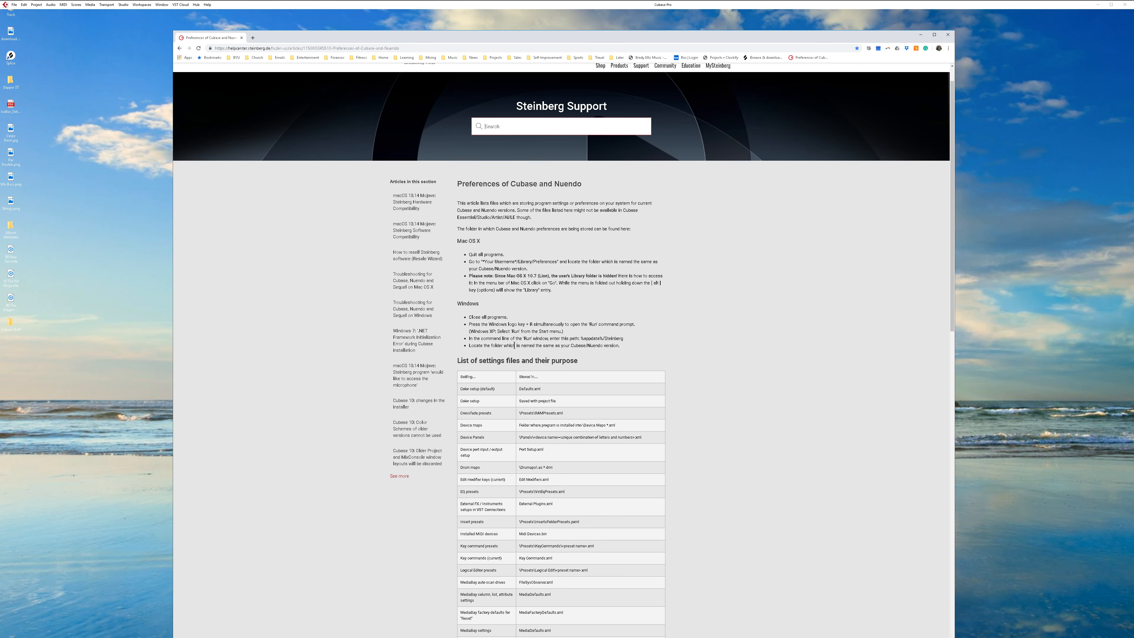
scroll(567, 321, down, 10)
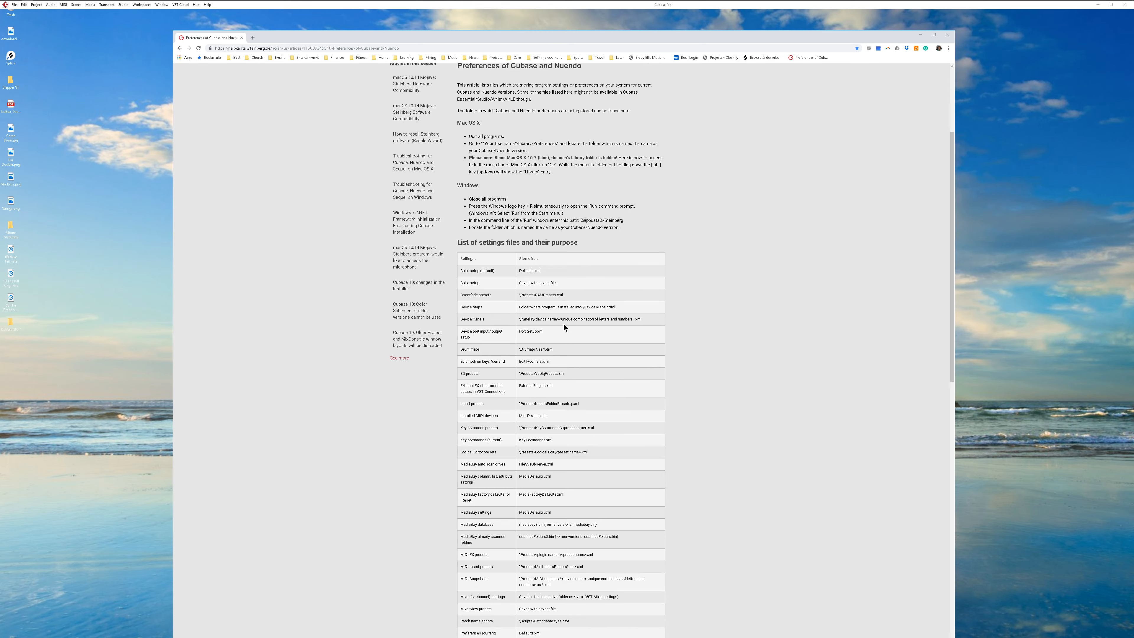
scroll(558, 316, down, 2)
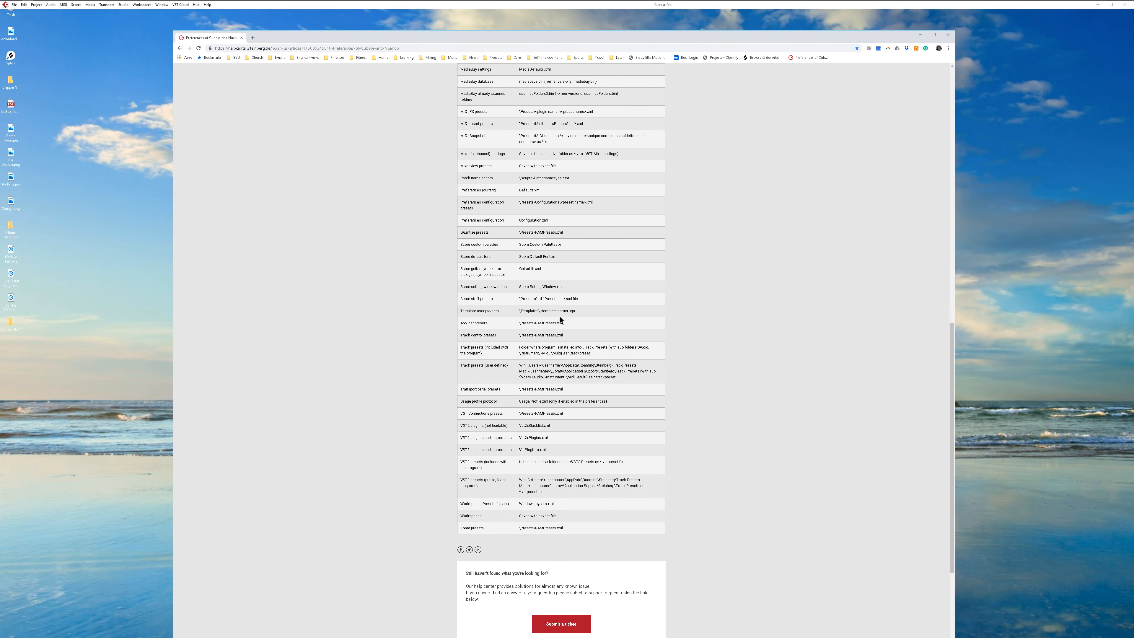
scroll(556, 304, up, 12)
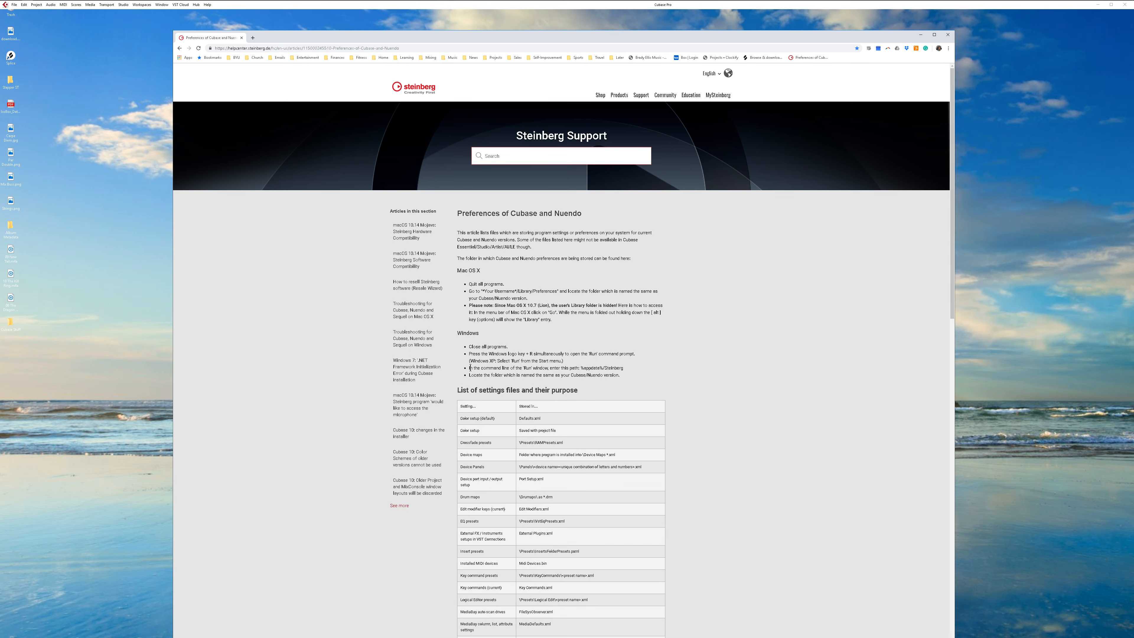
scroll(558, 341, down, 2)
scroll(557, 341, up, 2)
Move the browser window lower on the desktop and switch to the WRITING TEMPLATE project in Cubase Pro.
drag(468, 37, 485, 198)
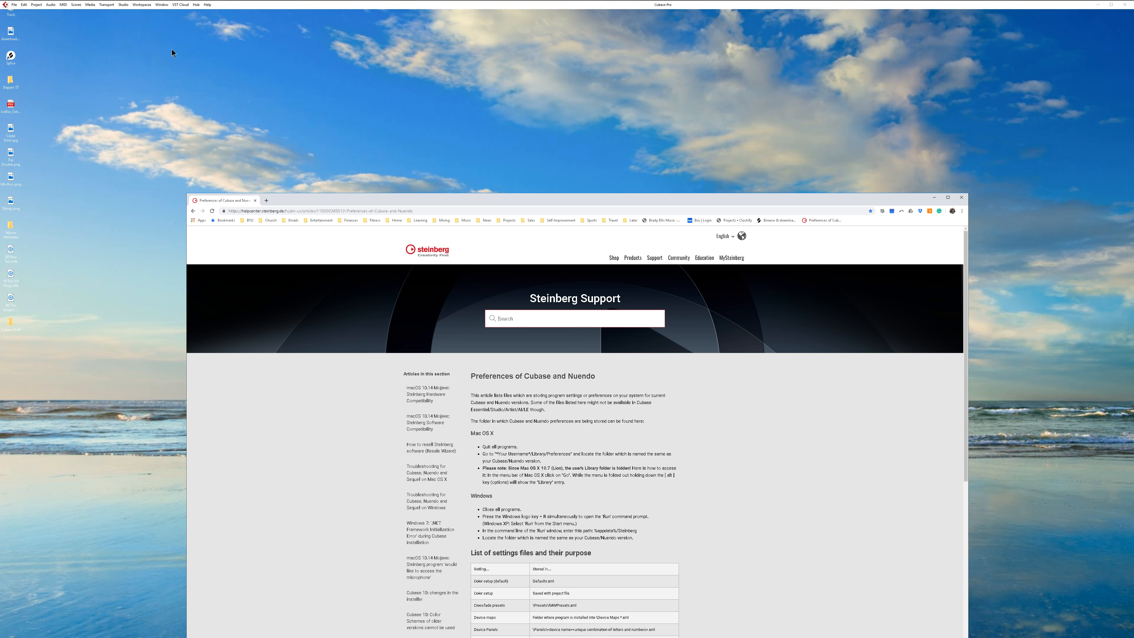
mouse_move(1070, 3)
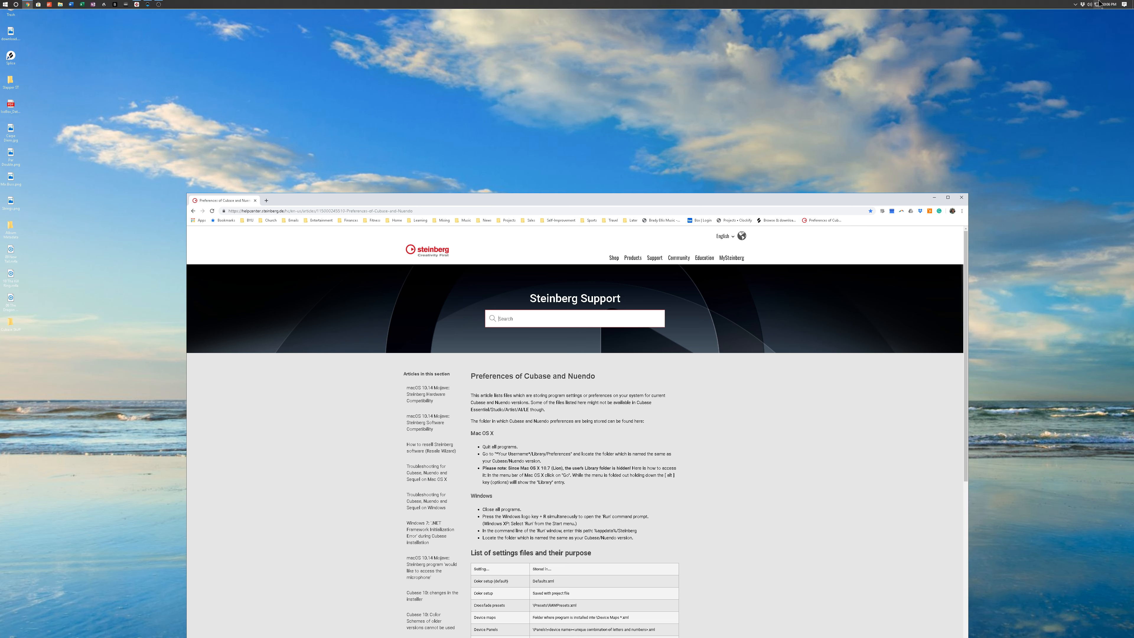
click(137, 4)
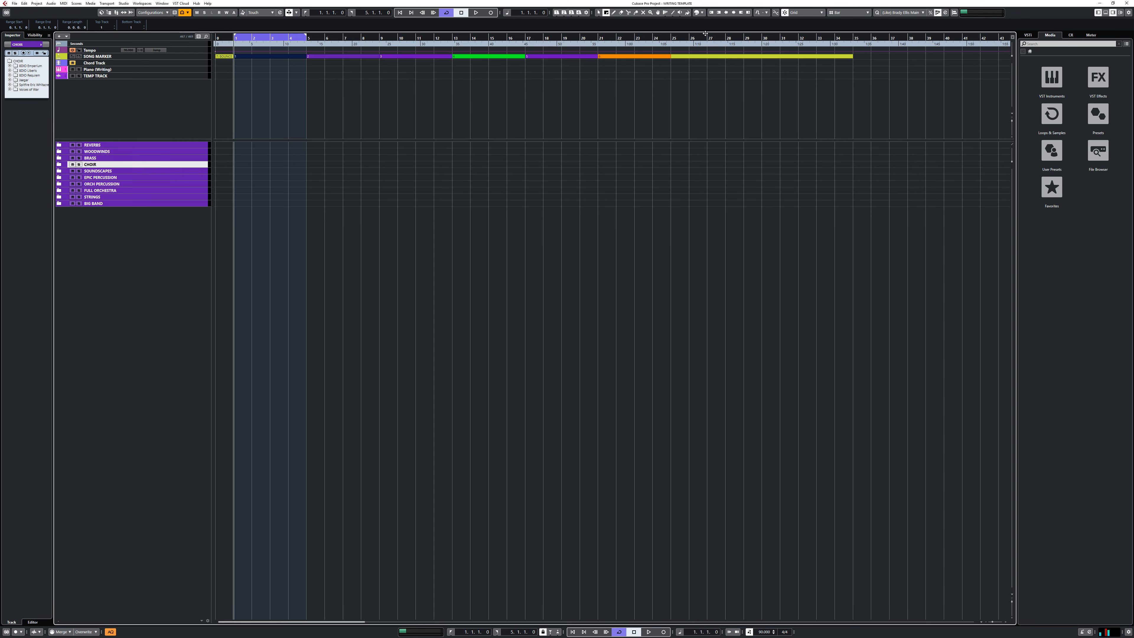
View the project colour palette and the colour choices for the CineStrings Violins 1 track inside the STRINGS folder.
click(697, 12)
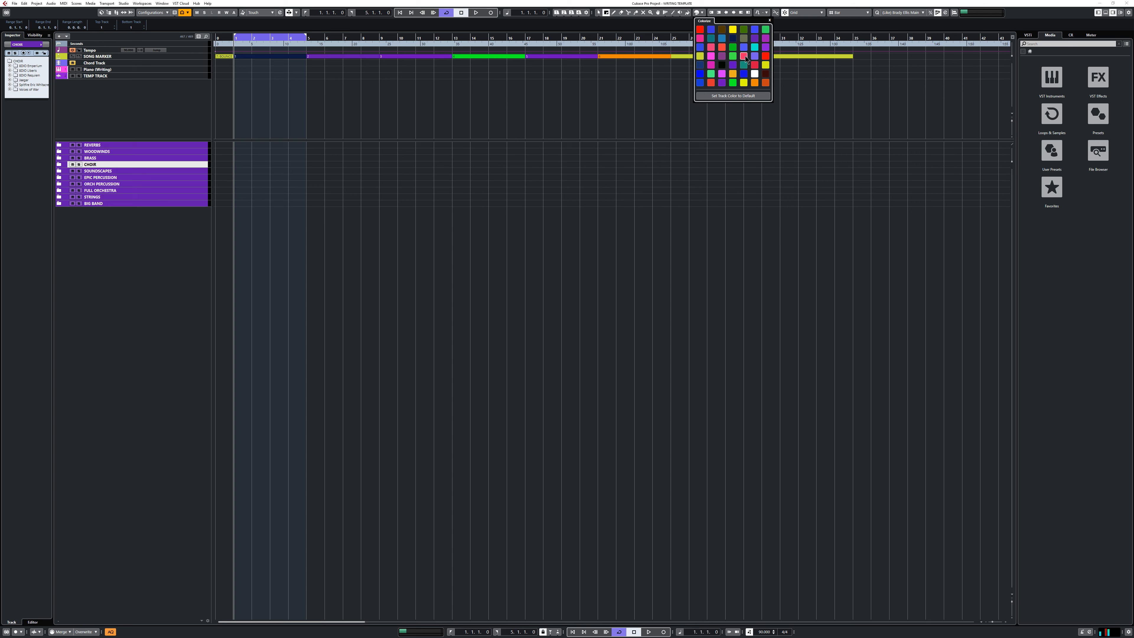
click(163, 261)
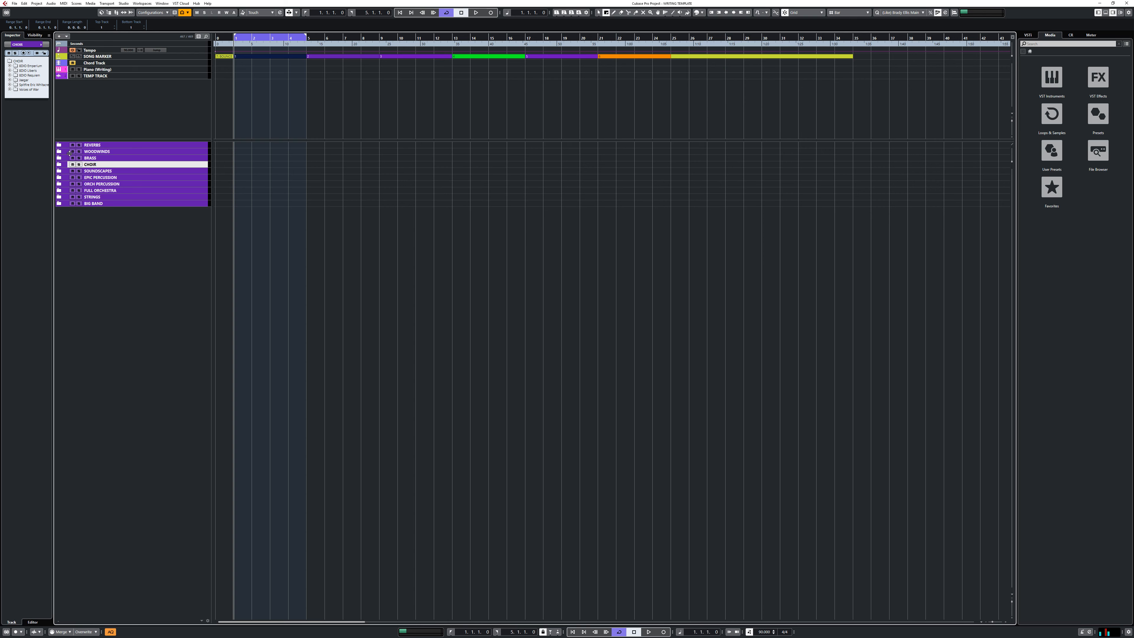
click(59, 197)
click(62, 202)
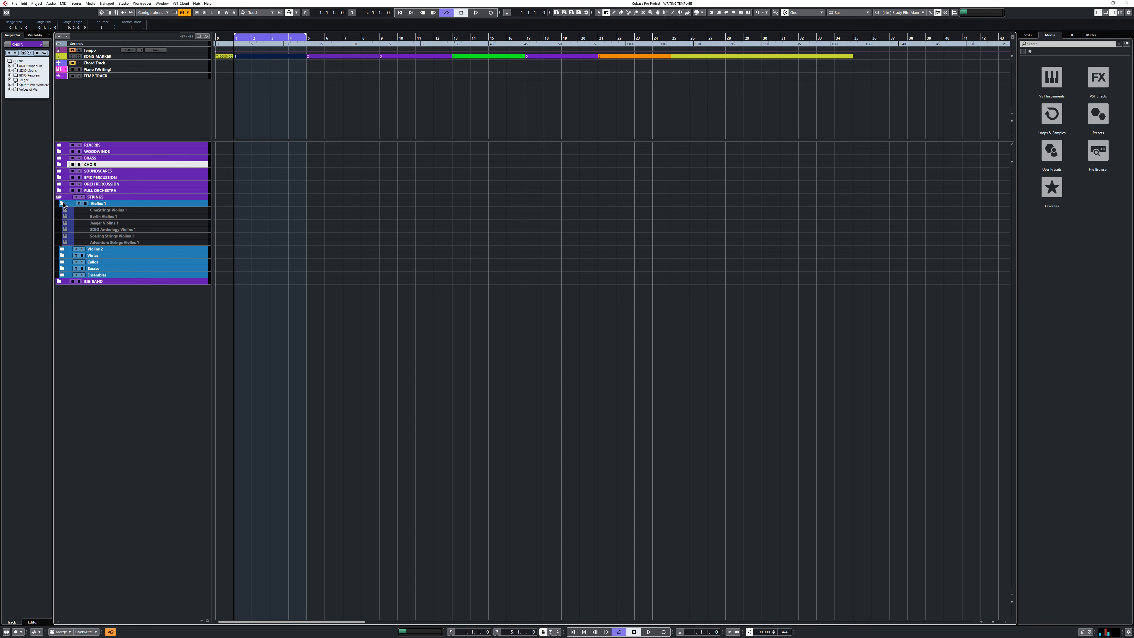
click(98, 212)
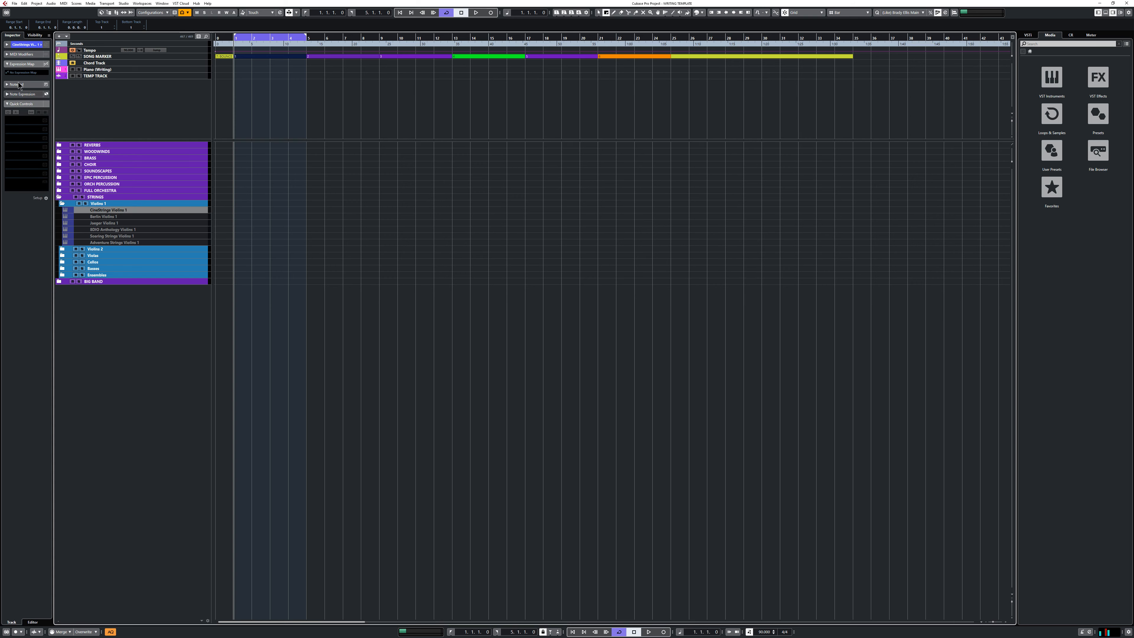
click(45, 45)
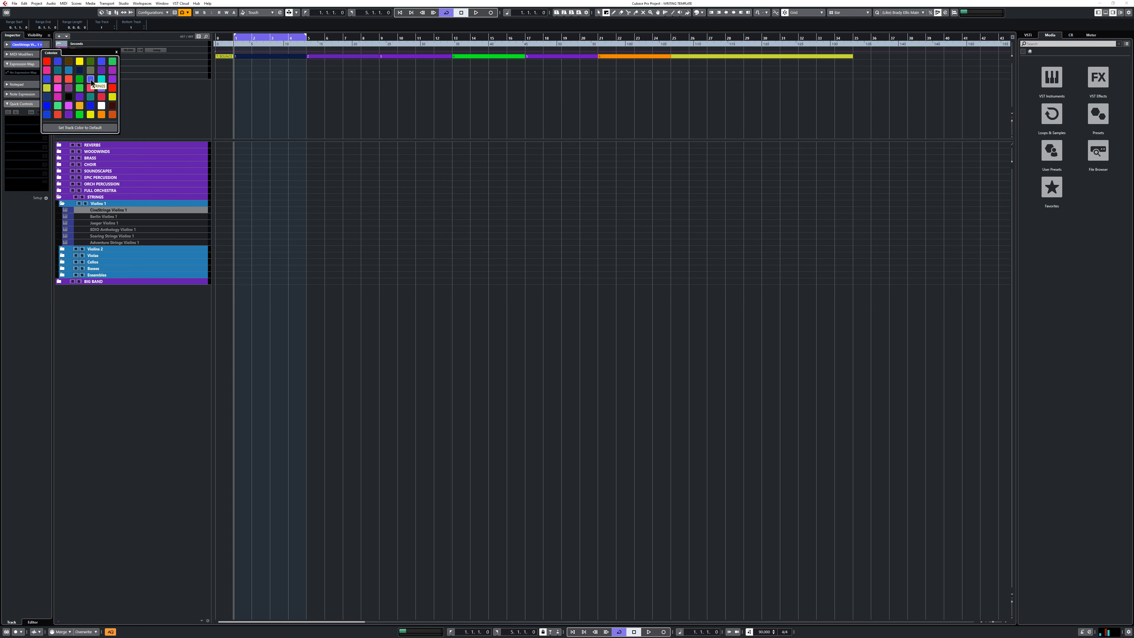
click(165, 325)
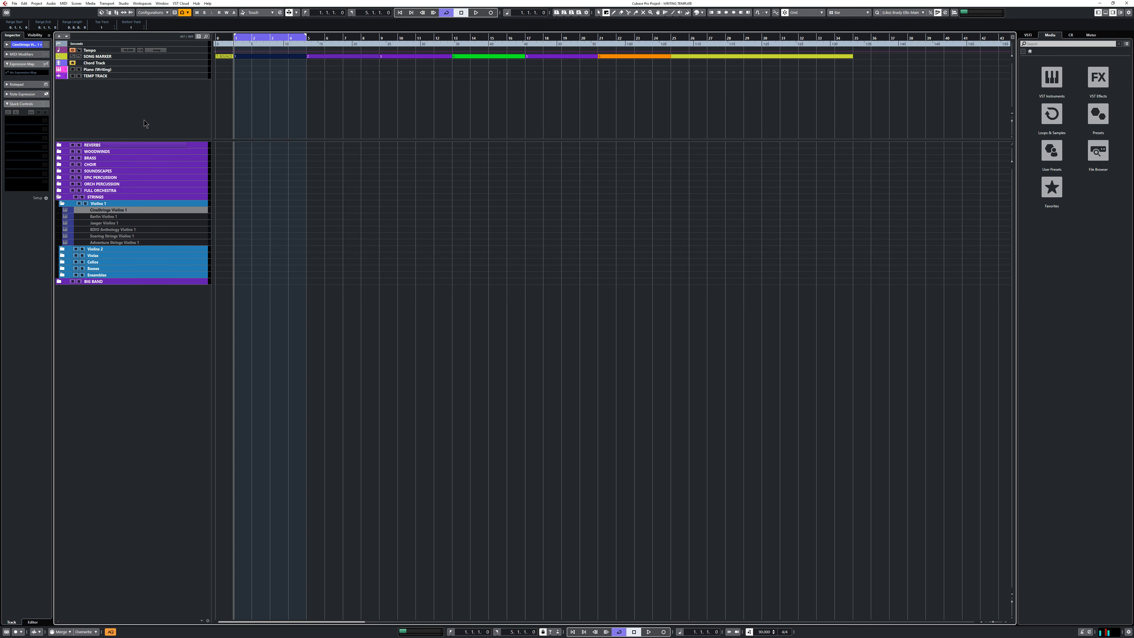
click(62, 204)
click(59, 197)
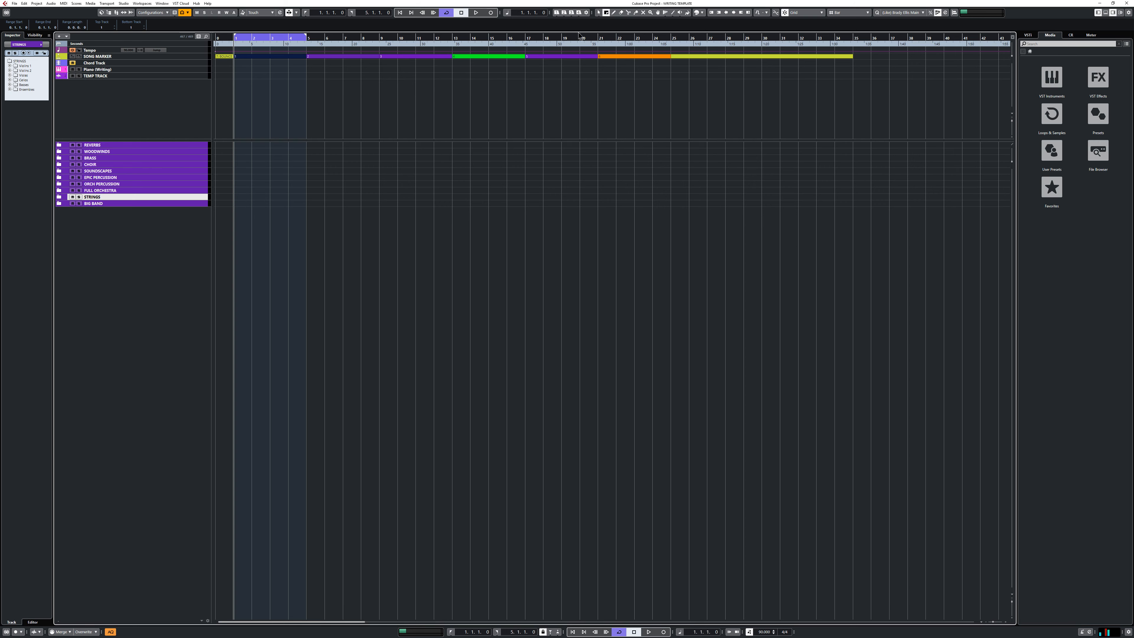
Review the project colour palette again and check the subfolder colours inside the STRINGS folder.
click(701, 13)
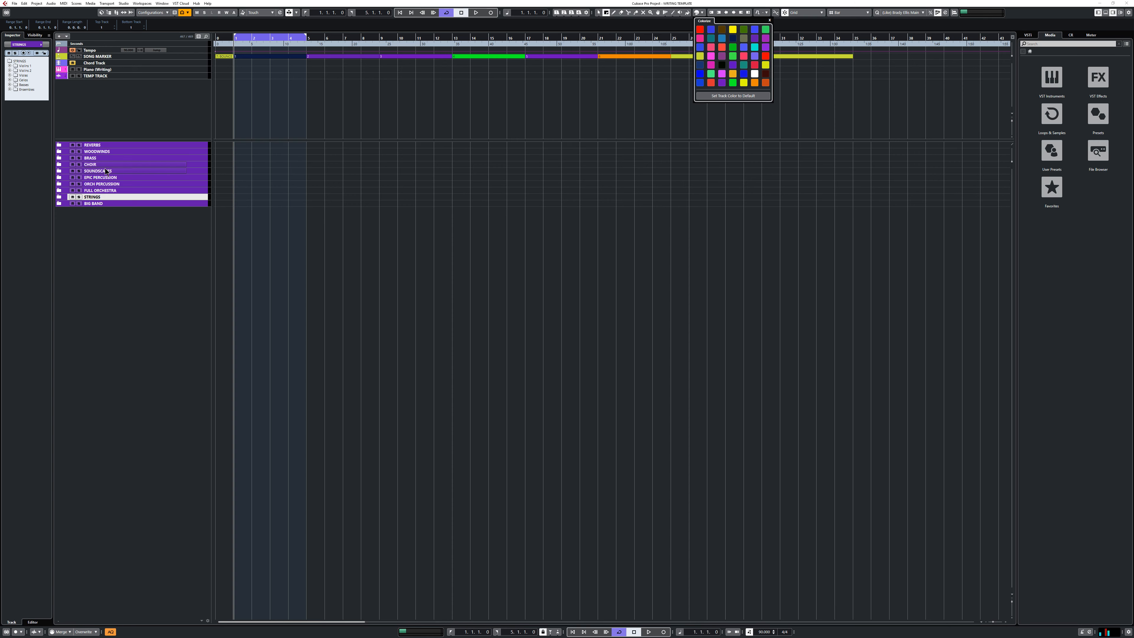
click(57, 197)
click(58, 197)
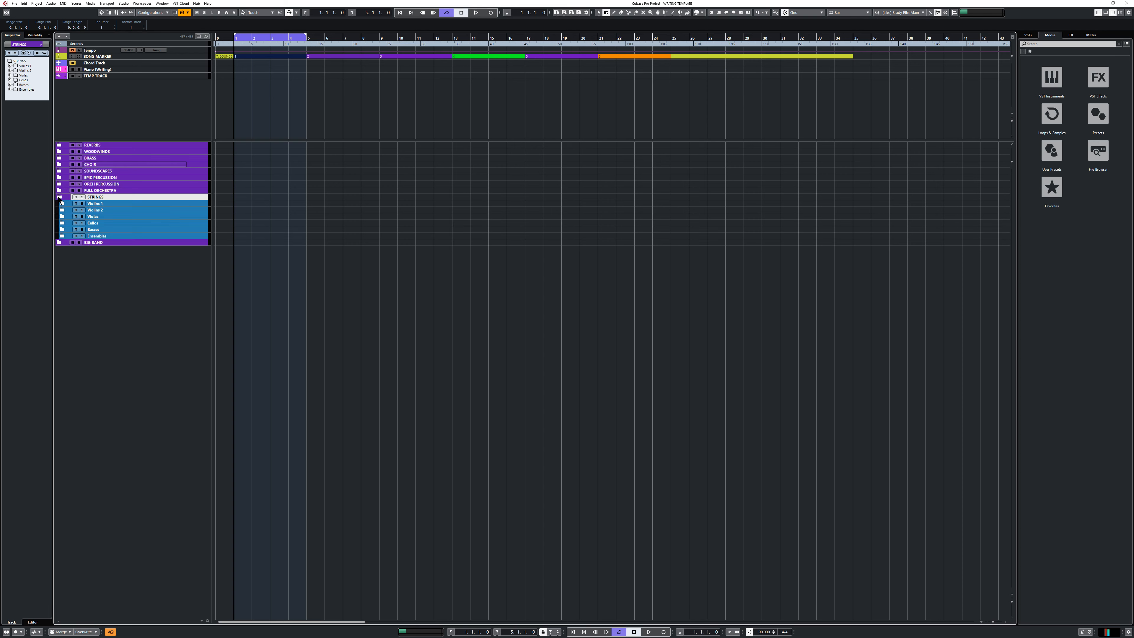
click(58, 197)
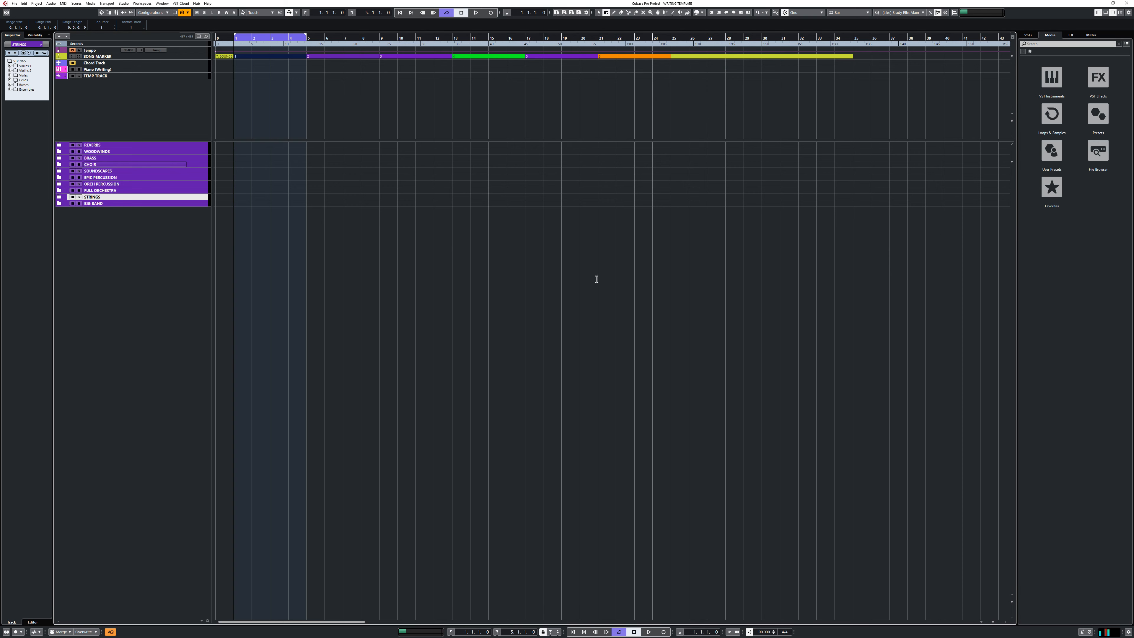
click(696, 12)
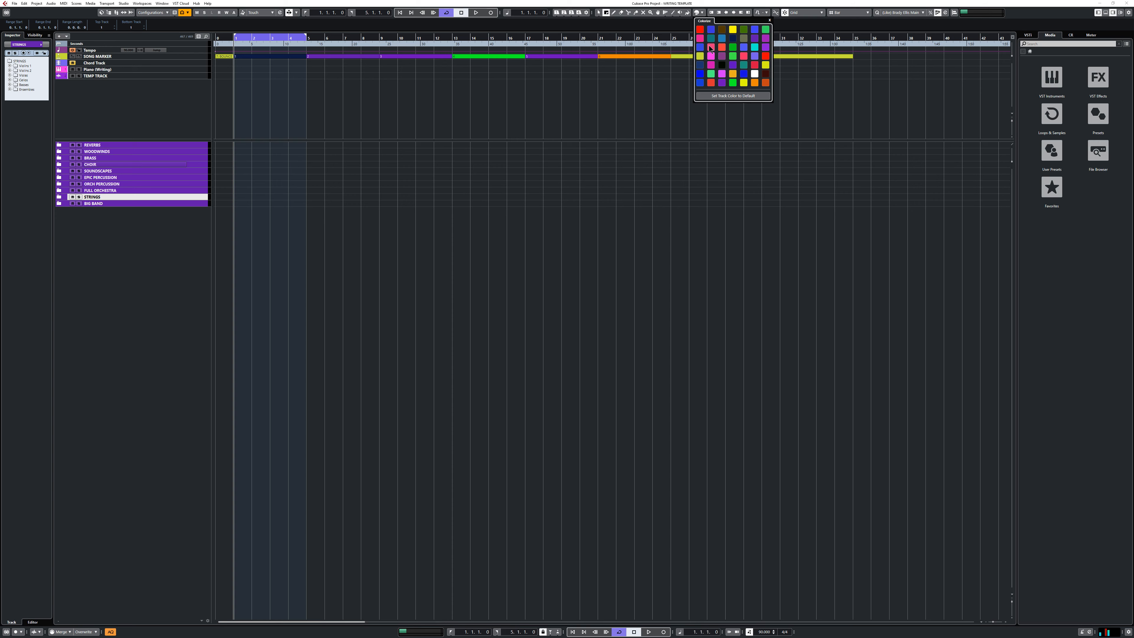
click(700, 13)
click(183, 113)
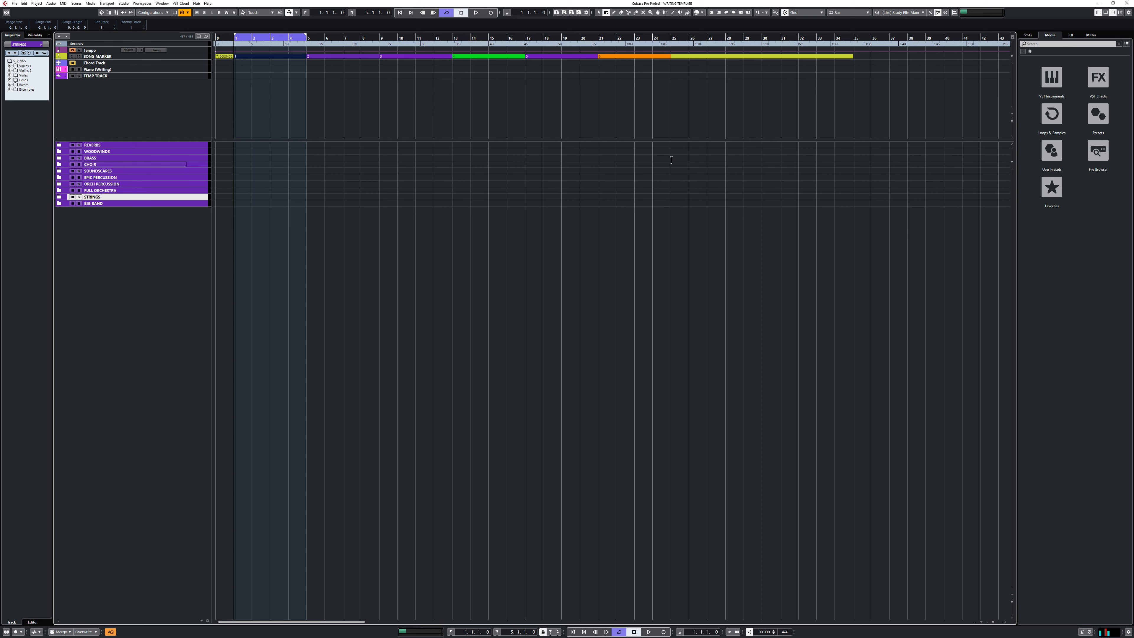
Look through the list of quantize presets, keeping the current preset selected.
click(897, 15)
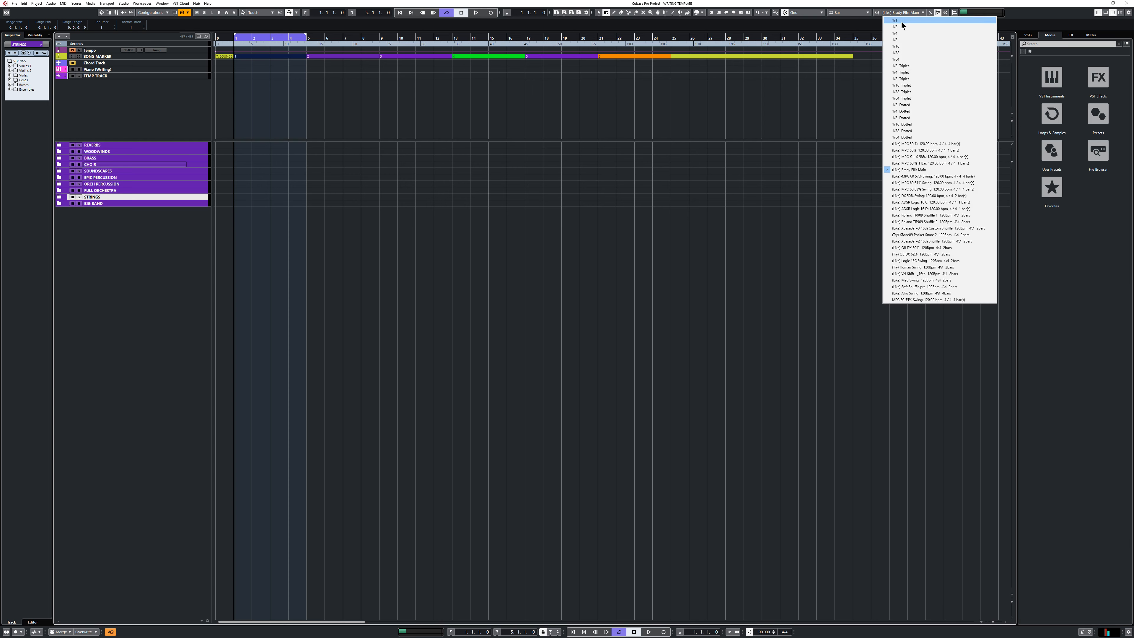
click(913, 170)
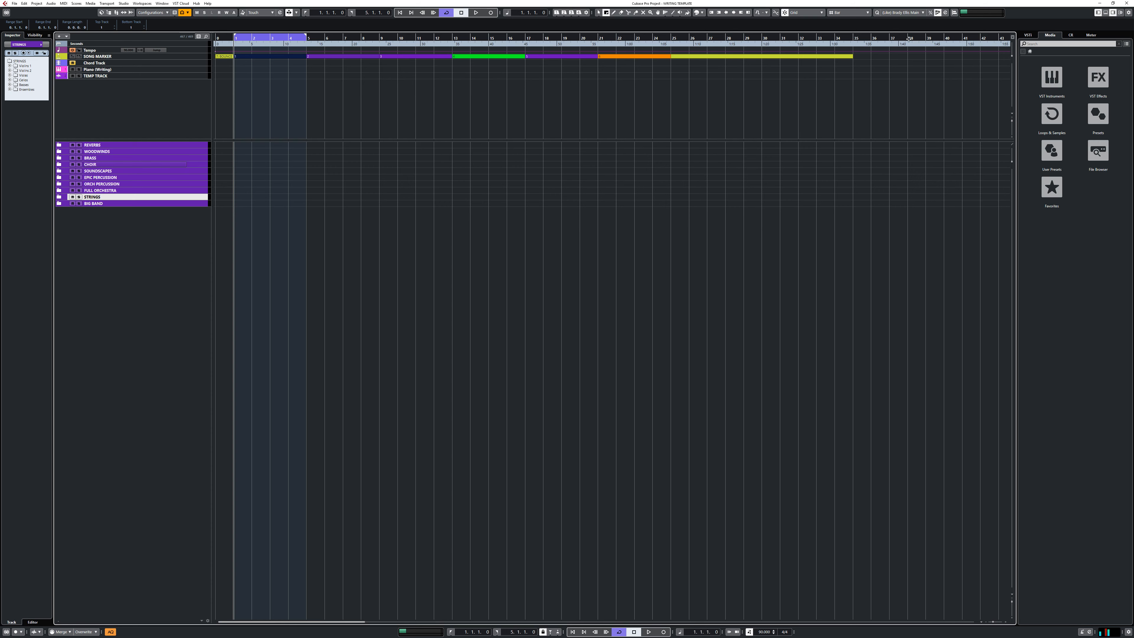
click(907, 14)
click(828, 27)
click(915, 14)
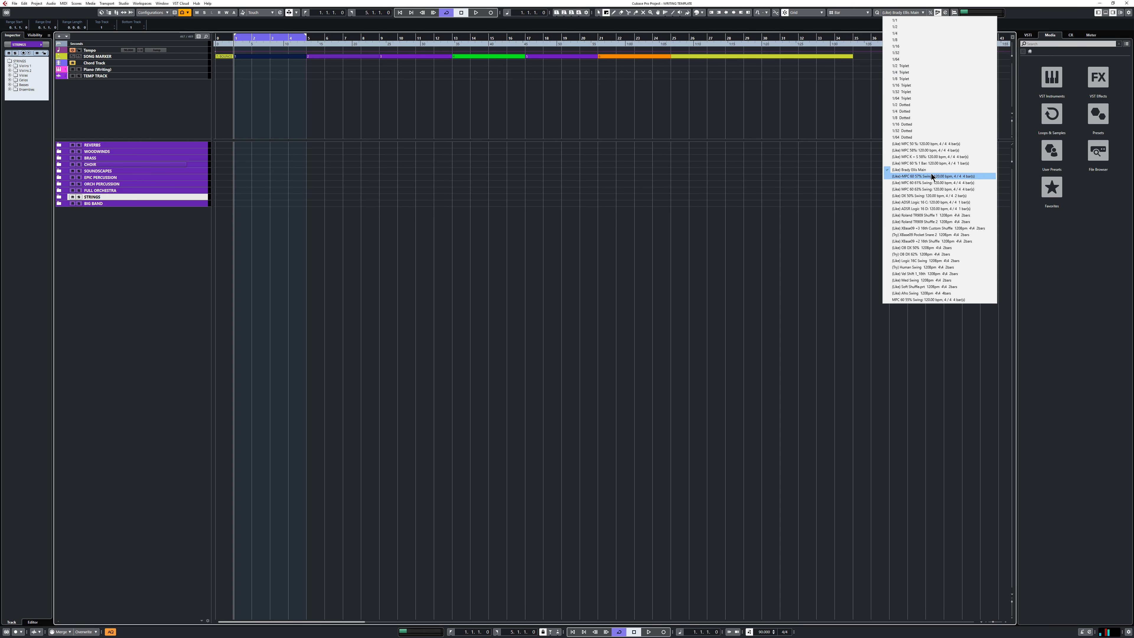
click(184, 273)
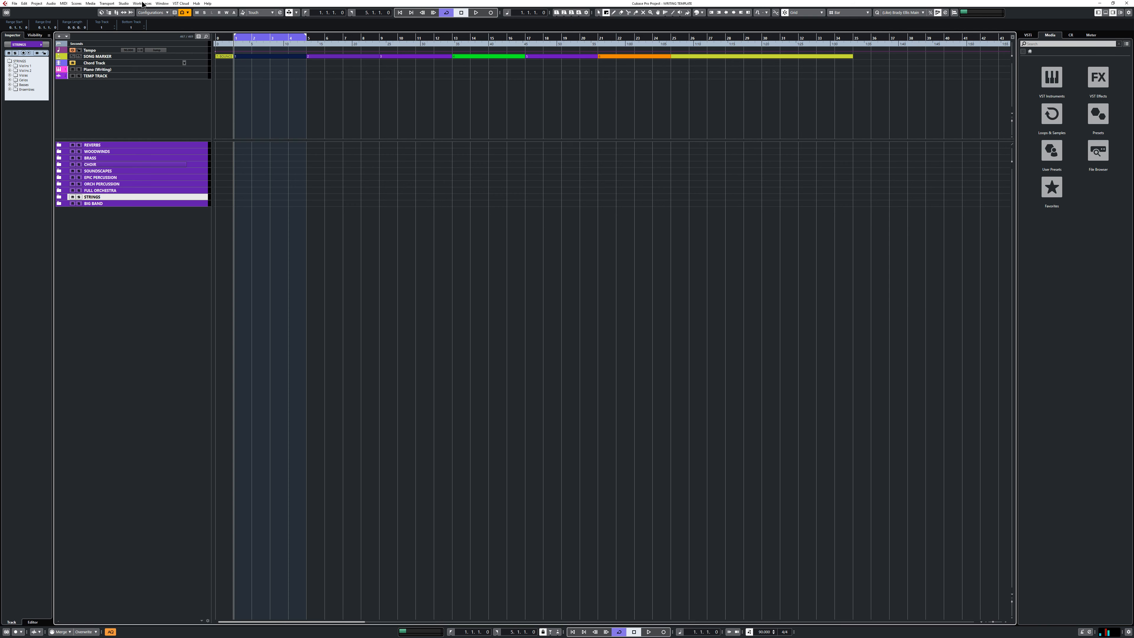
Look through the studio, window and project commands, then open the project Notepad and close it again.
click(123, 3)
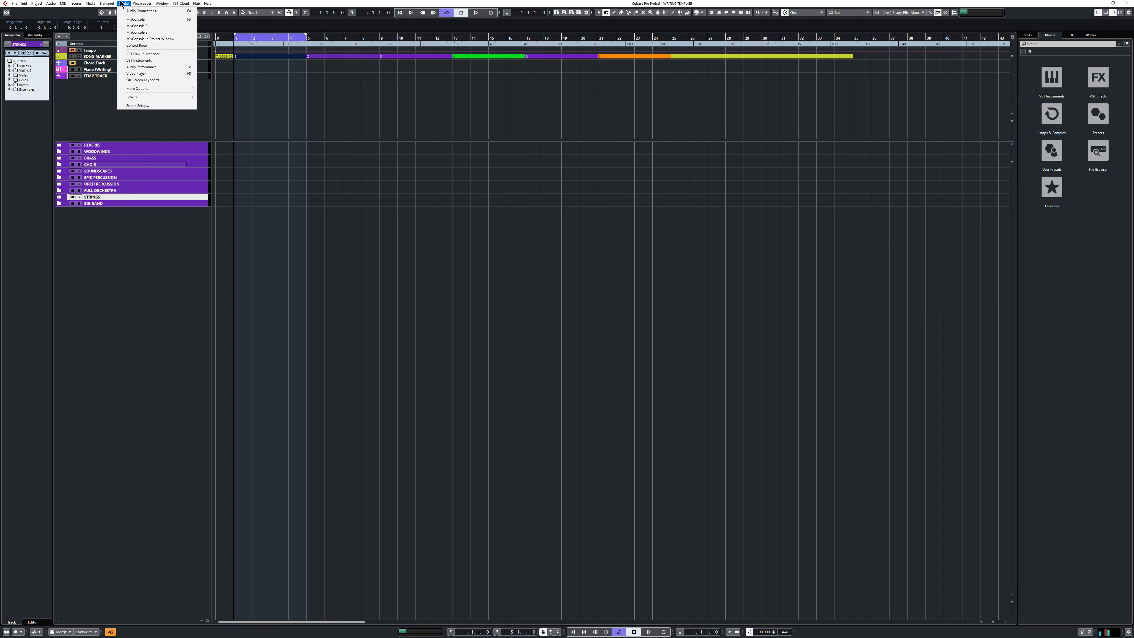
click(105, 1)
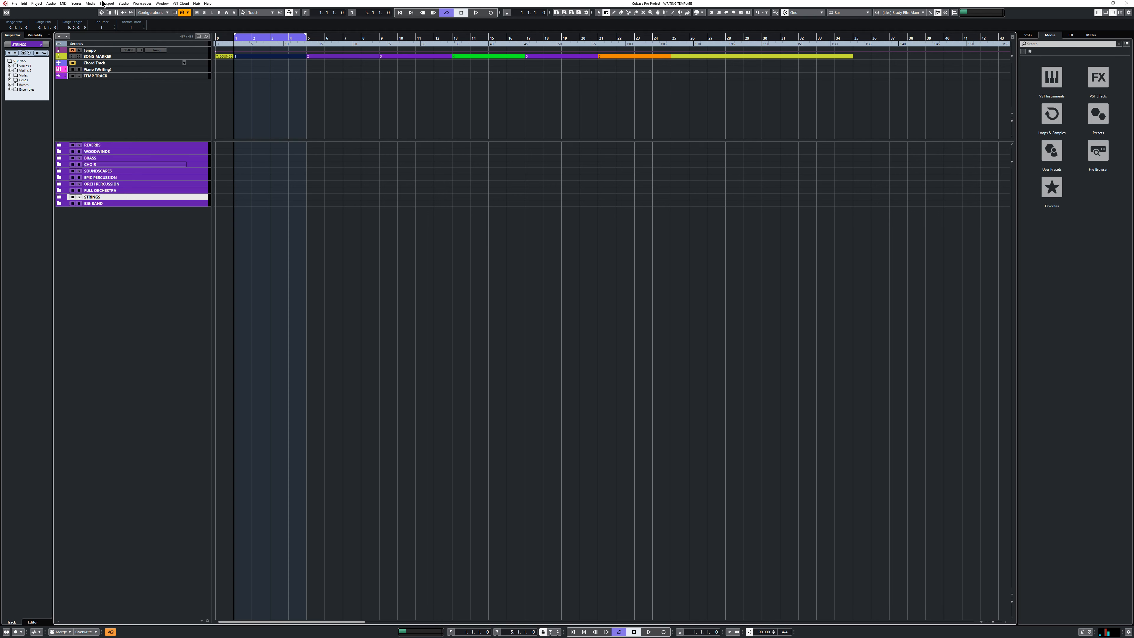
click(162, 4)
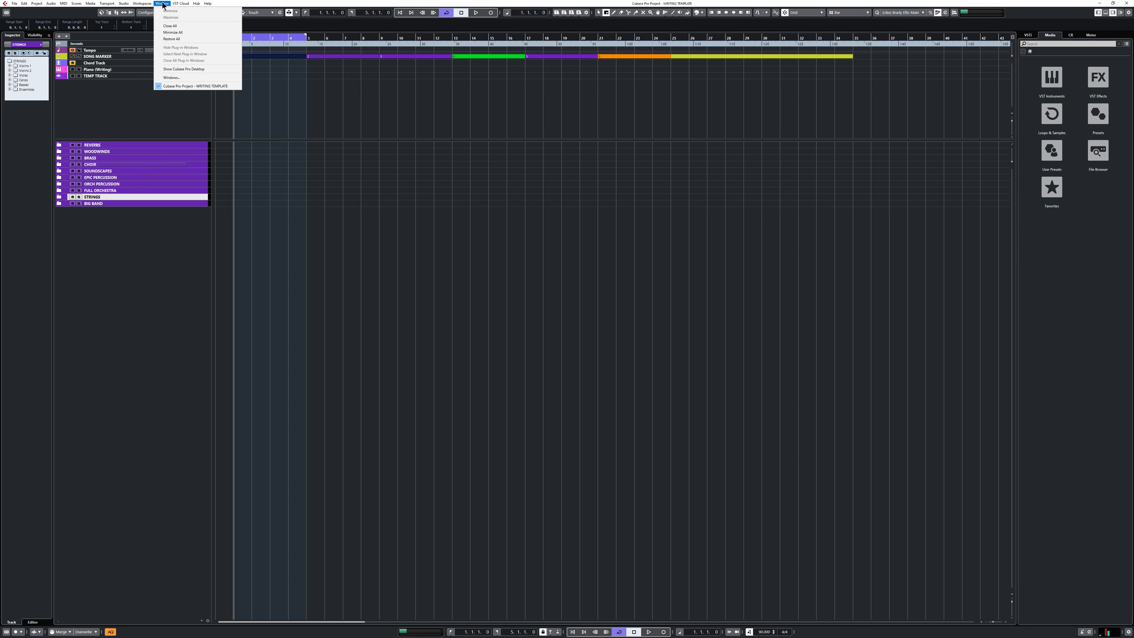
mouse_move(181, 2)
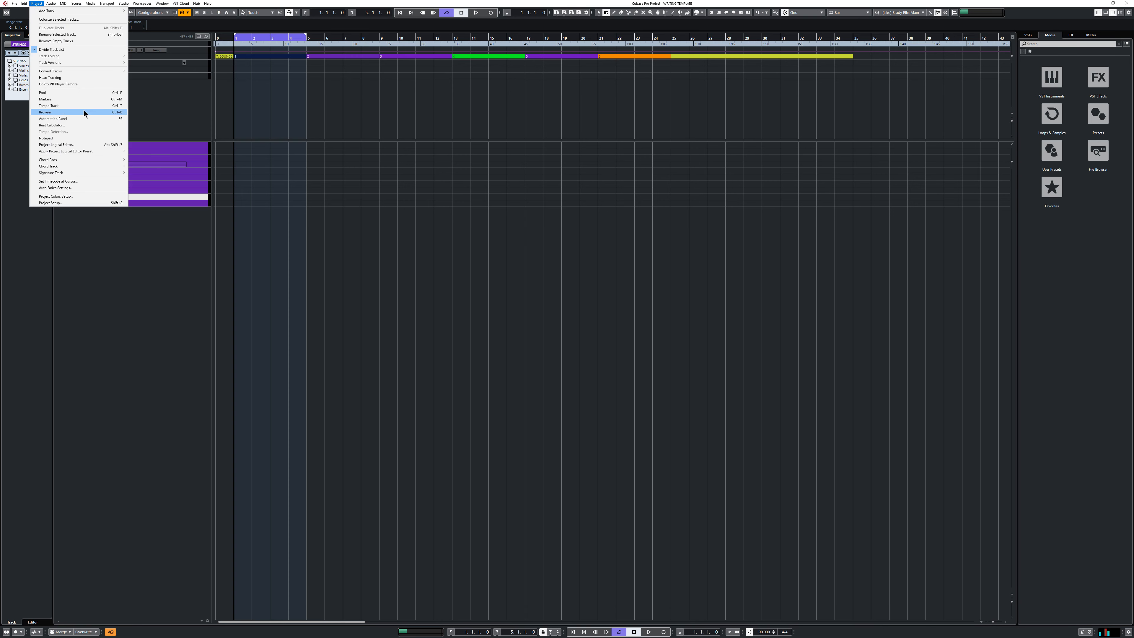
click(58, 138)
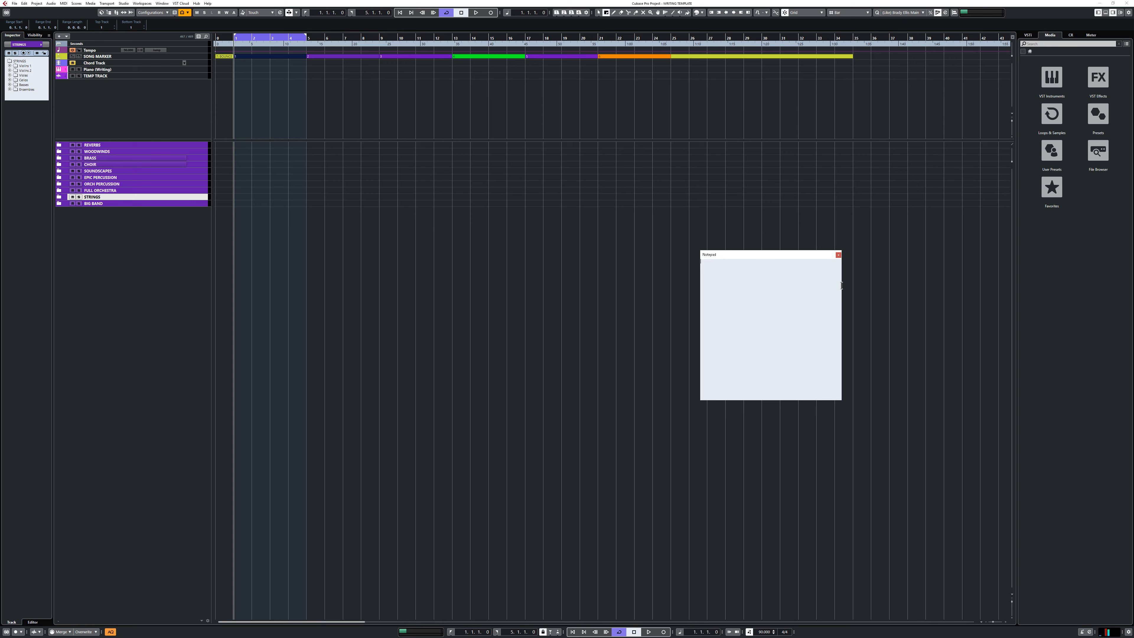
click(838, 255)
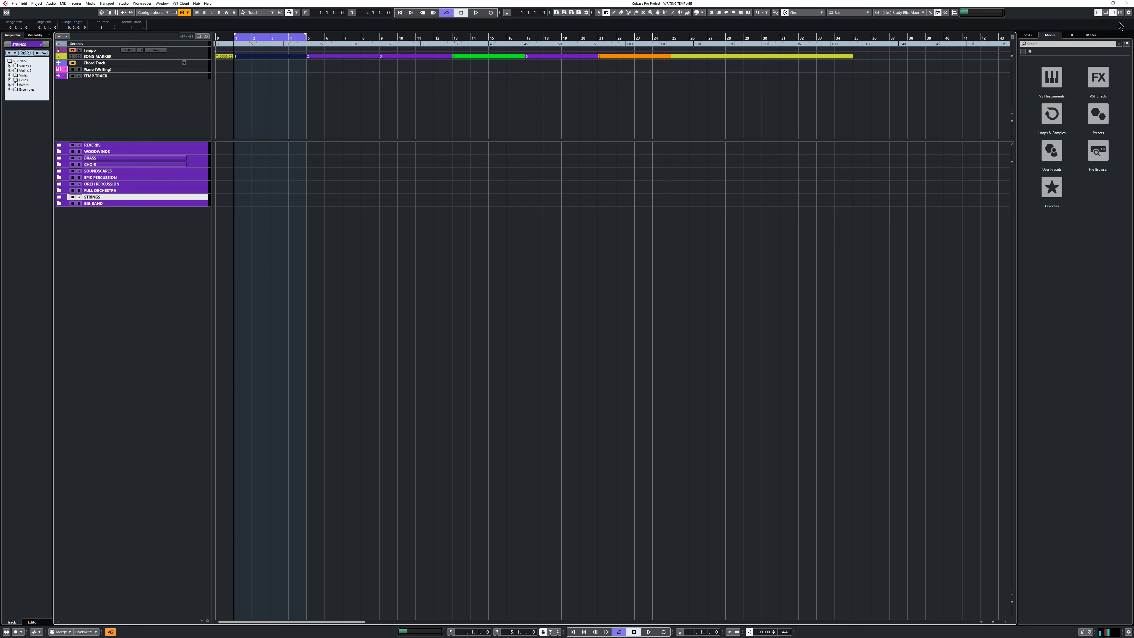
Switch back to the Steinberg support article in the browser, reposition its window, and examine the table of settings files.
click(1099, 3)
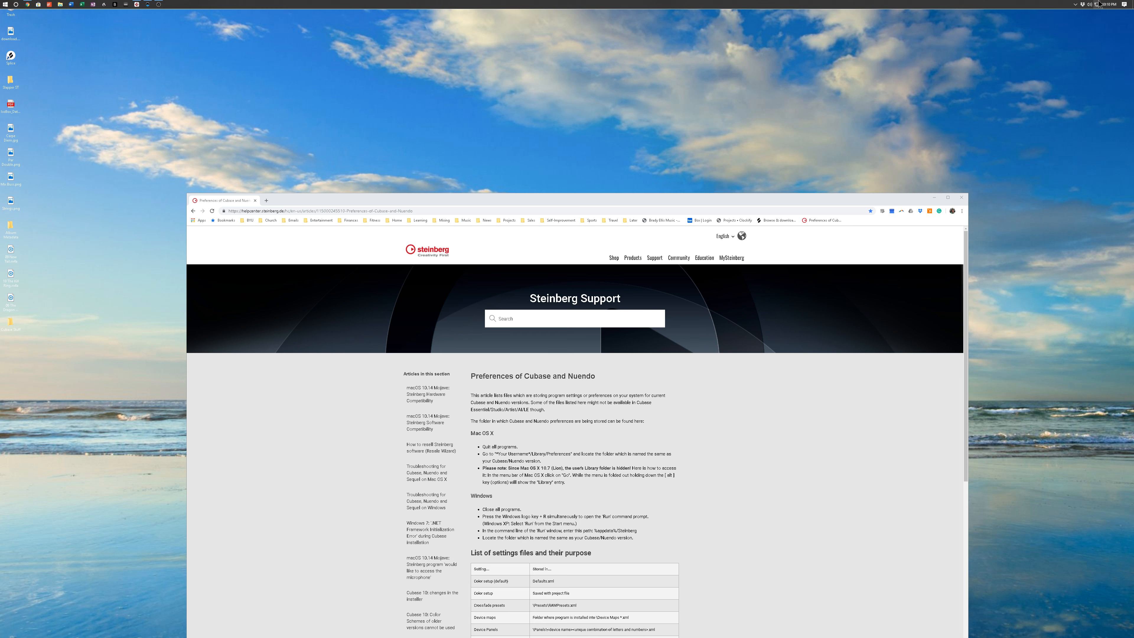
drag(875, 200, 773, 84)
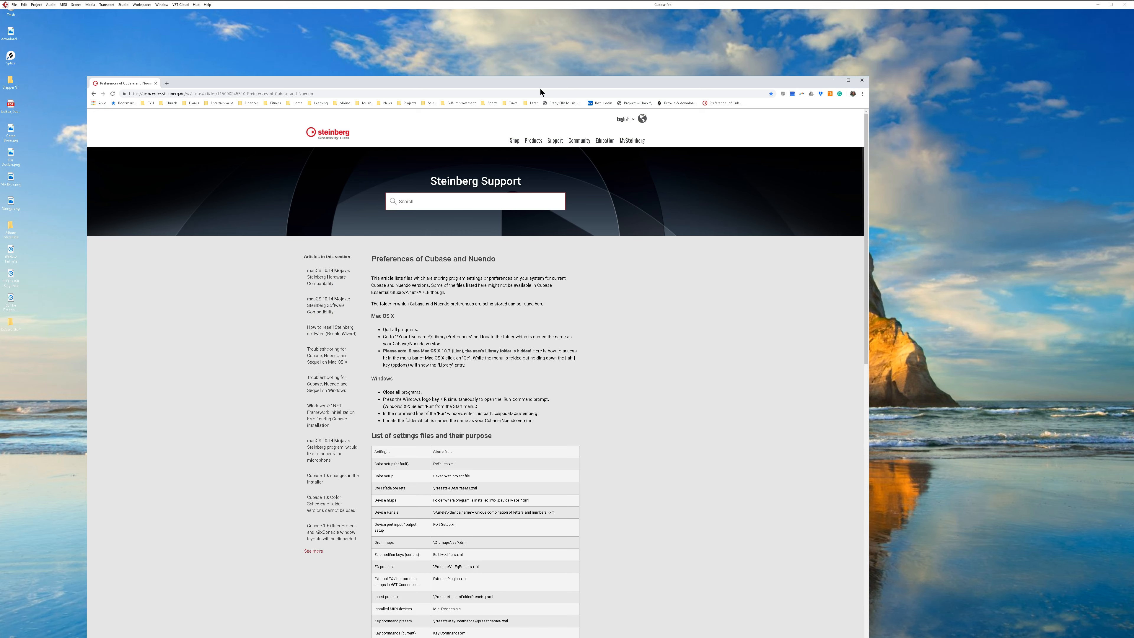
drag(536, 82, 587, 56)
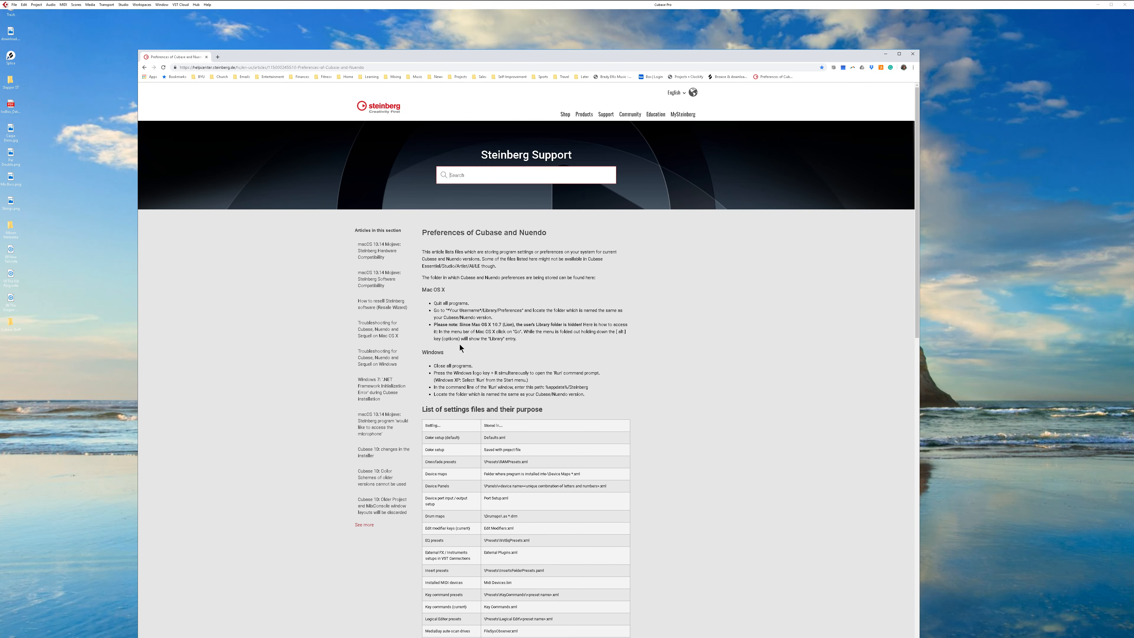
scroll(460, 348, down, 9)
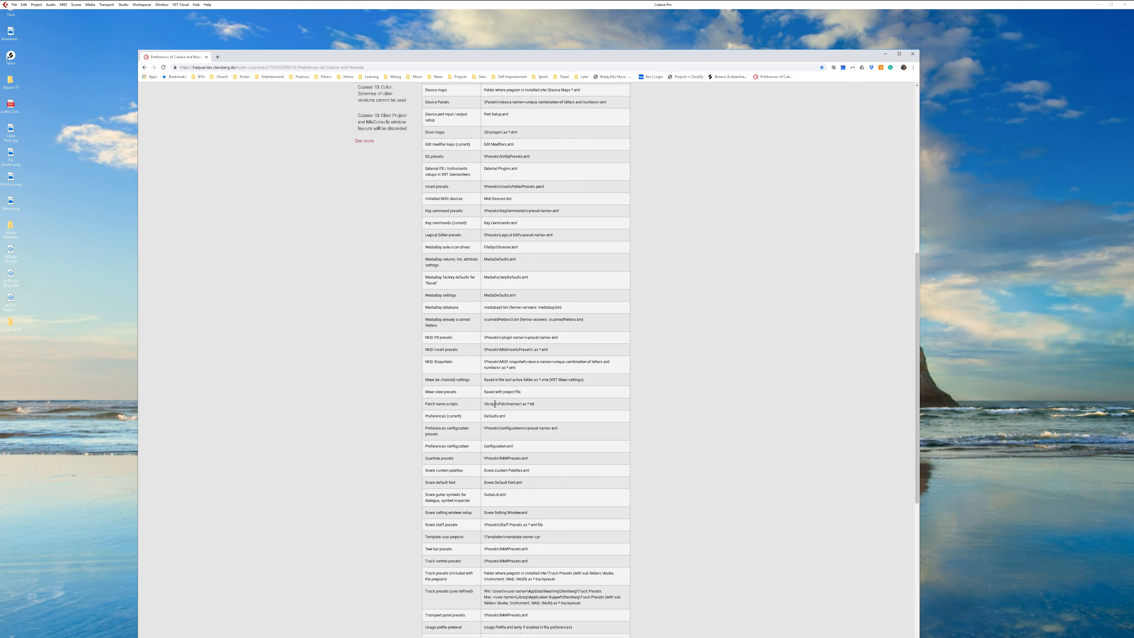
scroll(495, 404, down, 2)
scroll(477, 418, down, 1)
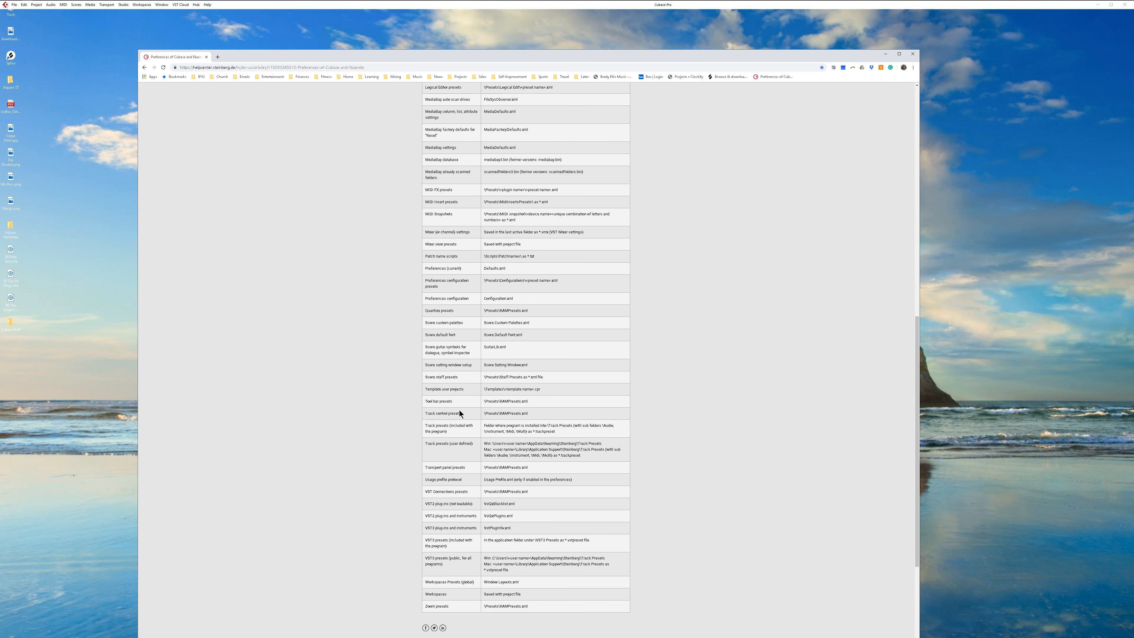
Review the quantize presets entry in the settings table and the Windows instructions for locating the preferences folder.
scroll(460, 411, down, 1)
scroll(458, 413, up, 3)
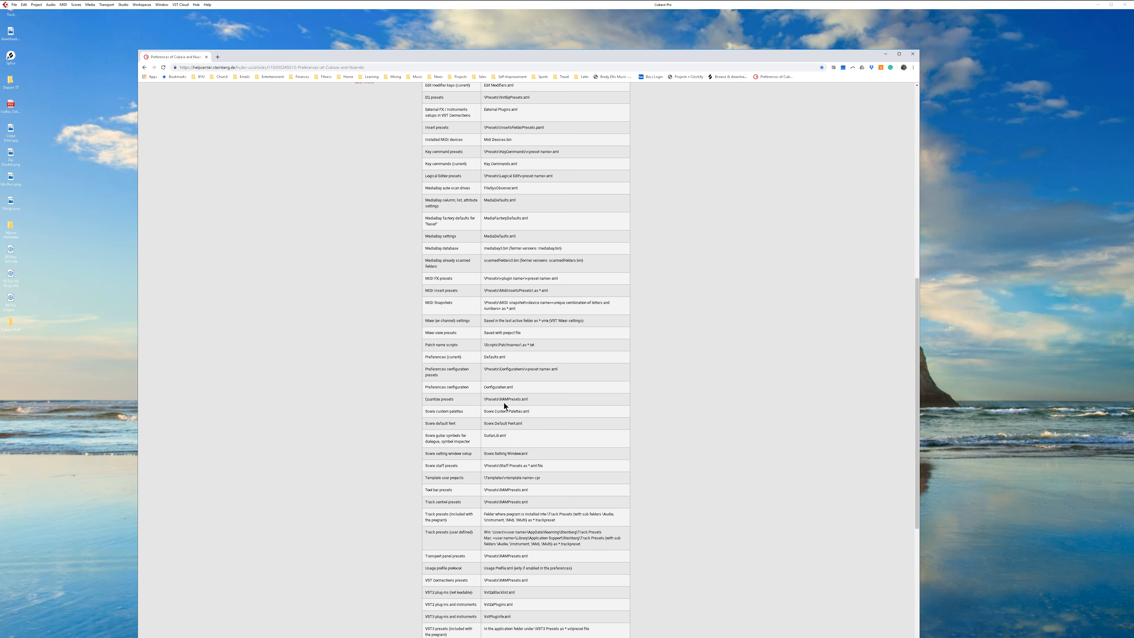
scroll(485, 399, up, 6)
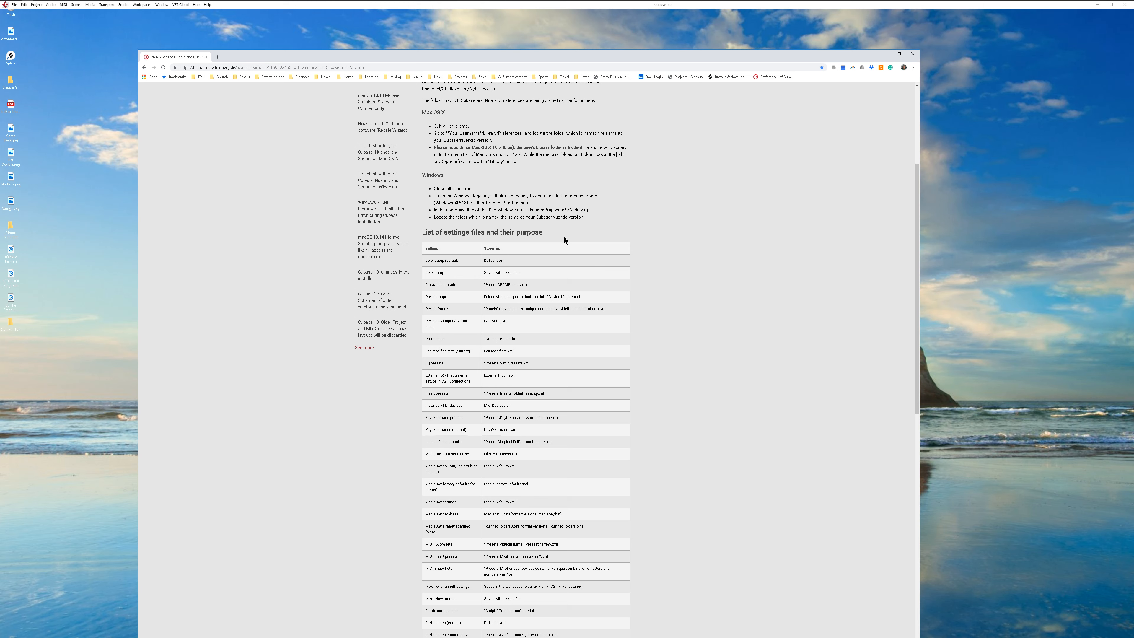
scroll(564, 240, up, 2)
Switch to File Explorer and open the AppData\Roaming folder inside the user's folder on Local Disk (C:).
mouse_move(6, 4)
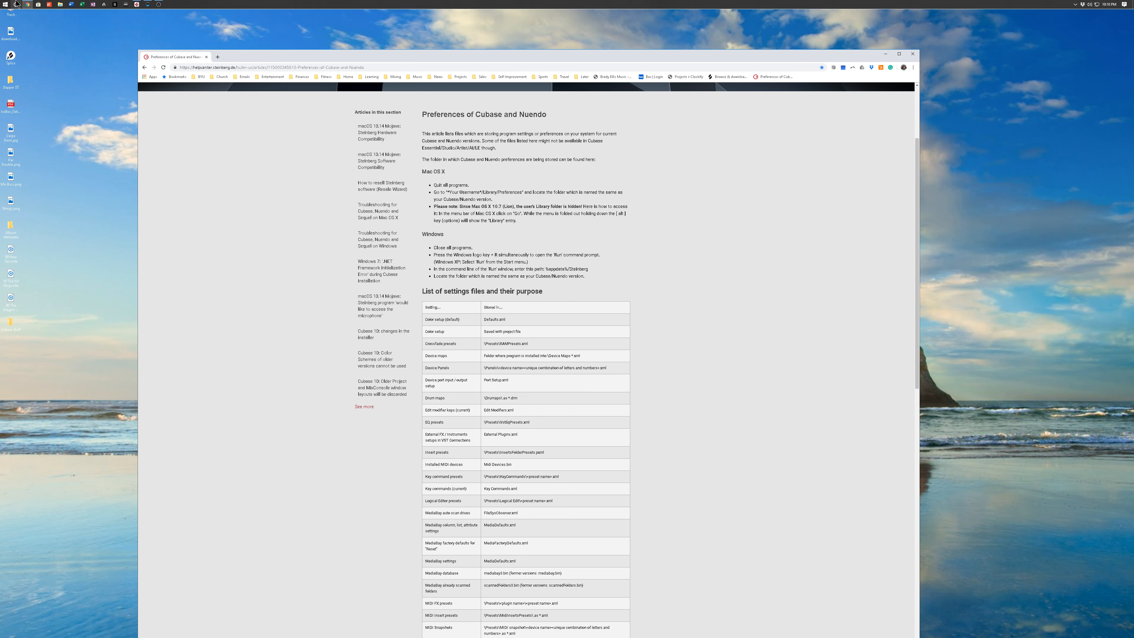
click(60, 4)
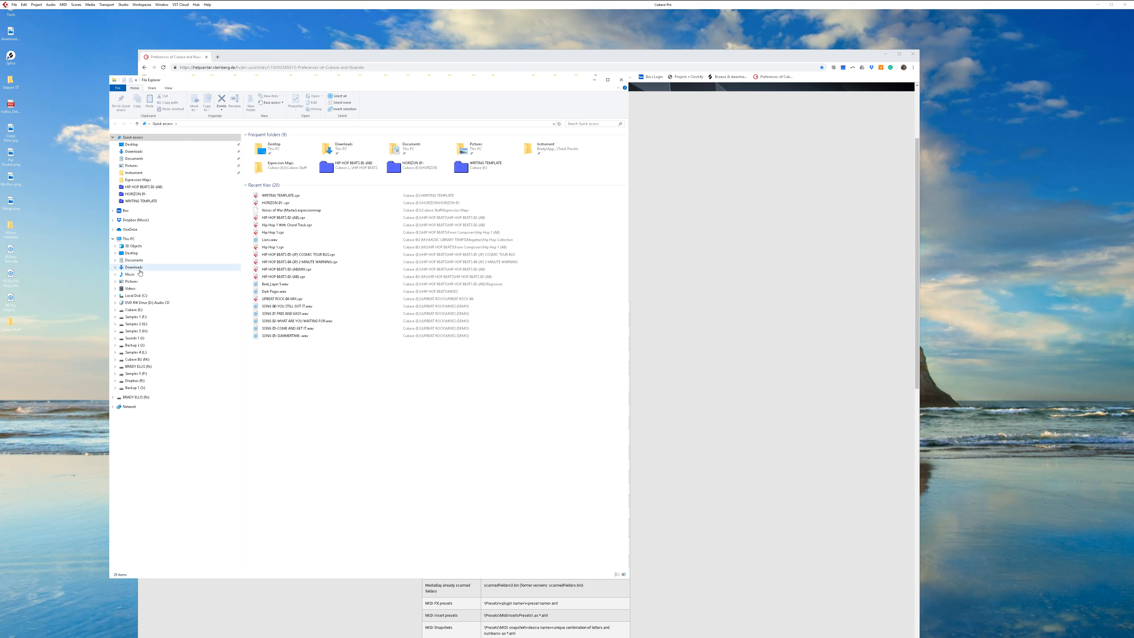
click(143, 295)
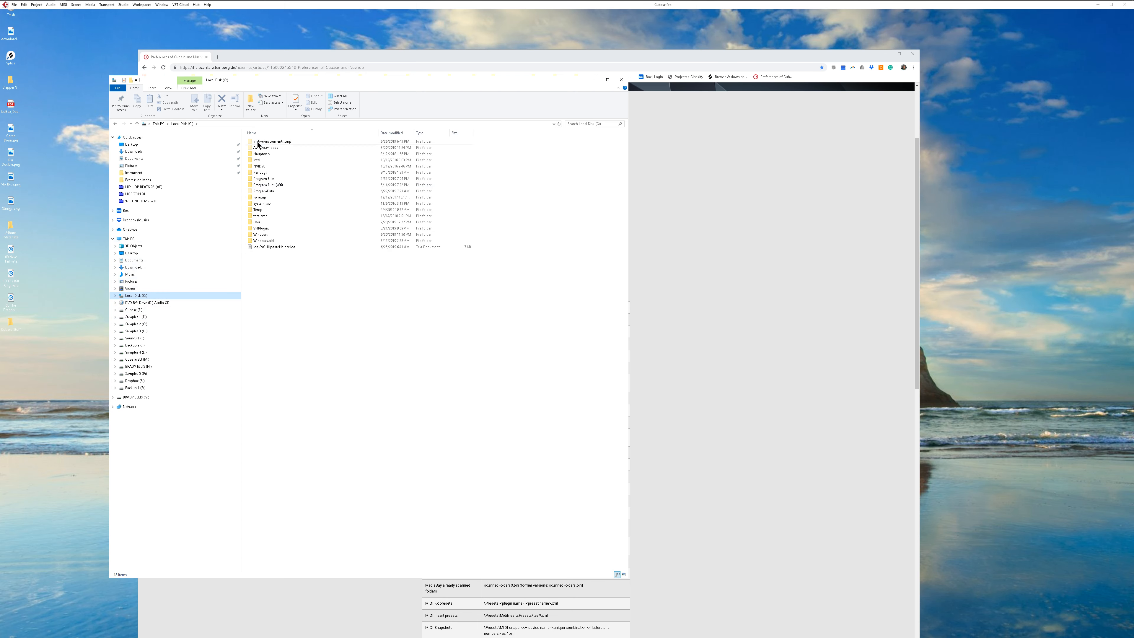
double_click(259, 222)
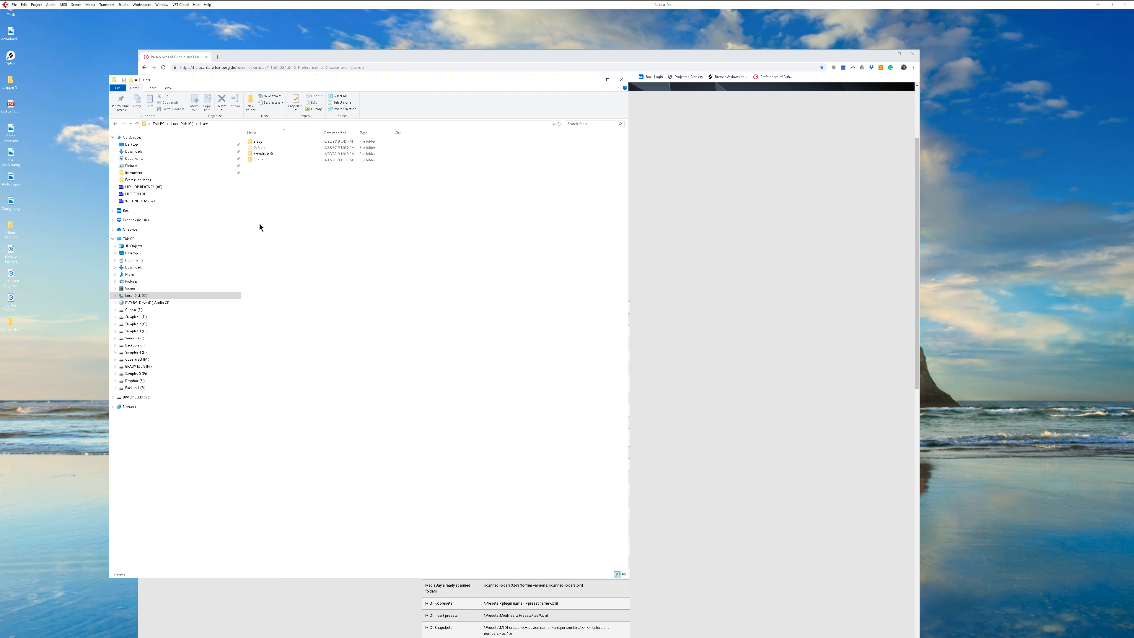
double_click(259, 143)
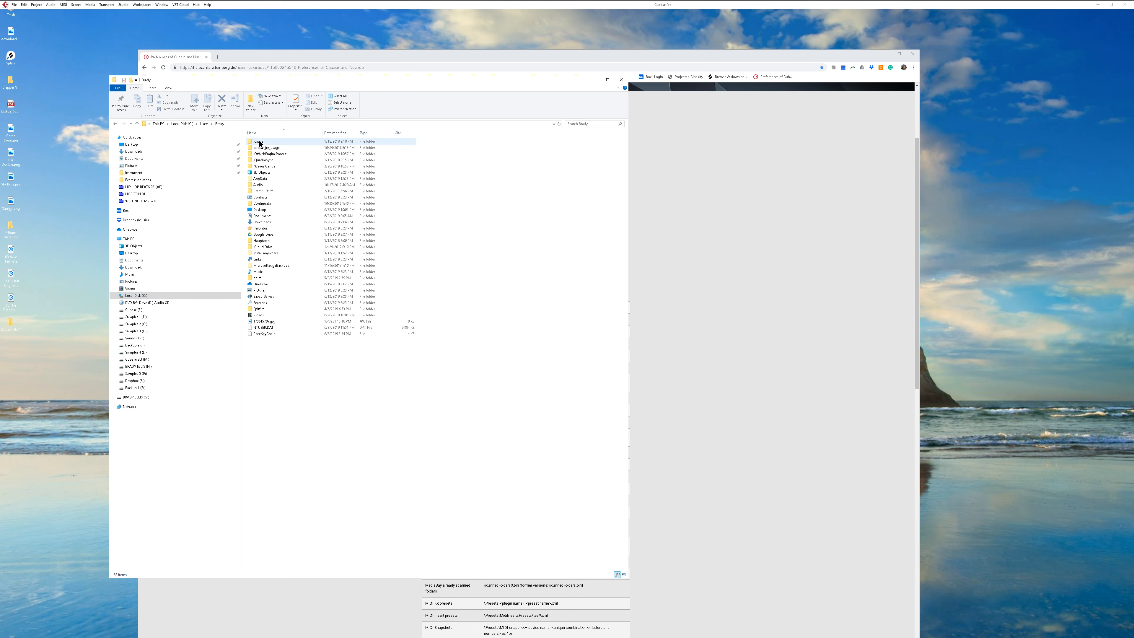
double_click(267, 178)
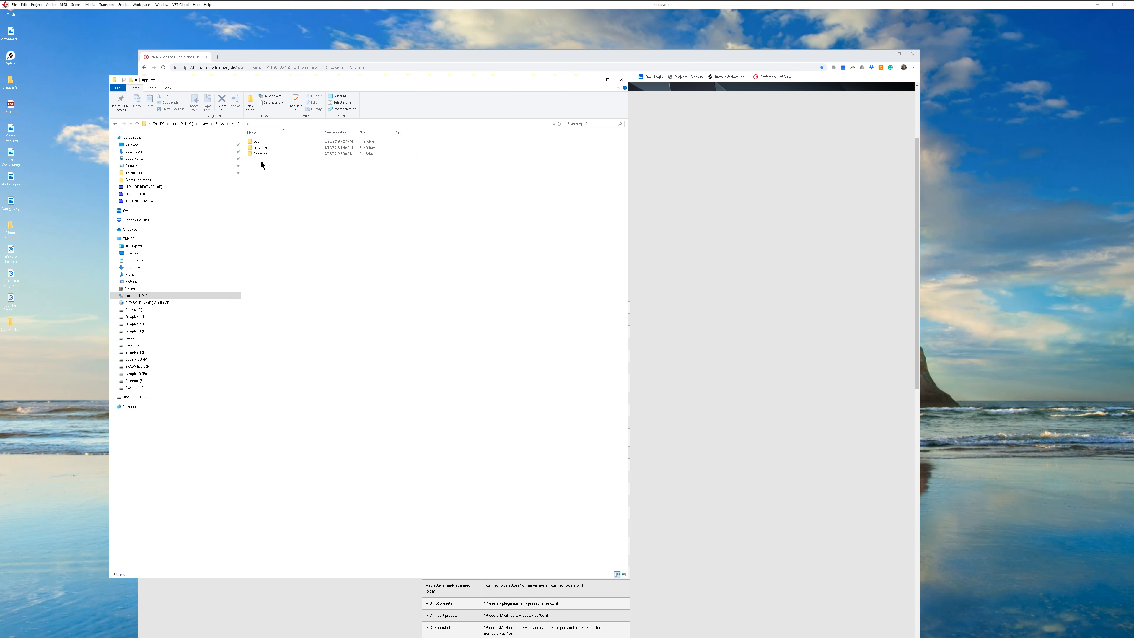
double_click(260, 155)
Pin the Steinberg folder to Quick access.
scroll(268, 297, down, 8)
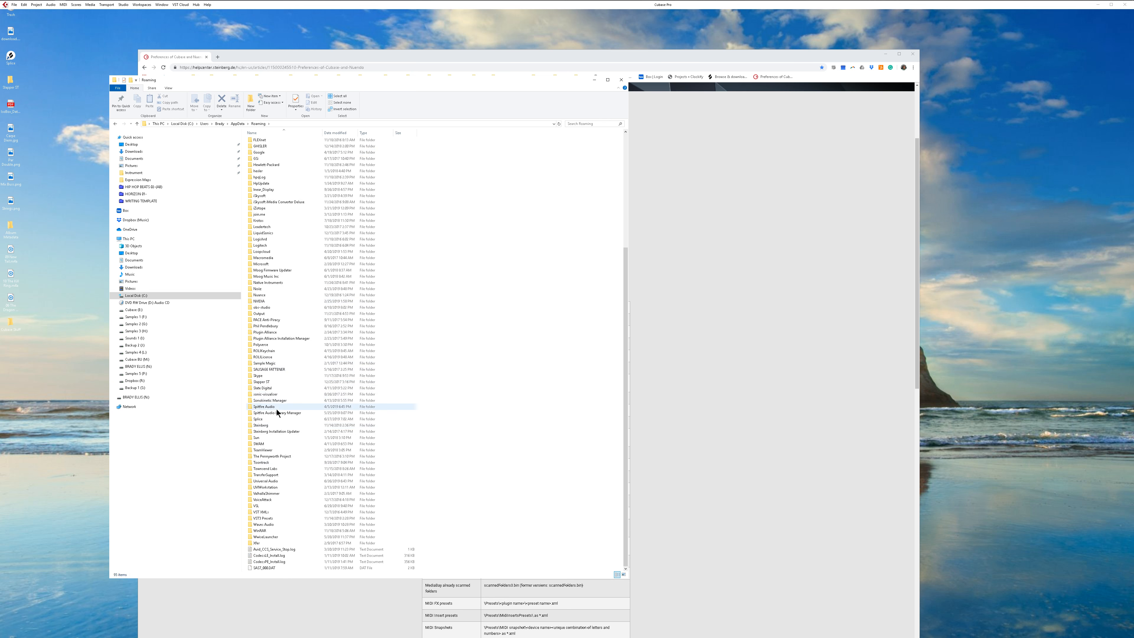
click(271, 427)
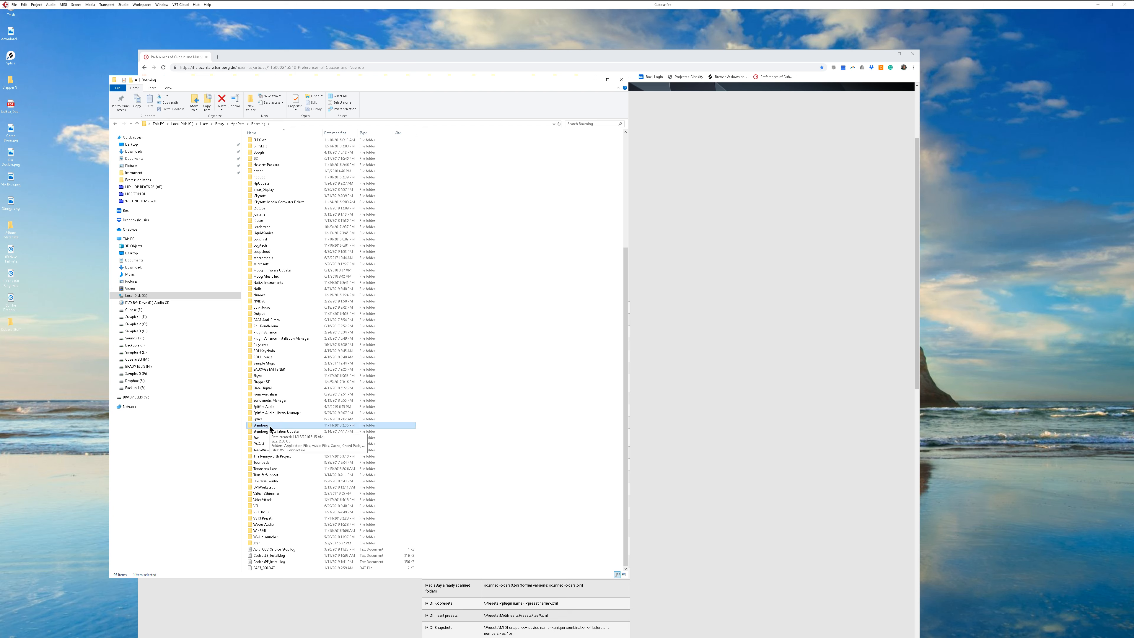
right_click(270, 428)
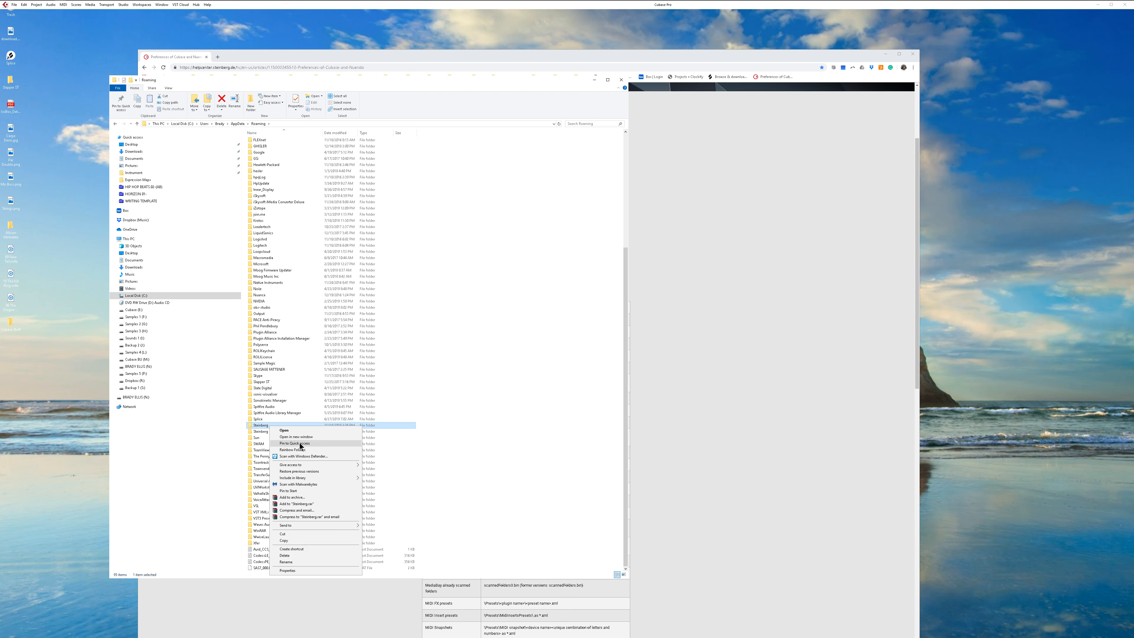
click(296, 443)
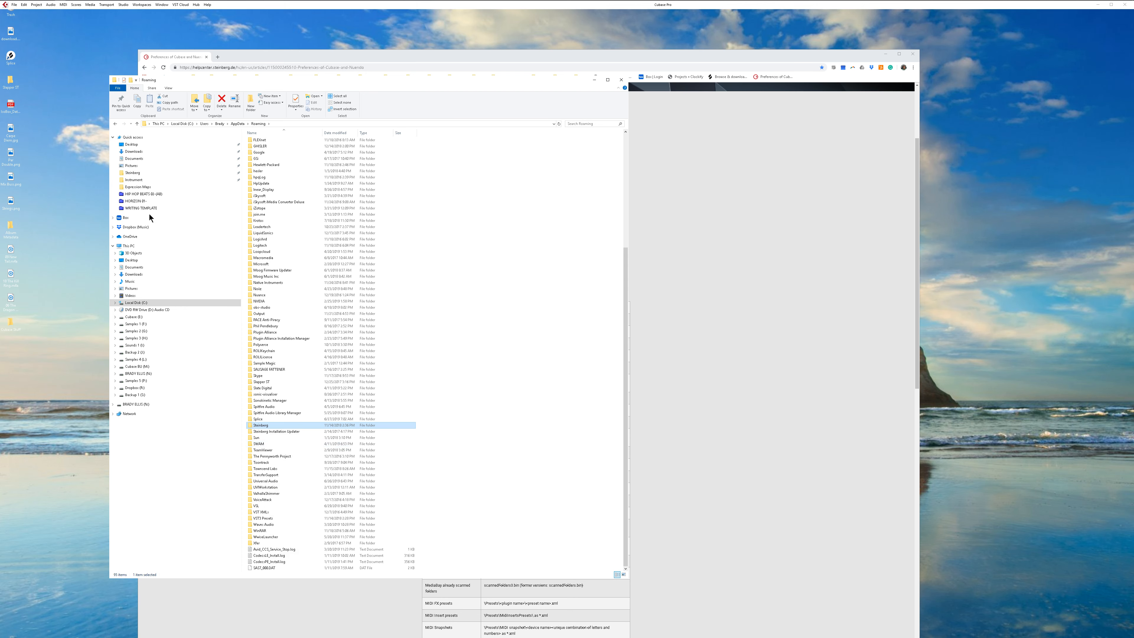
Open the Presets folder inside Cubase 10_64 via the pinned Steinberg folder, and move the window slightly.
click(137, 173)
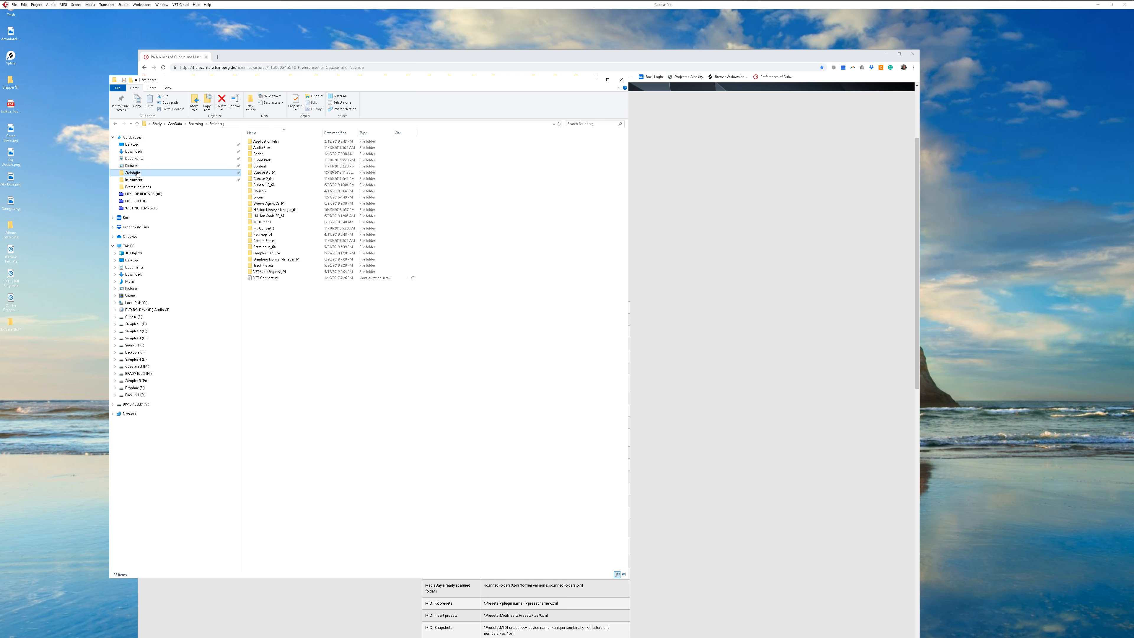
double_click(264, 185)
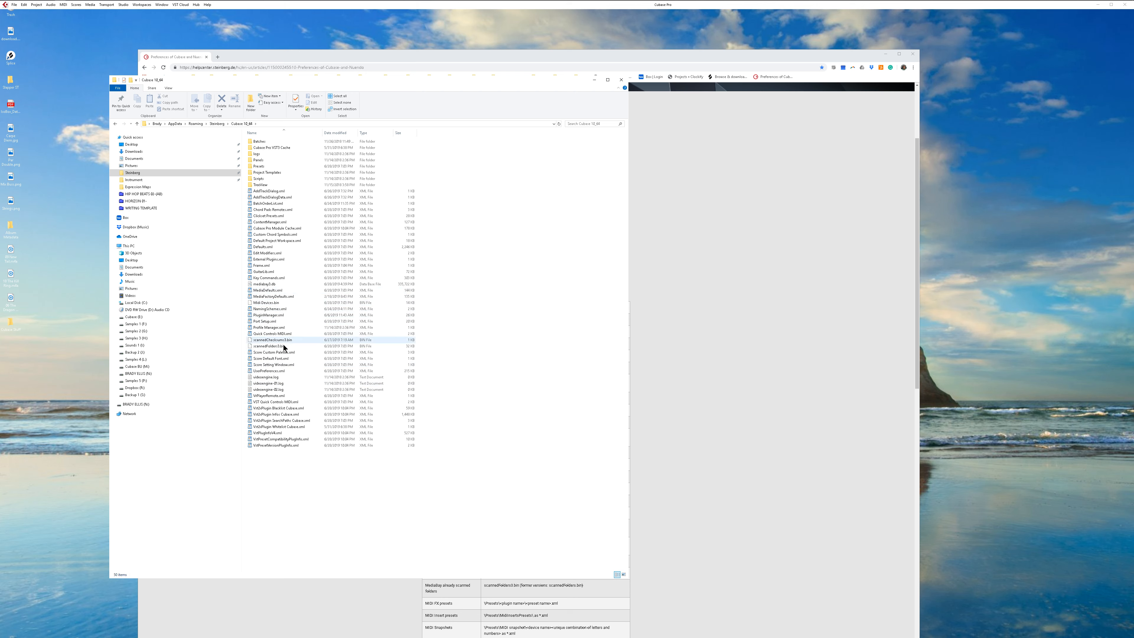
double_click(270, 166)
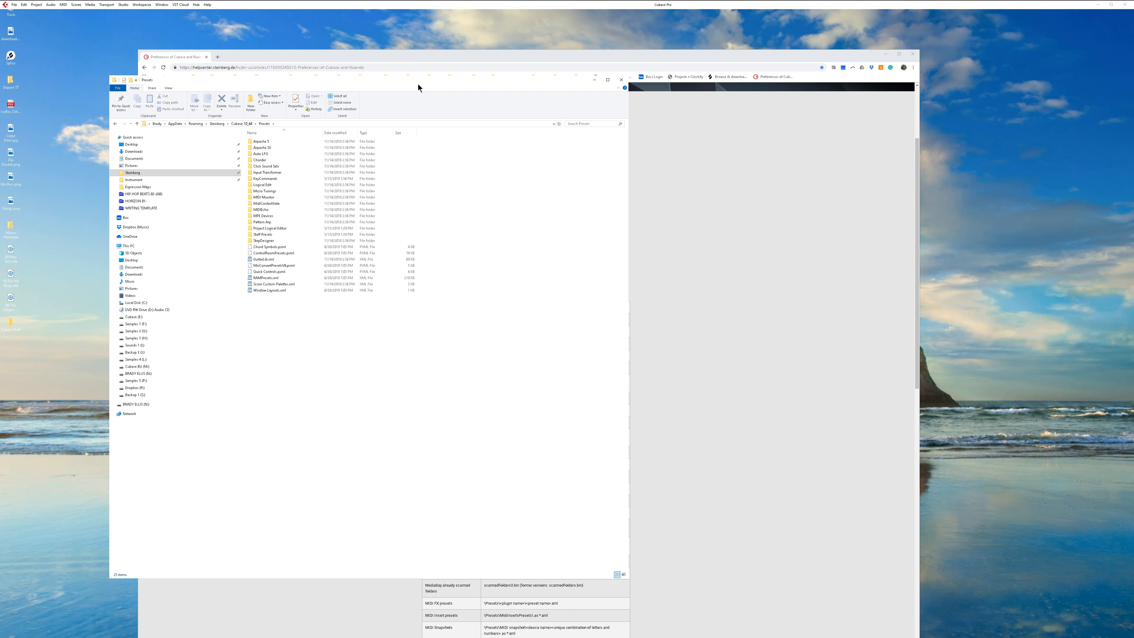
drag(417, 83, 409, 86)
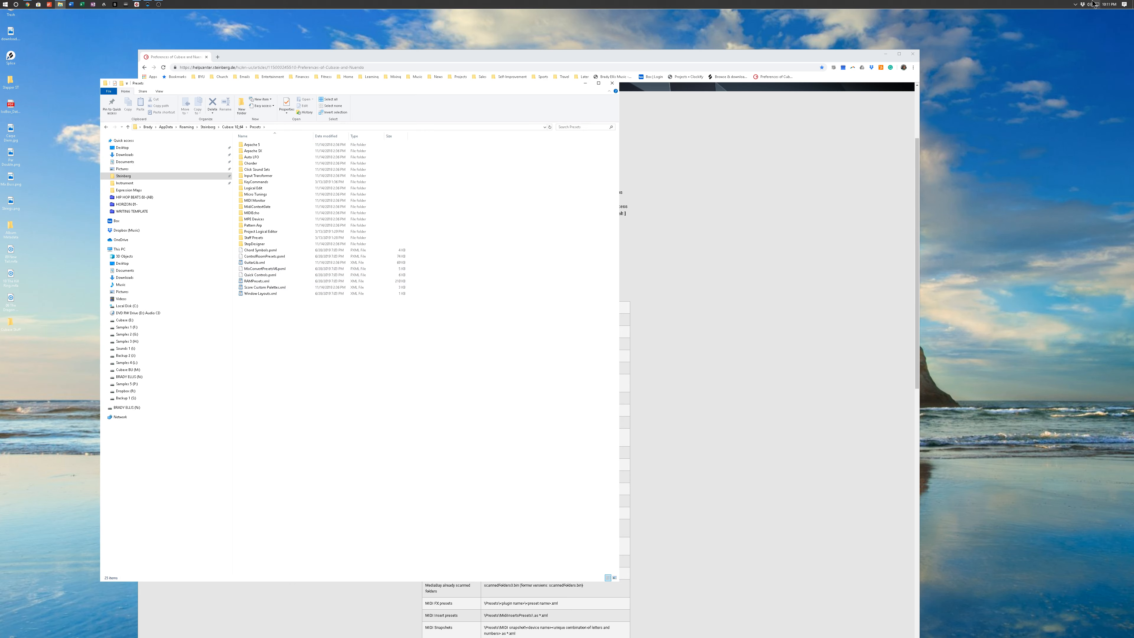
In a separate Dropbox window, view the Cubase Stuff folder of a SOUND HOUSE TEAM member, then close that window.
click(1083, 4)
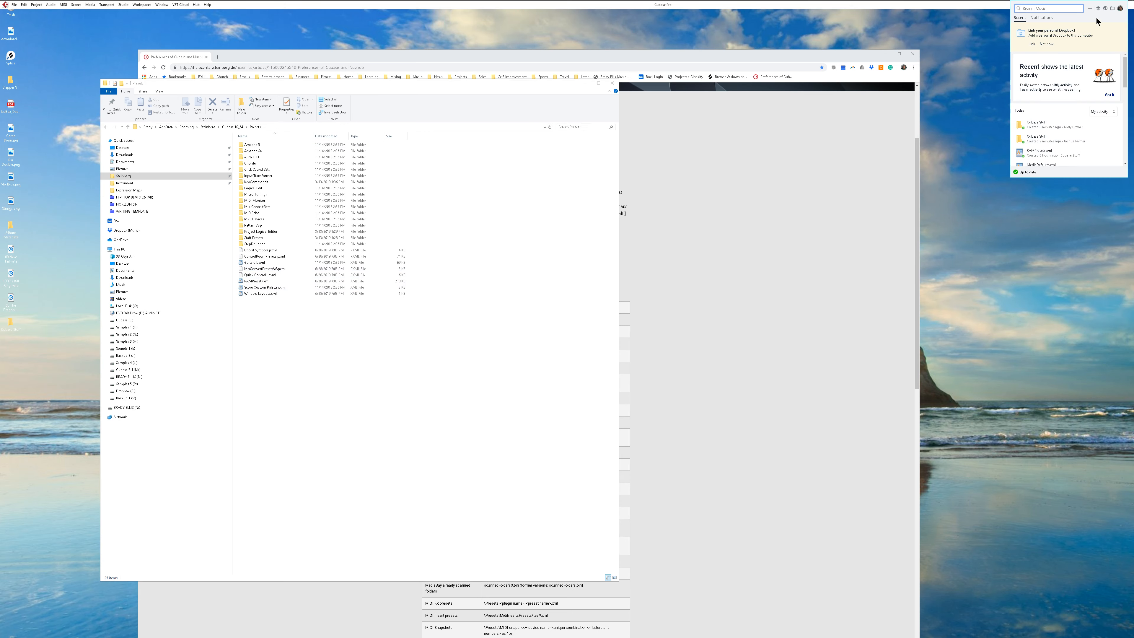
click(1111, 9)
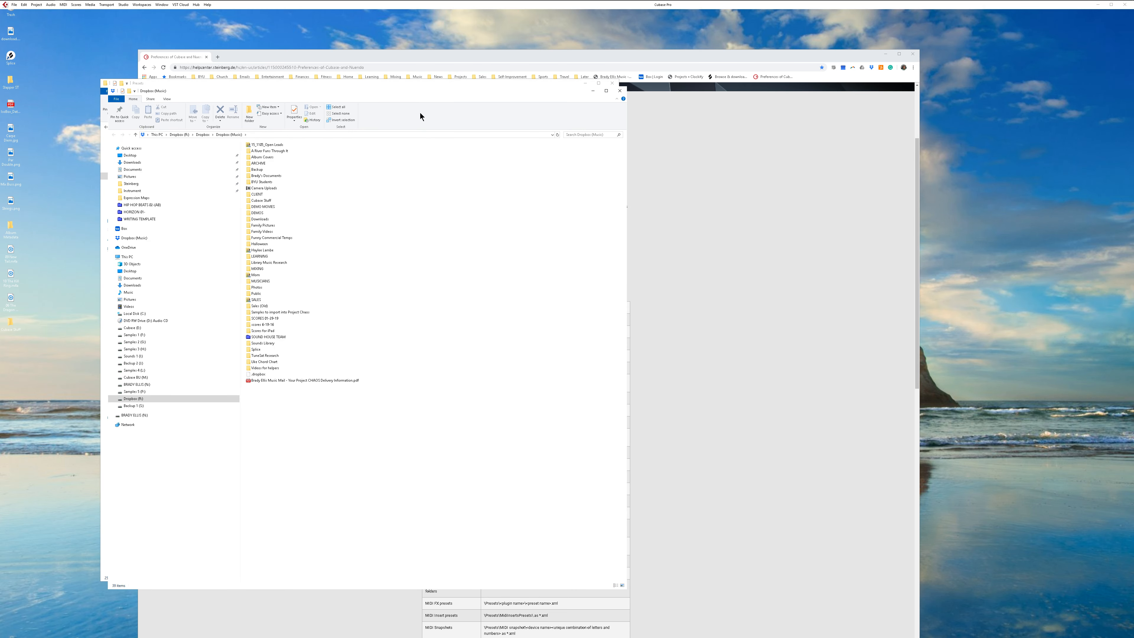
drag(373, 98, 760, 129)
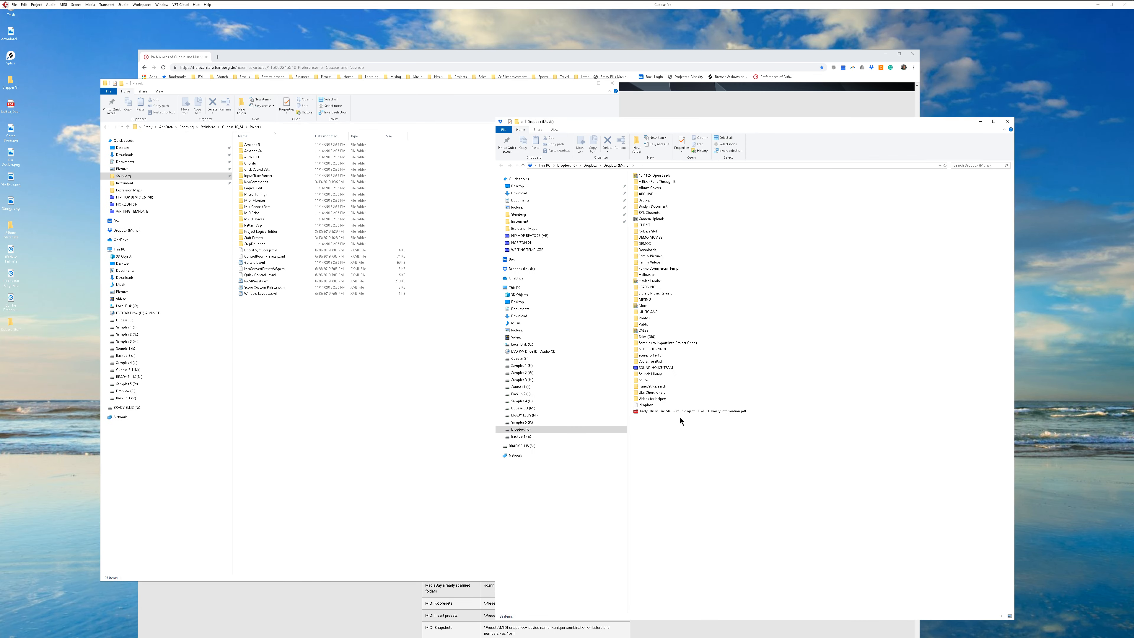
double_click(650, 367)
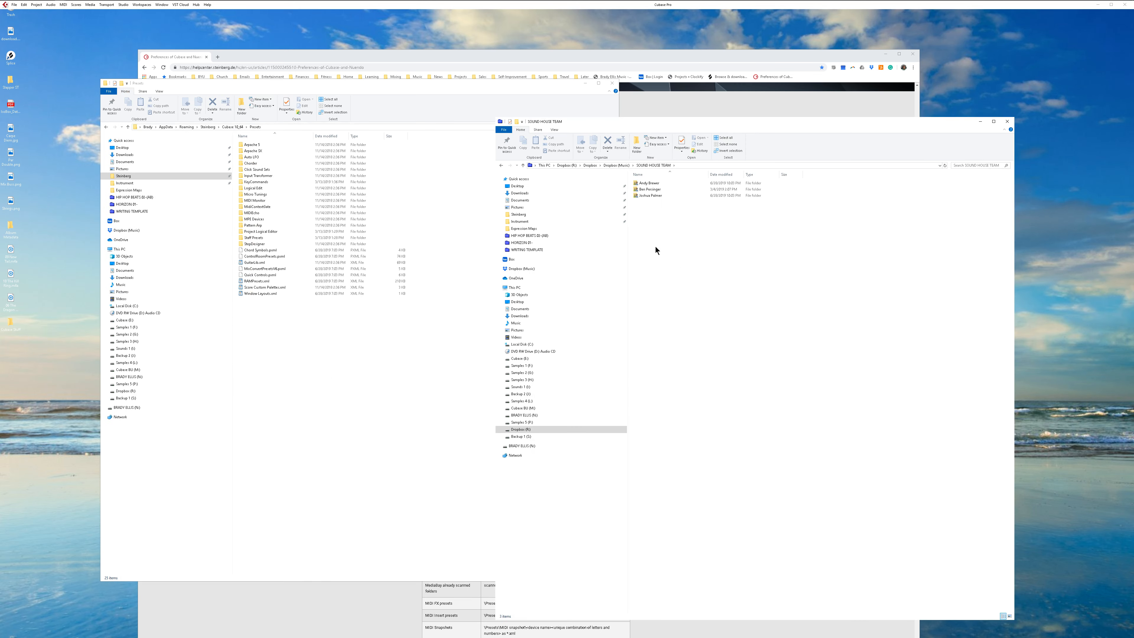
double_click(650, 195)
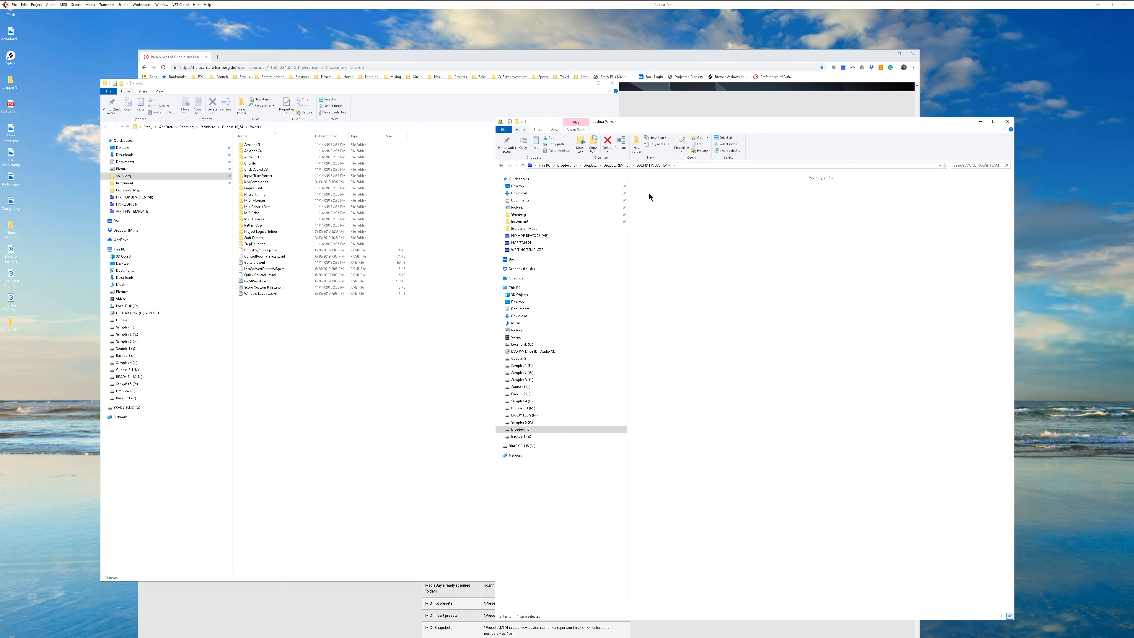
double_click(648, 191)
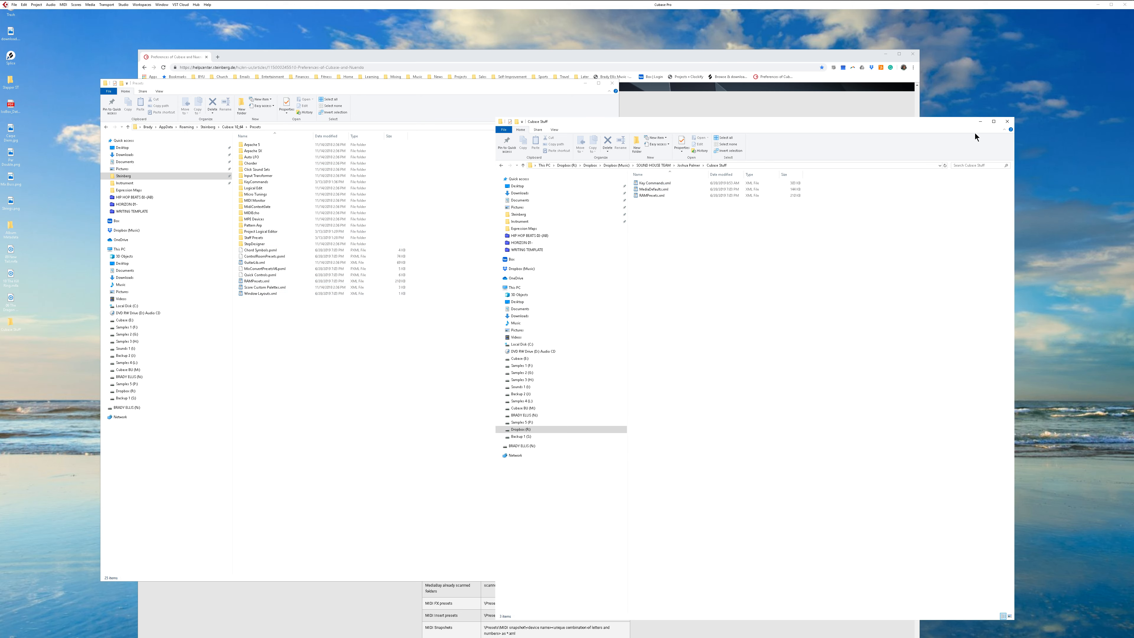
click(1007, 121)
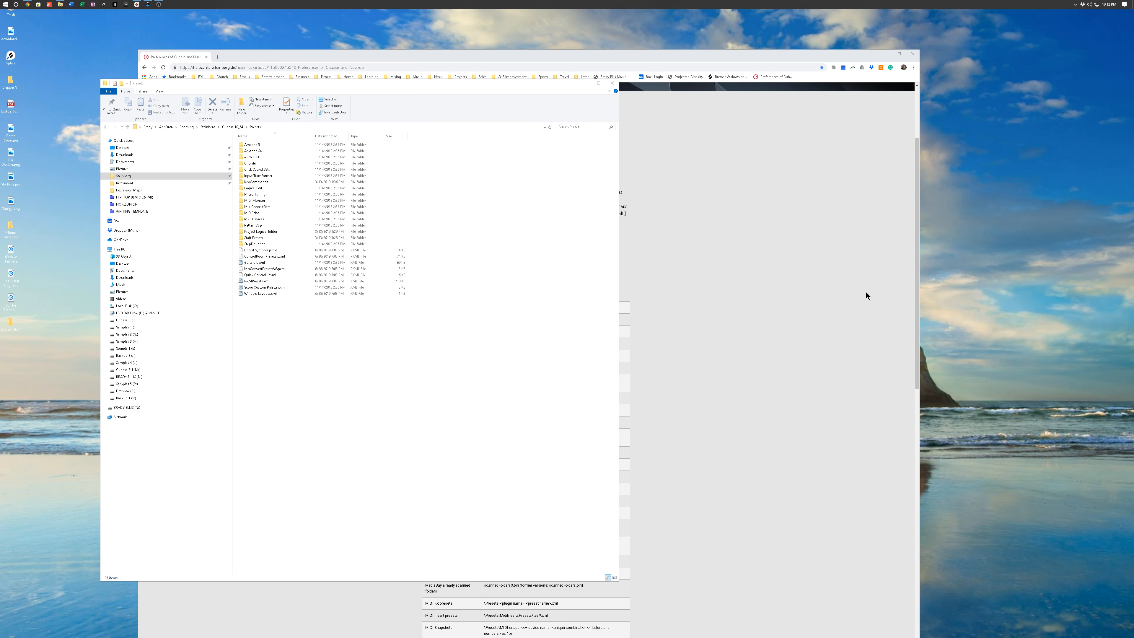
Switch back to the Cubase project and zoom in on the beginning of the timeline.
click(138, 4)
scroll(339, 167, up, 5)
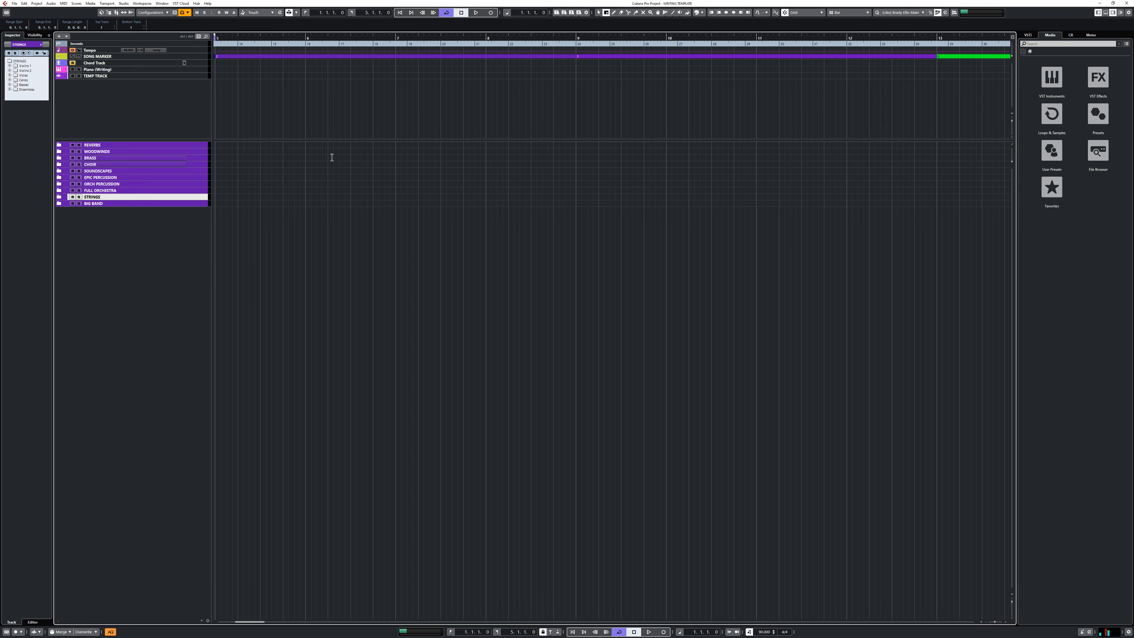
scroll(341, 155, left, 5)
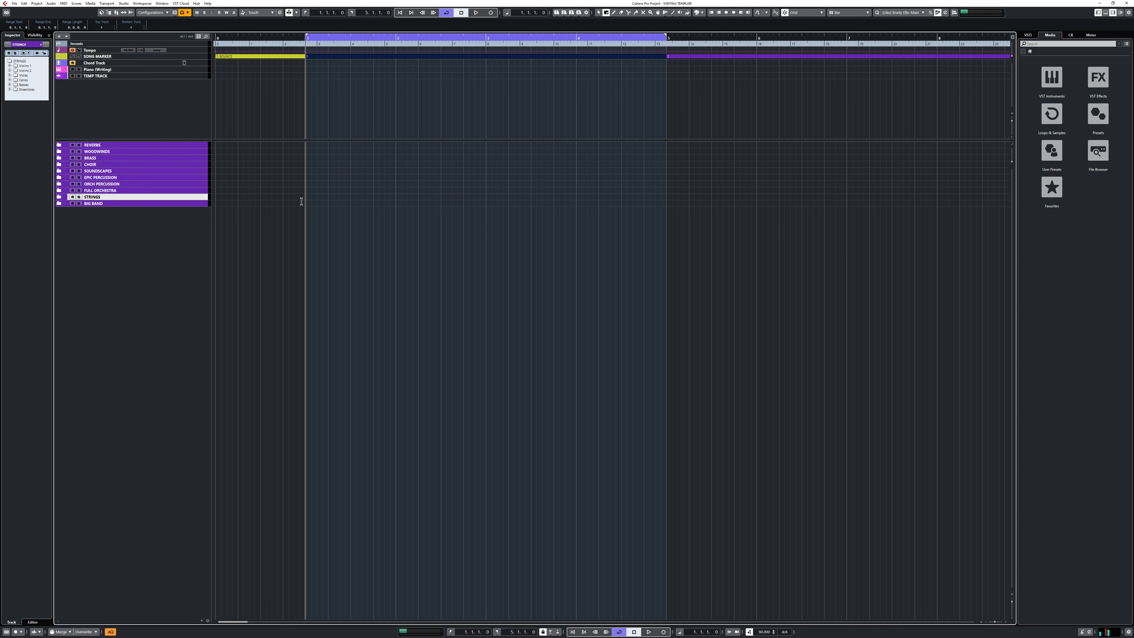
scroll(302, 202, up, 10)
scroll(444, 209, down, 4)
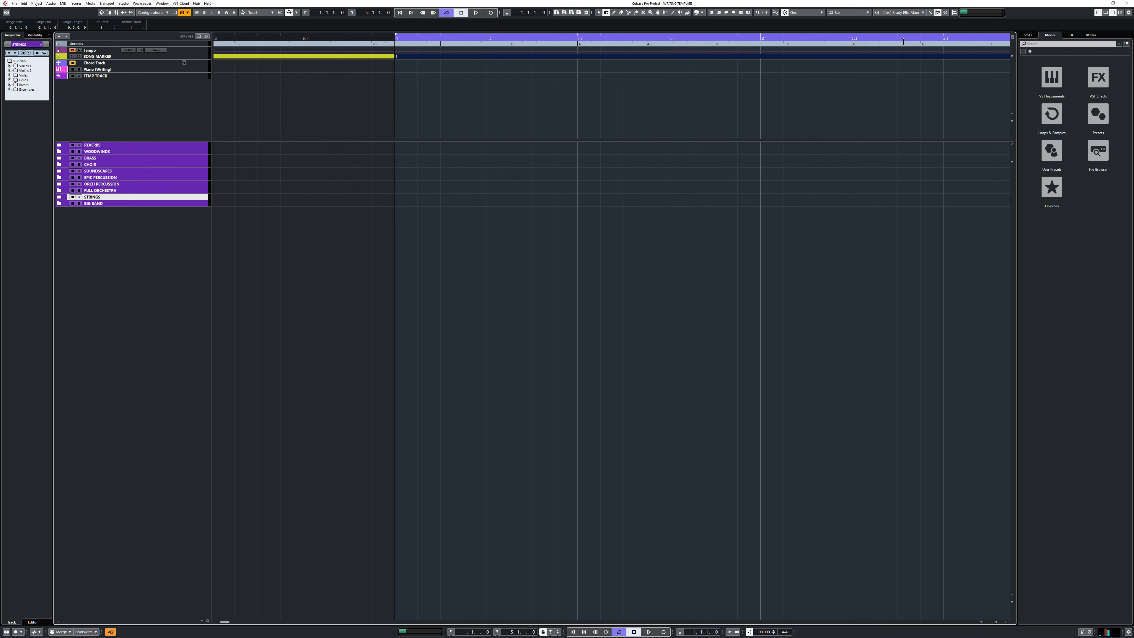
Set the grid type to Use Quantize and examine the grid lines at different zoom levels.
click(847, 13)
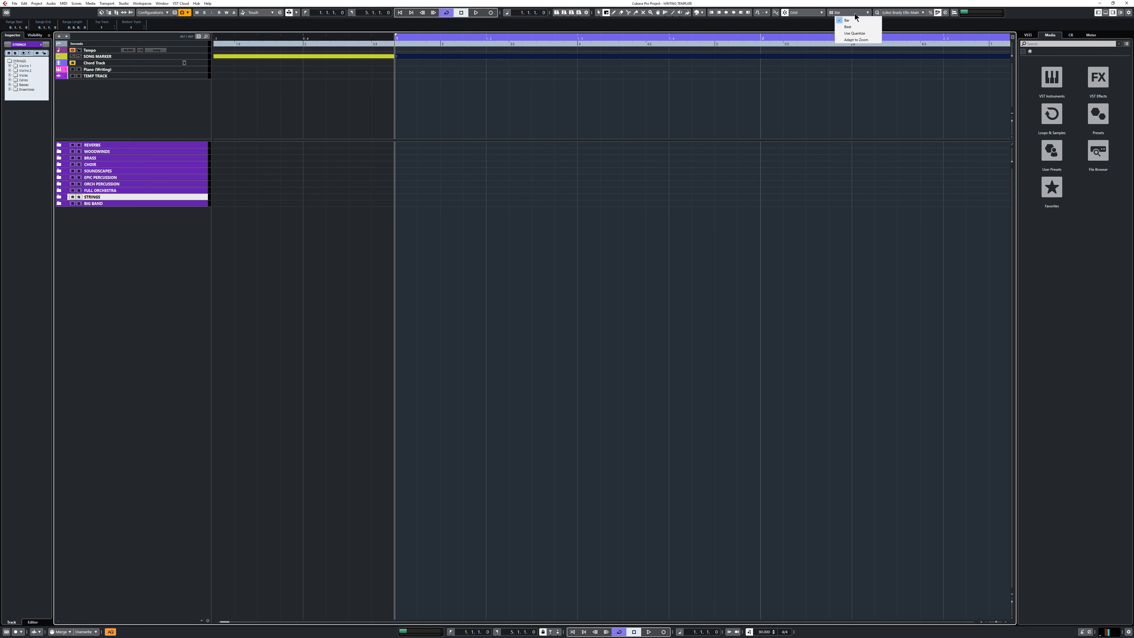
click(868, 33)
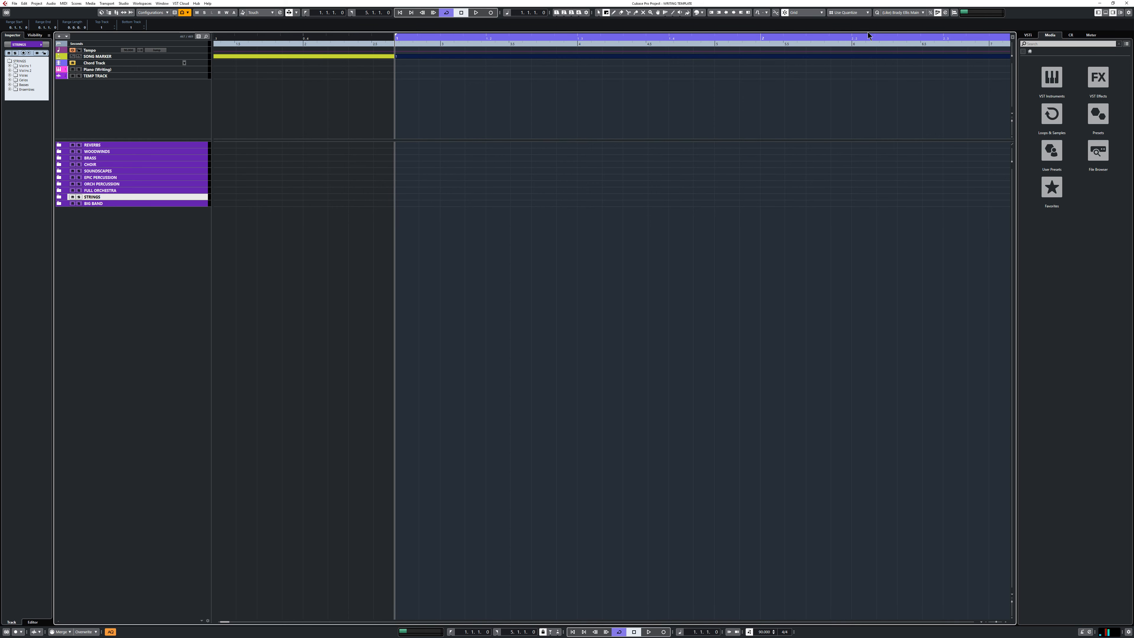
ctrl+scroll(482, 147, up, 4)
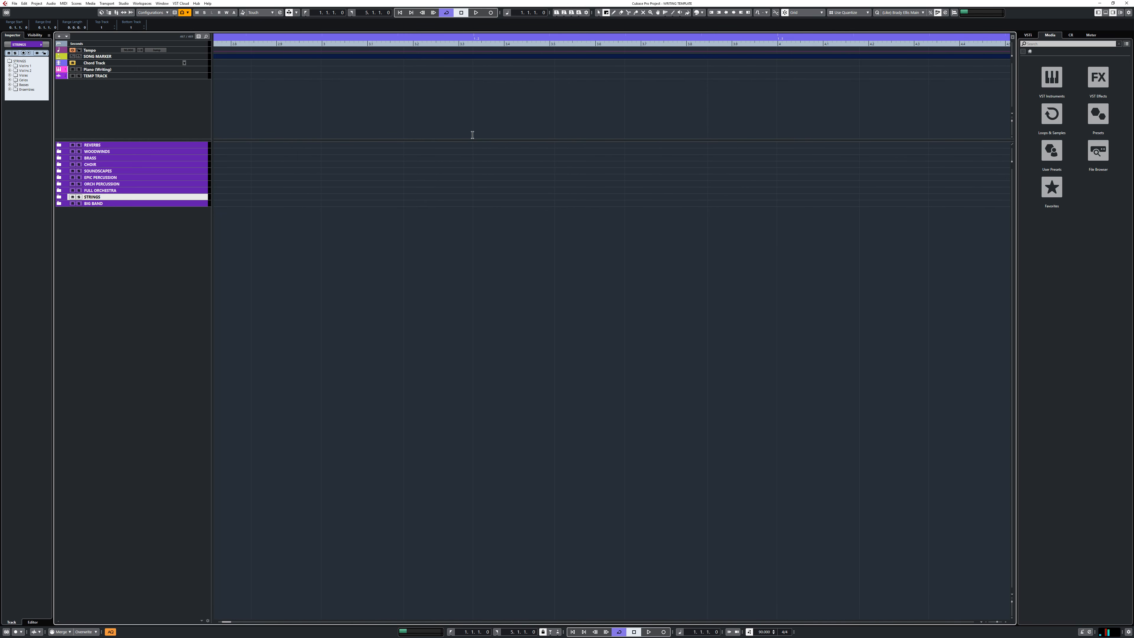
scroll(472, 134, left, 3)
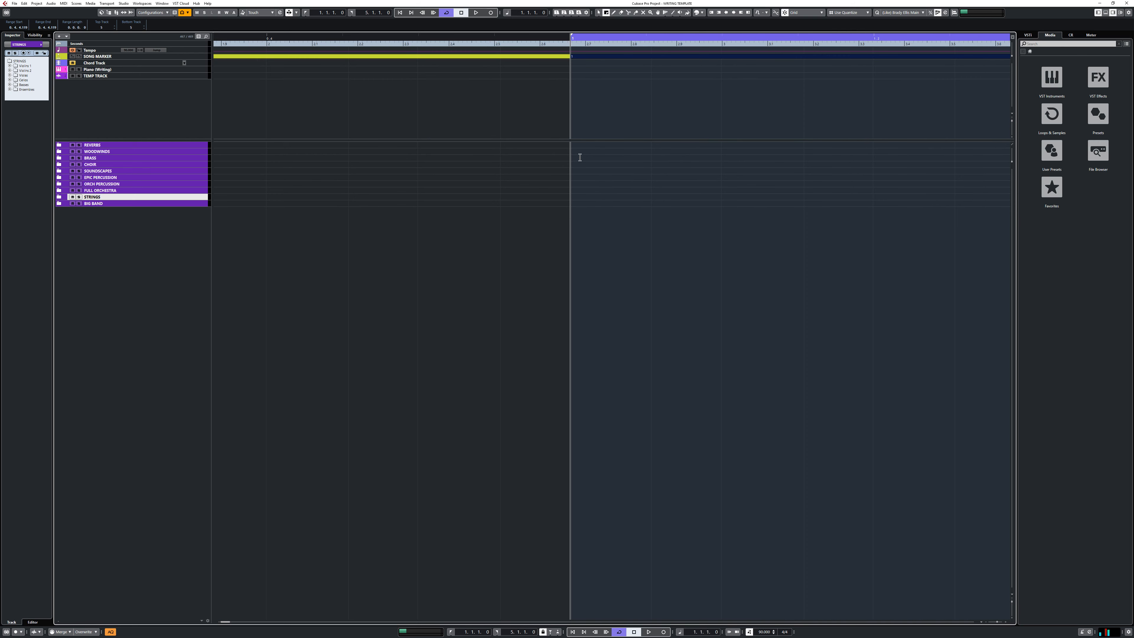
click(652, 157)
ctrl+scroll(413, 151, down, 3)
Set the grid type to Bar and inspect the timeline grid at different zoom levels.
click(853, 12)
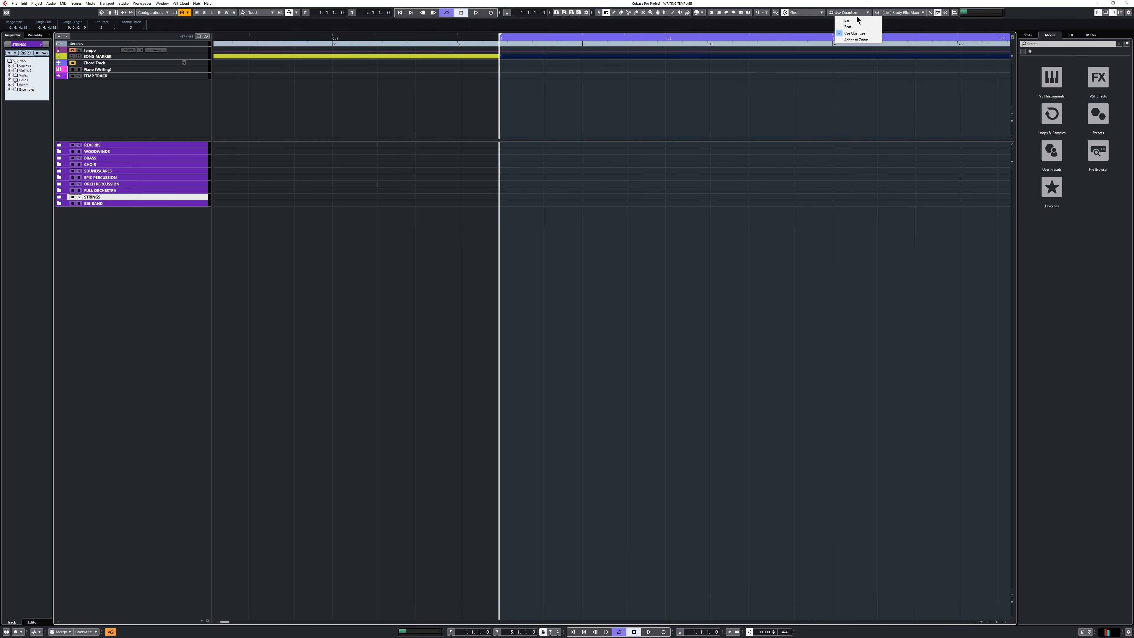
click(859, 21)
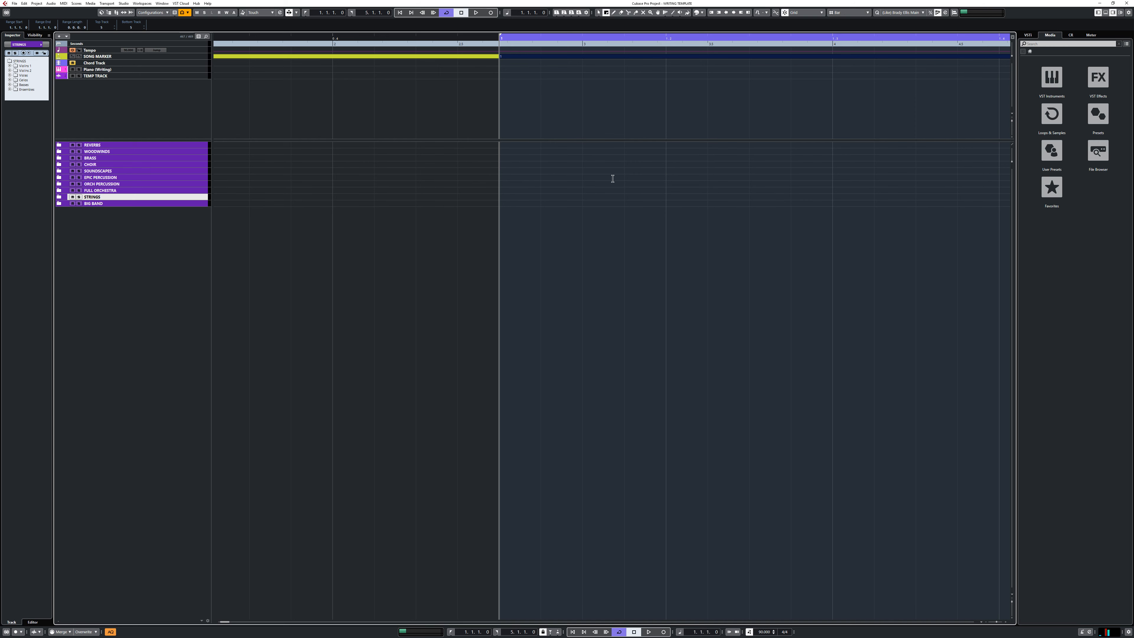
scroll(612, 179, down, 10)
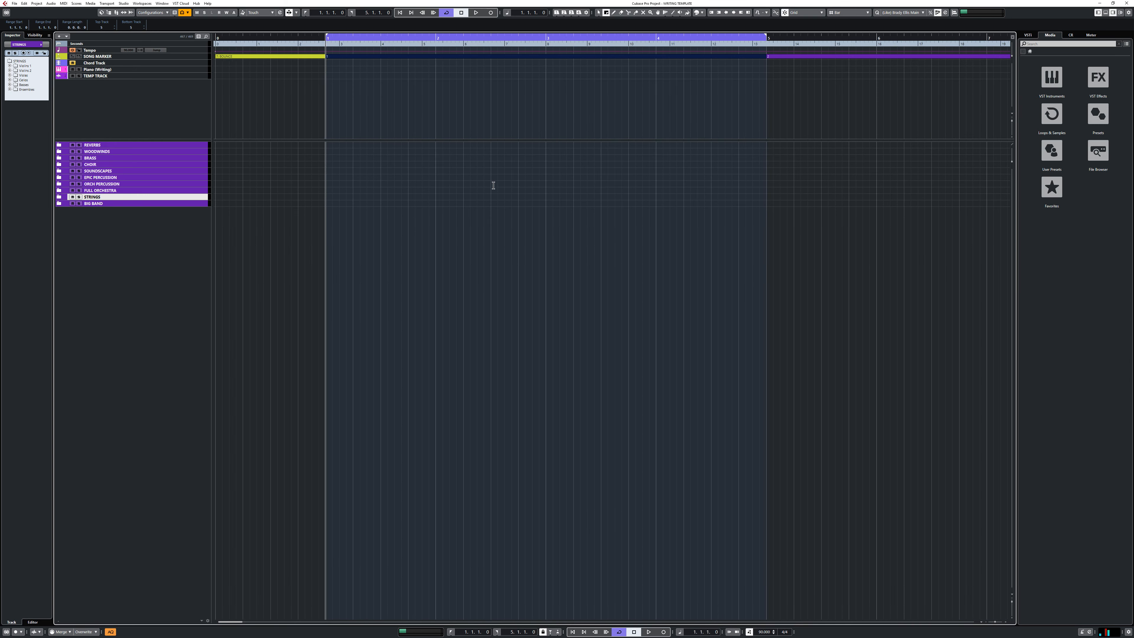
scroll(446, 168, up, 3)
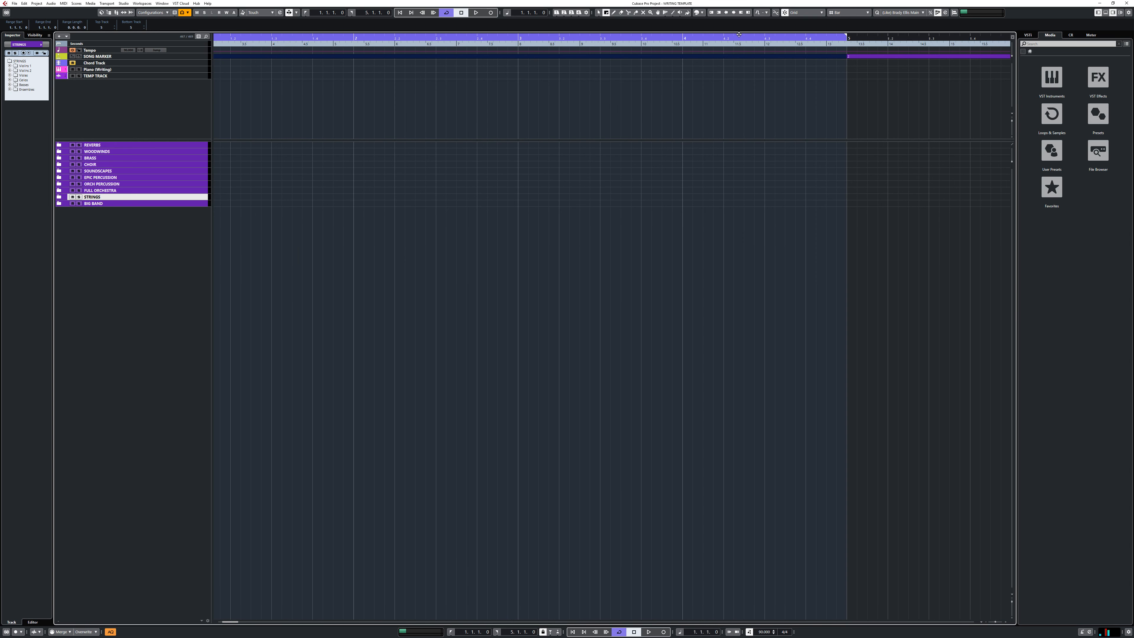
scroll(523, 122, left, 3)
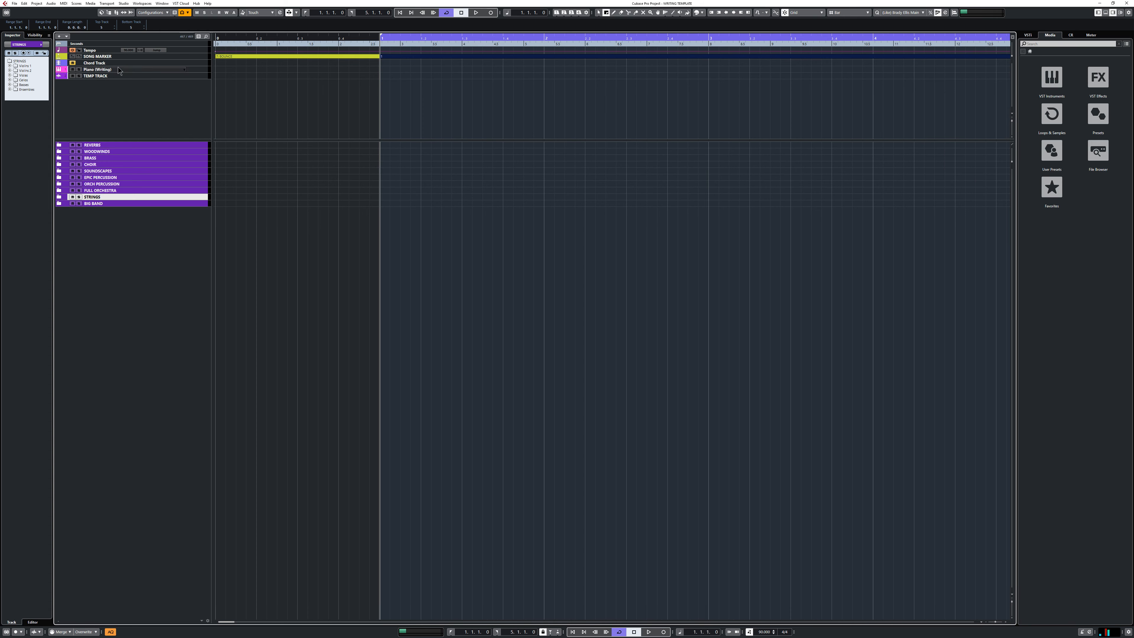
Open MediaBay, filter the sounds to Drum Loops, and narrow the Name column in the results list.
click(101, 13)
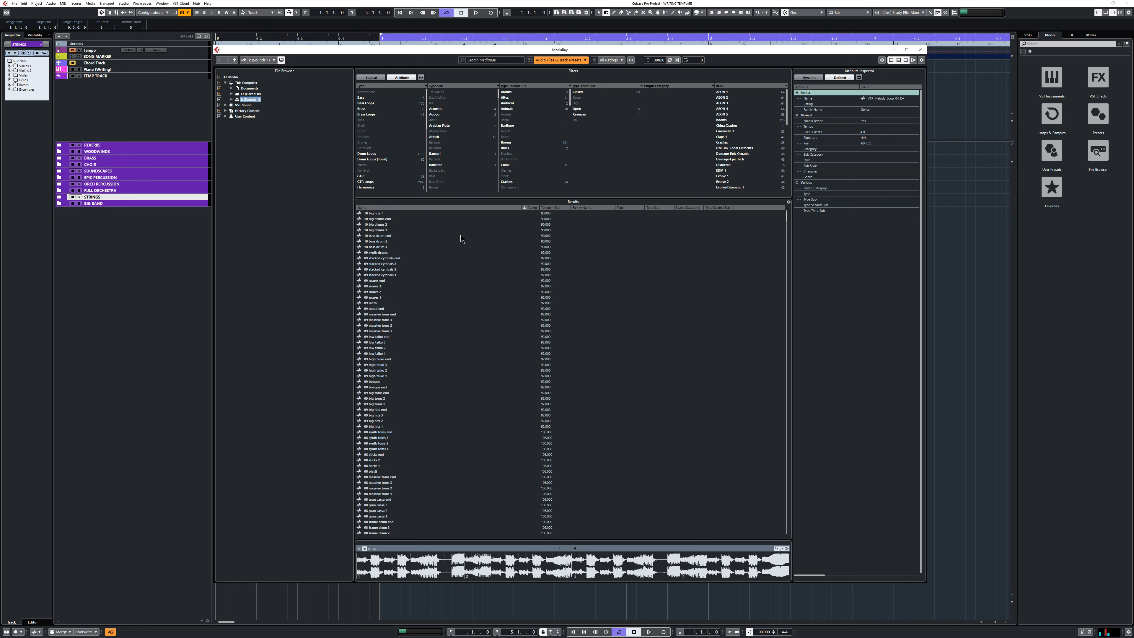
click(375, 154)
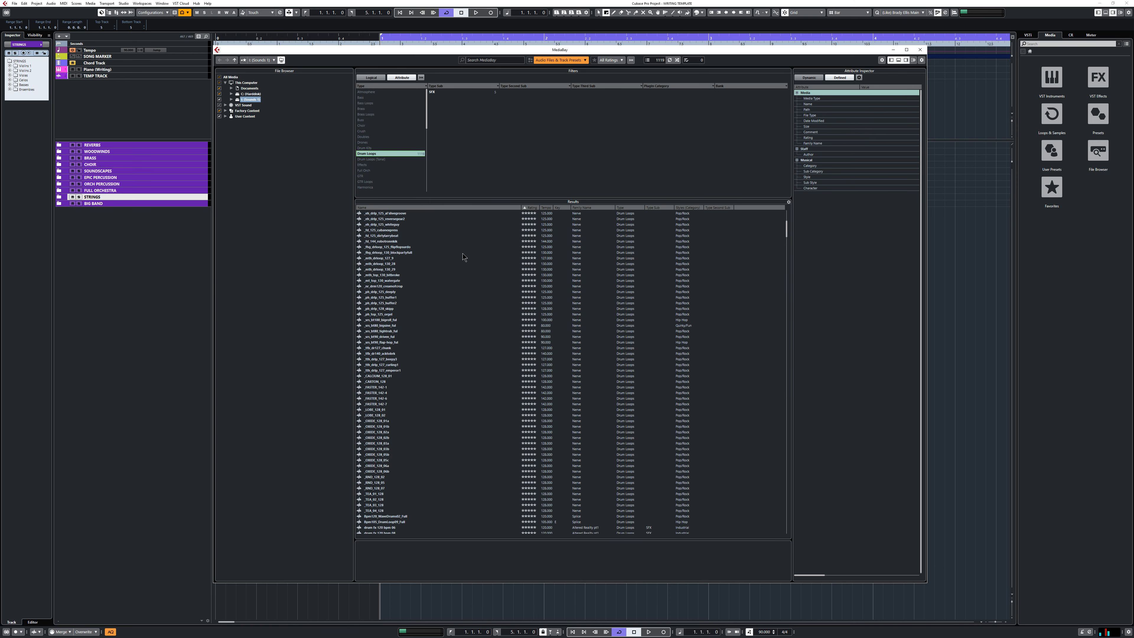
scroll(461, 253, down, 12)
click(406, 281)
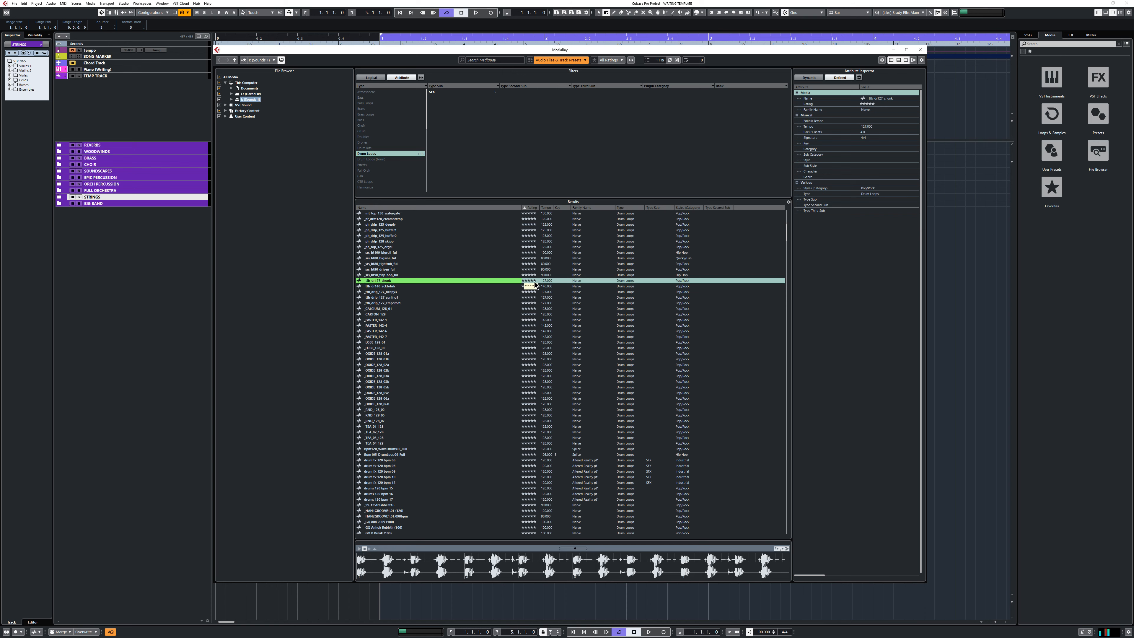
drag(521, 207, 475, 208)
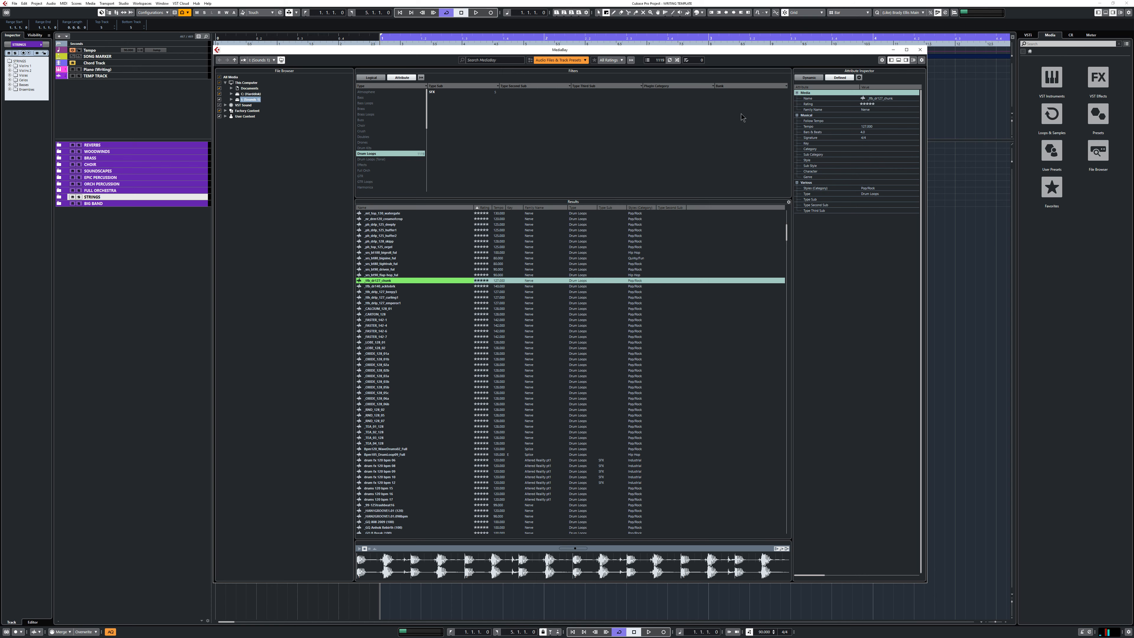
Switch the Type Third Sub filter column to Styles (Category) and filter the drum loops by Quirky/Fun.
click(607, 87)
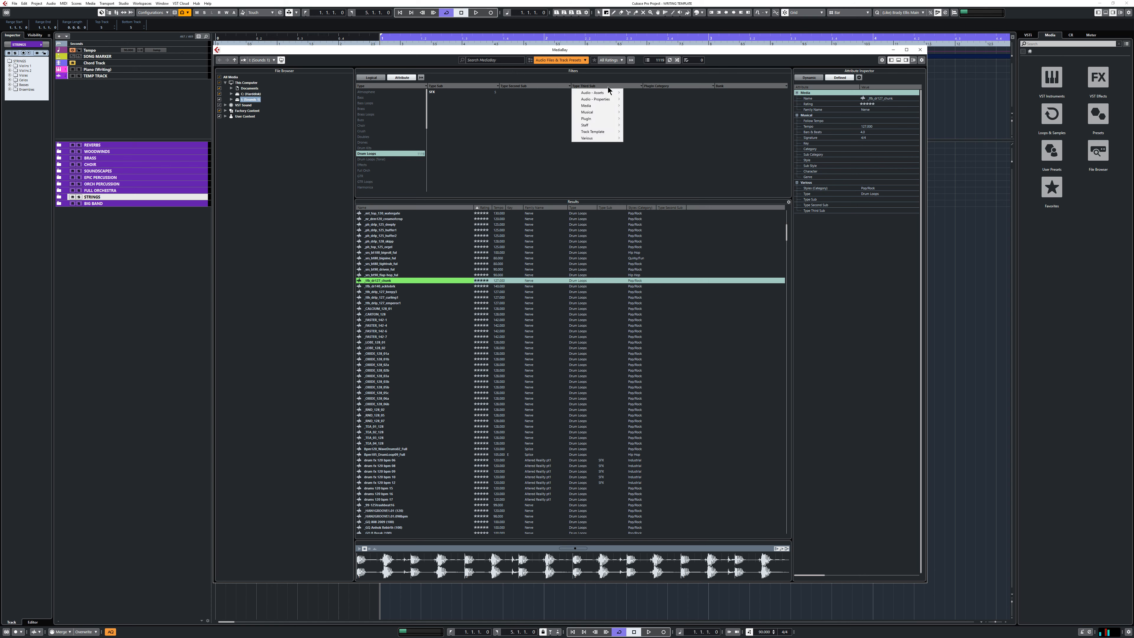
mouse_move(593, 140)
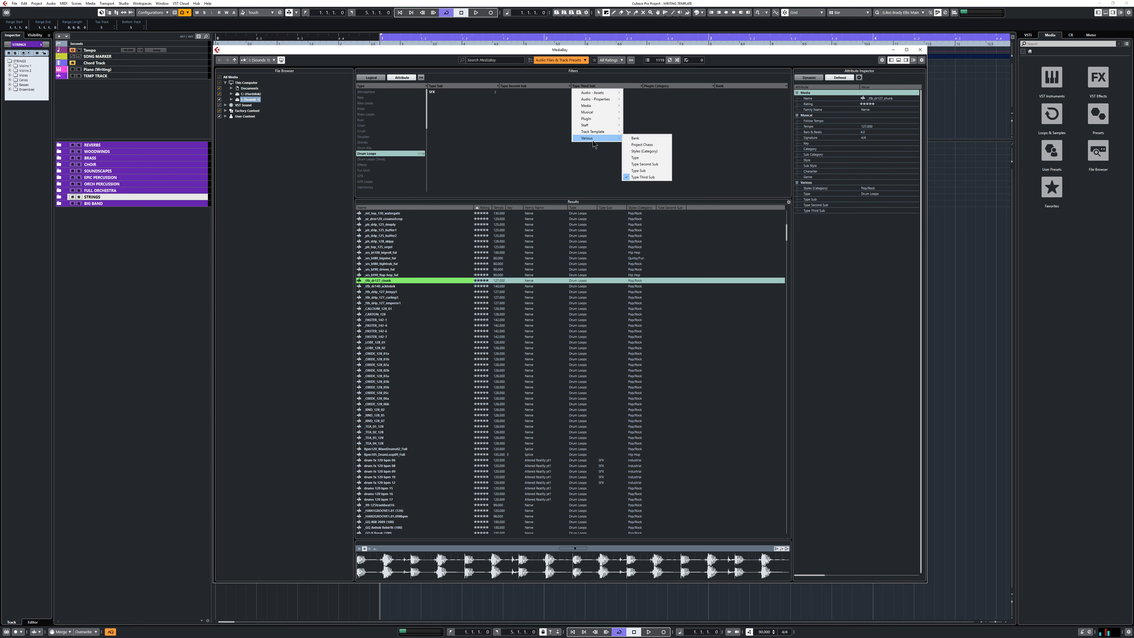
click(656, 150)
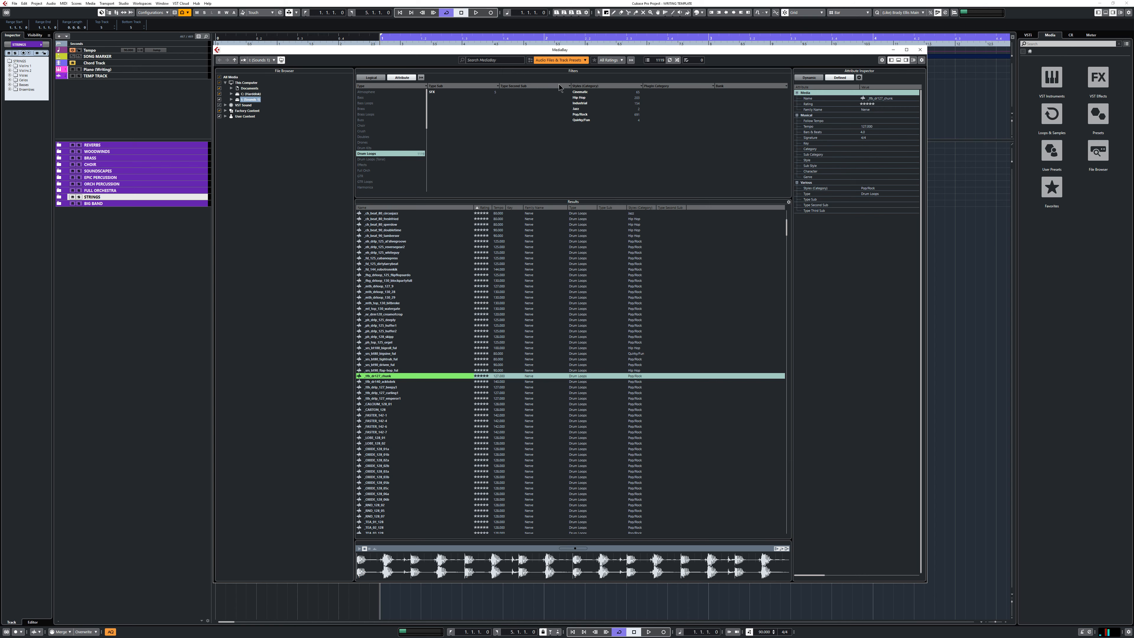
click(584, 120)
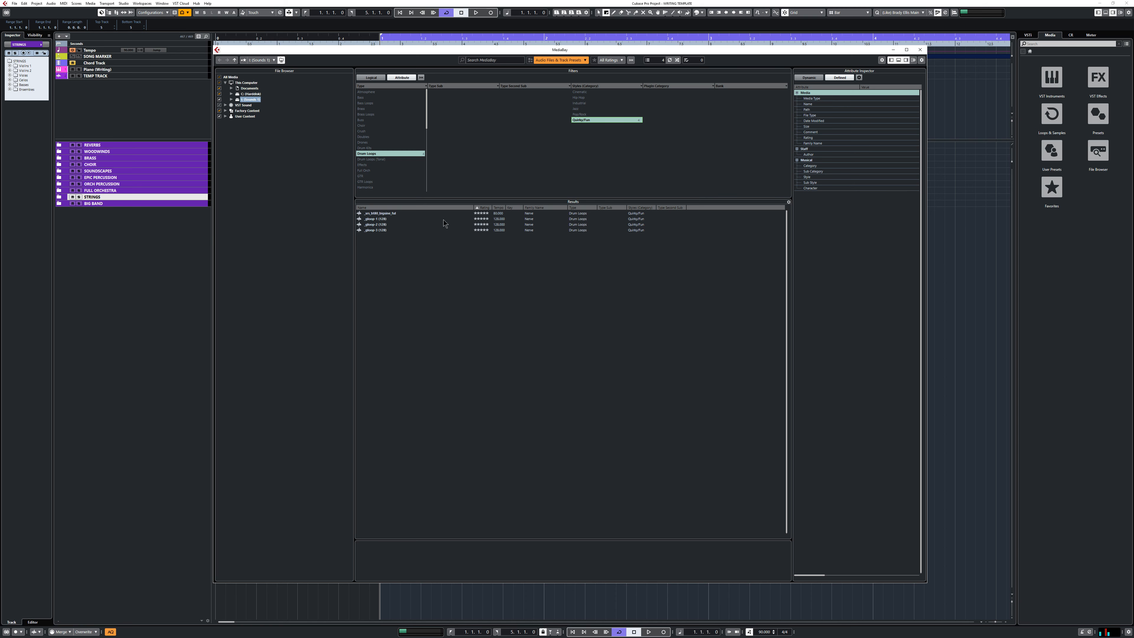
Change the type filter from Drum Loops to Perc Loops, view the Quirky/Fun results, and close MediaBay.
click(392, 154)
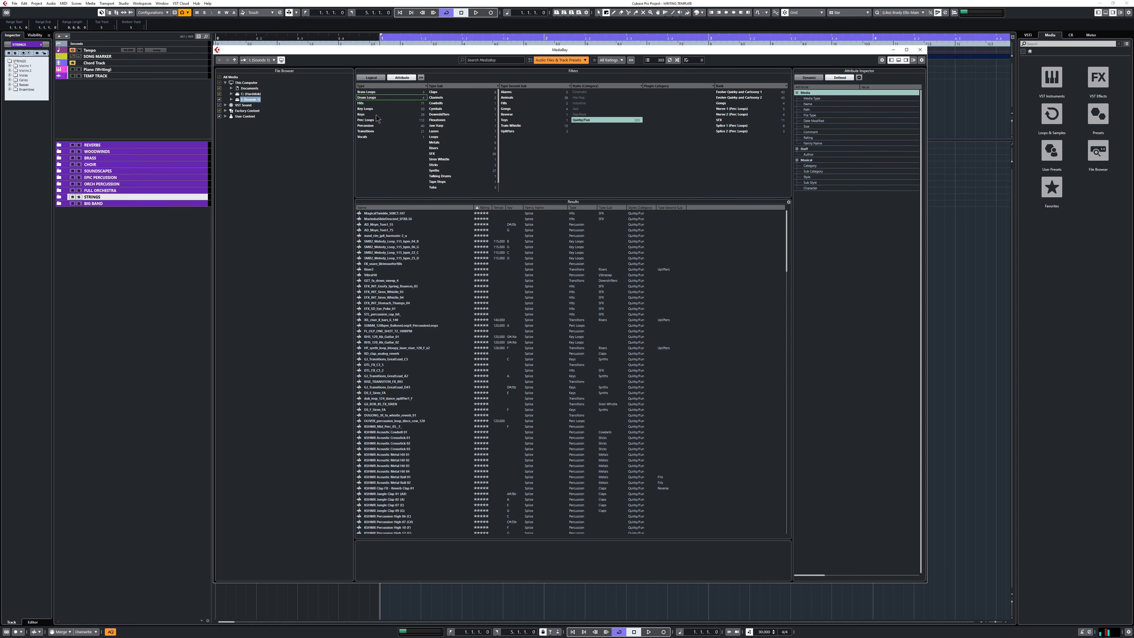
click(371, 121)
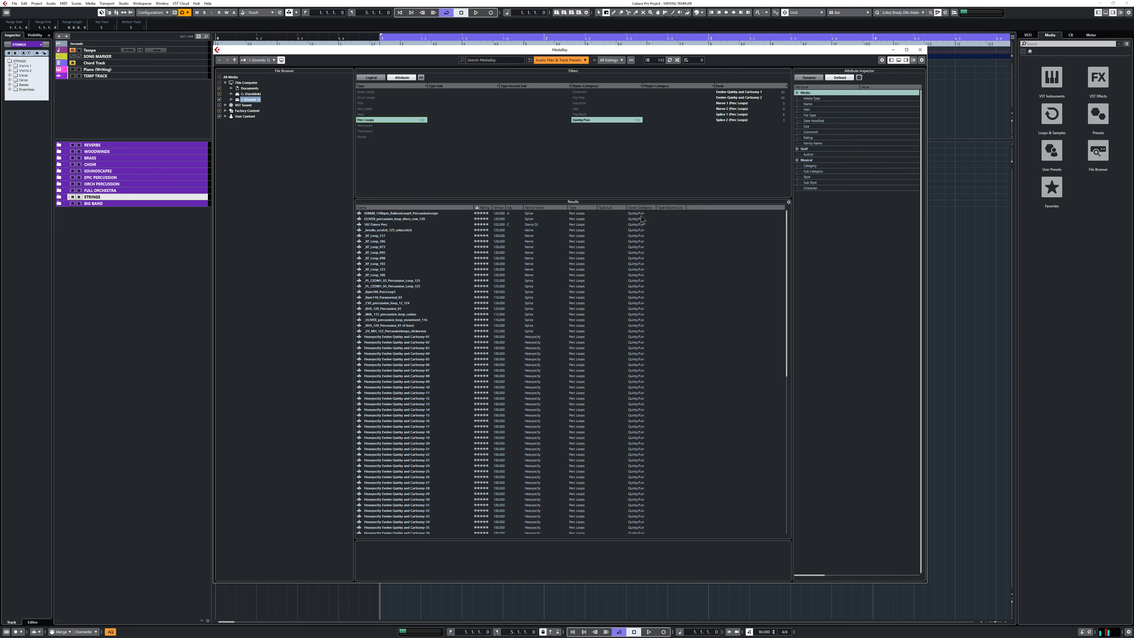
click(919, 50)
Minimize Cubase and open the Cubase Stuff folder from the desktop.
click(1099, 5)
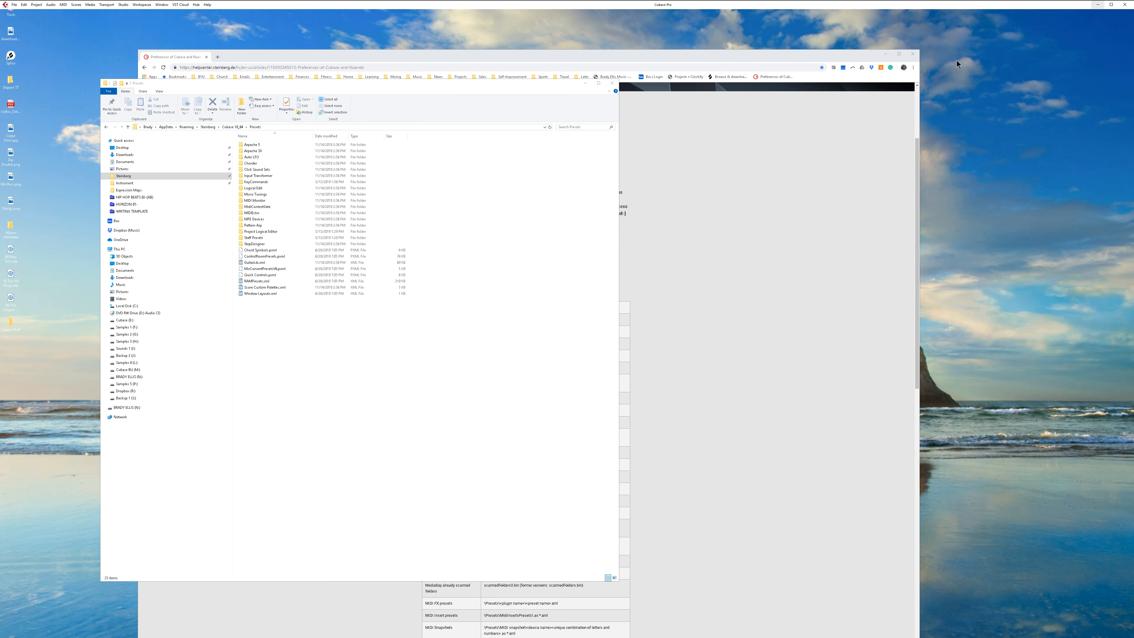
click(329, 90)
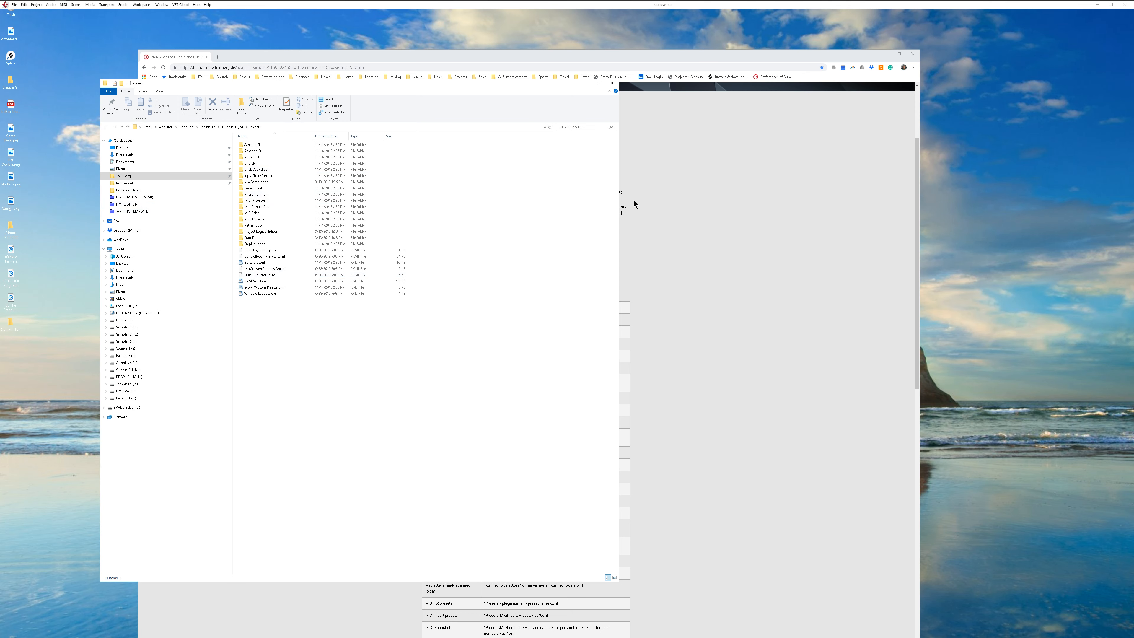
double_click(11, 323)
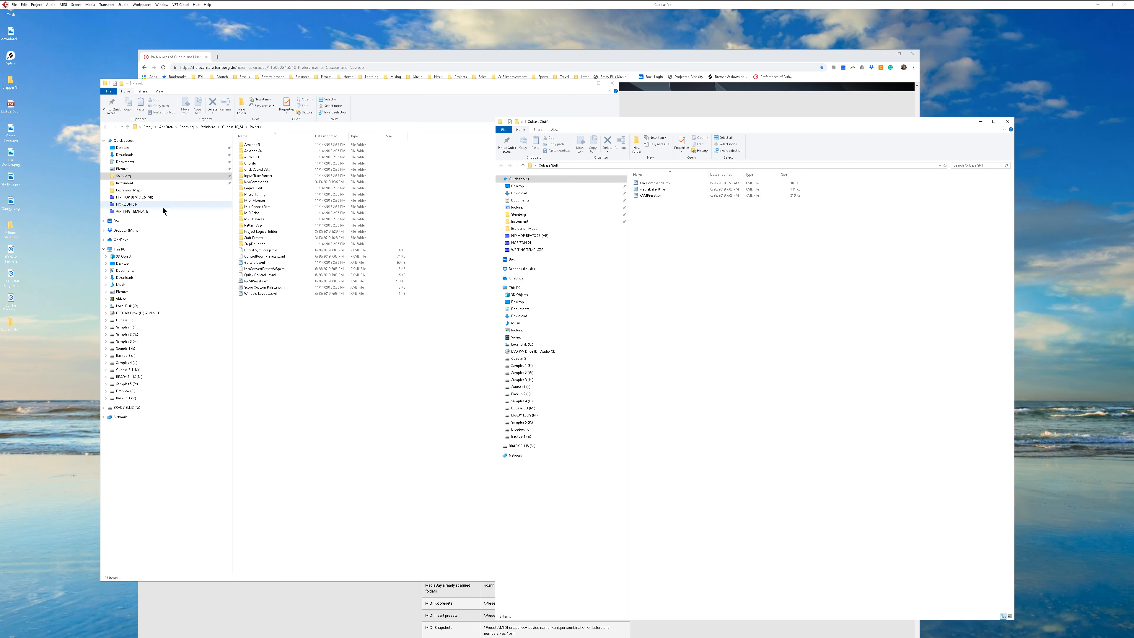
Open the Cubase 10_64 folder inside Steinberg, then bring the Preferences of Cubase and Nuendo web page forward.
click(135, 177)
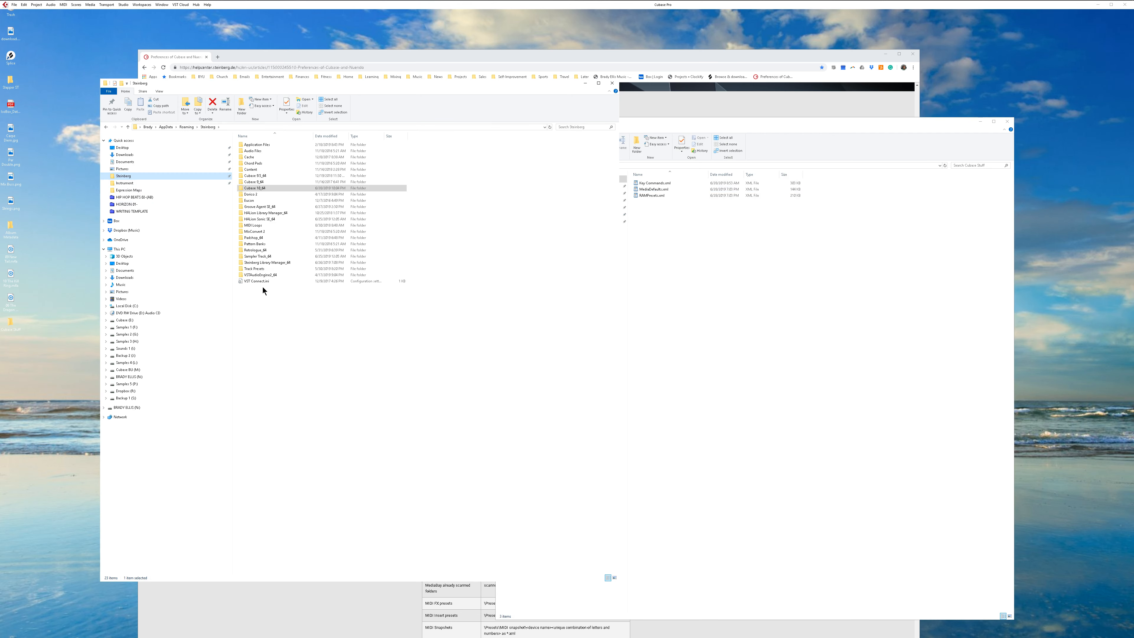
double_click(258, 189)
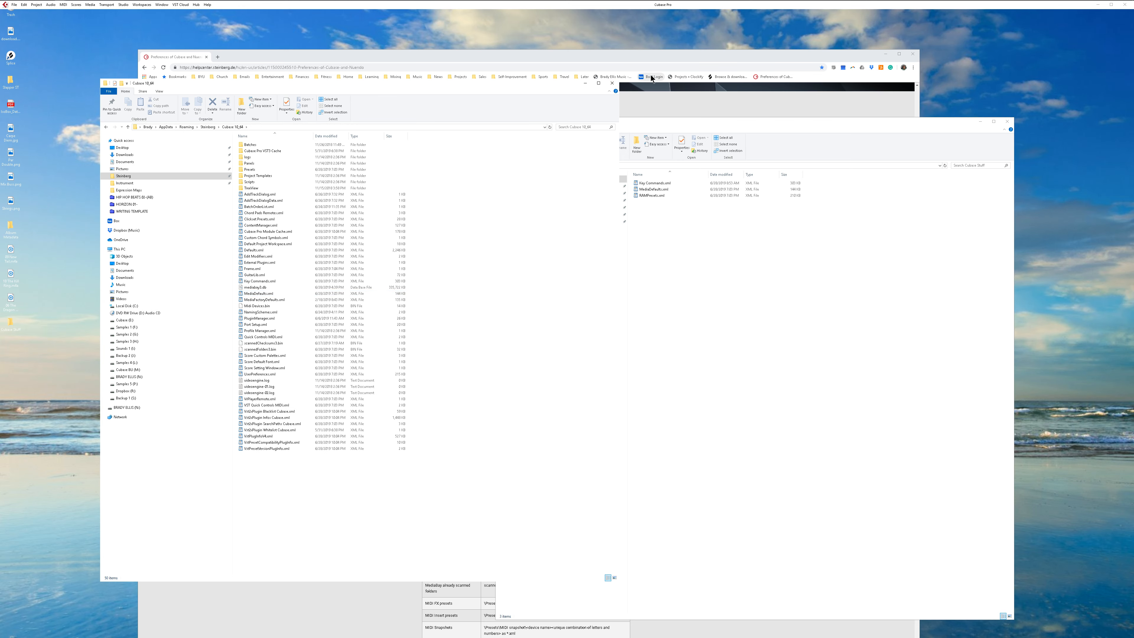
click(605, 64)
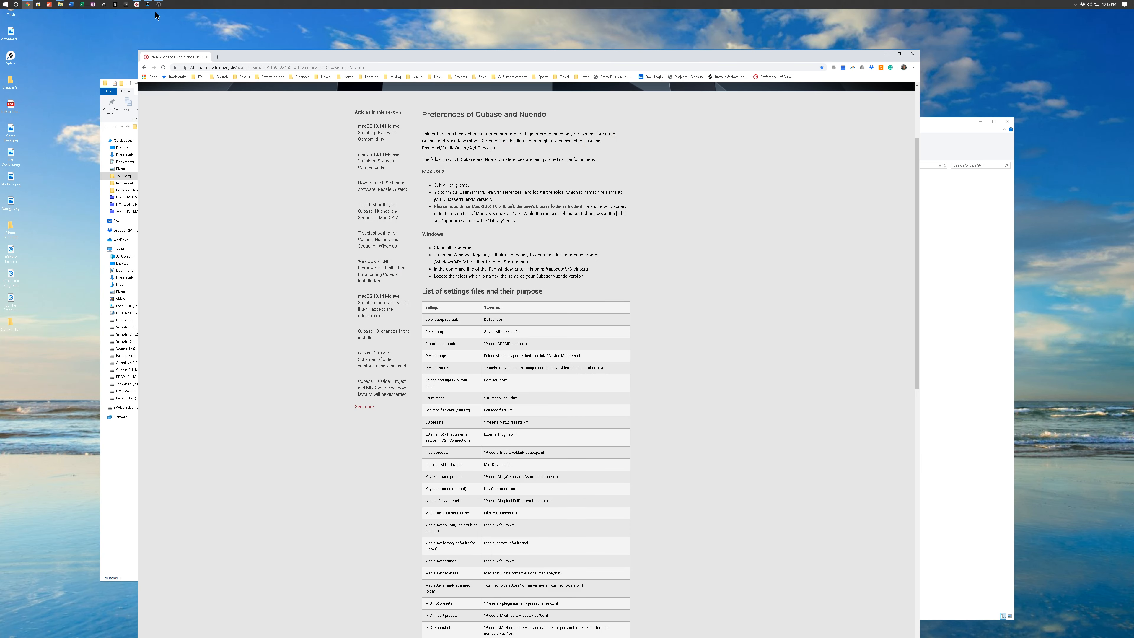
Switch back to Cubase, reopen MediaBay, and clear the Quirky/Fun style filter.
click(158, 5)
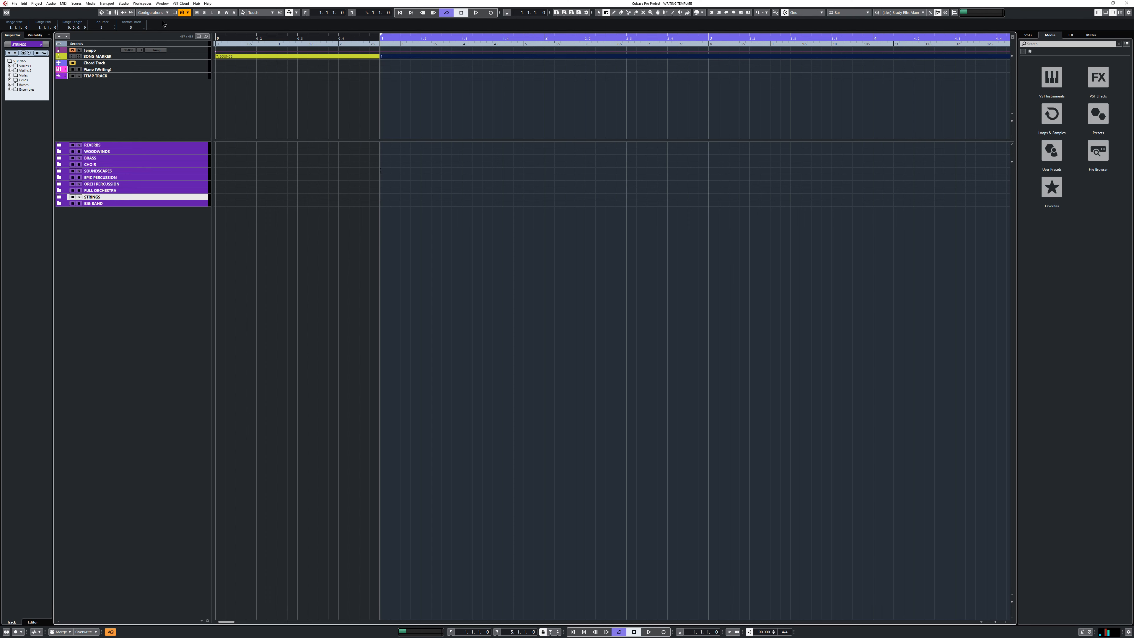
key(F5)
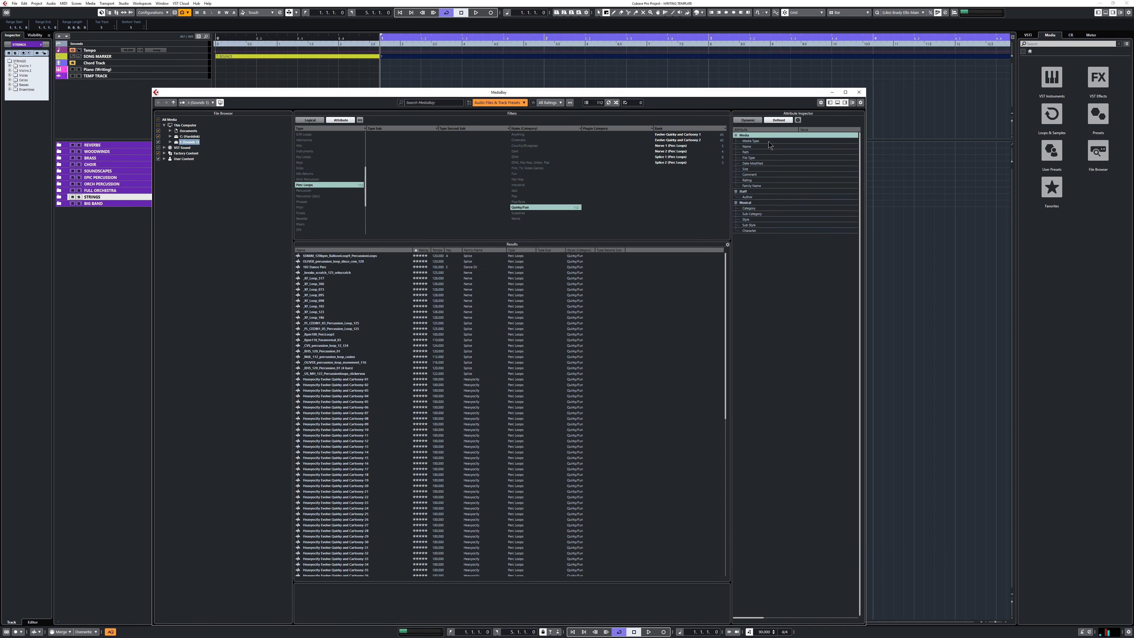
click(544, 208)
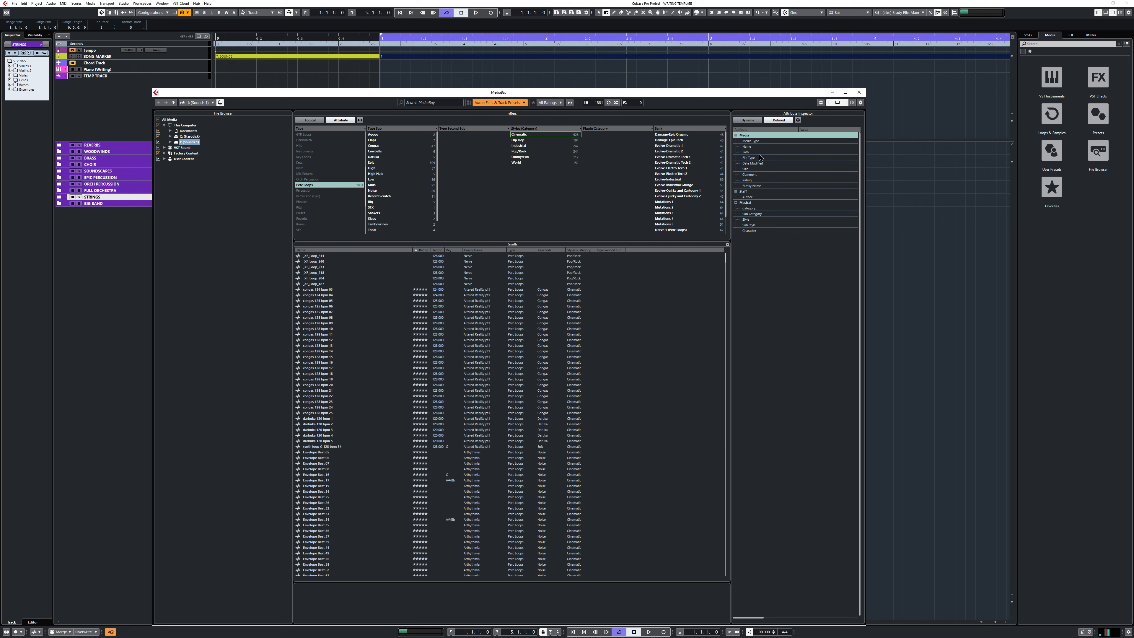
In the Attribute Inspector, enable the Various attributes for Mixed Media Types, including Styles (Category), Type, Type Second Sub, Type Third Sub and Bank.
click(797, 120)
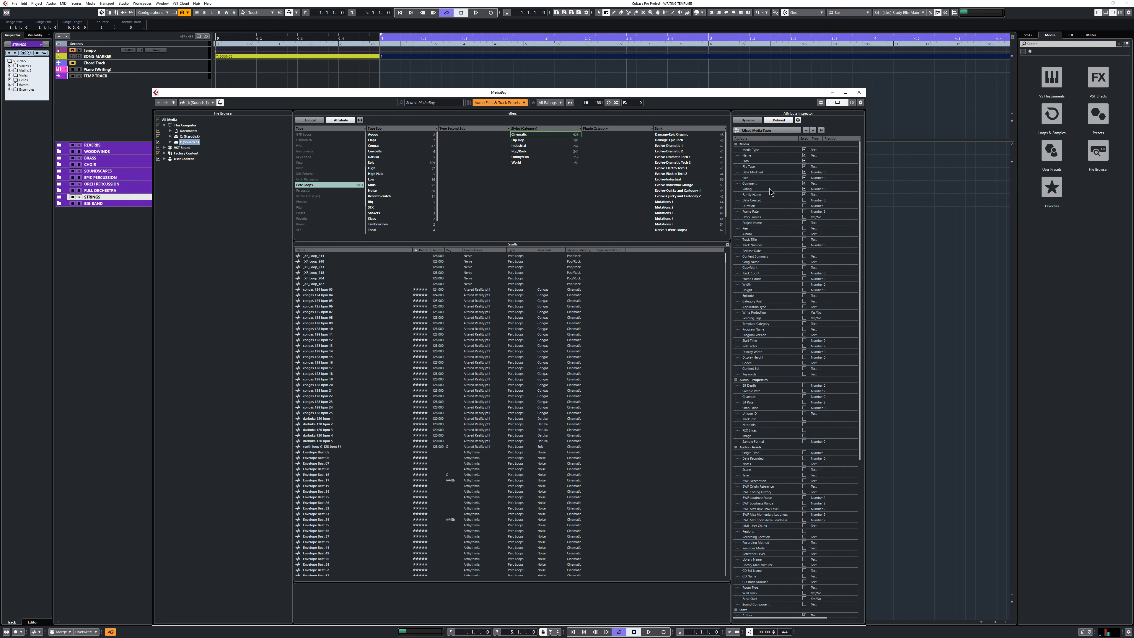
scroll(771, 201, down, 10)
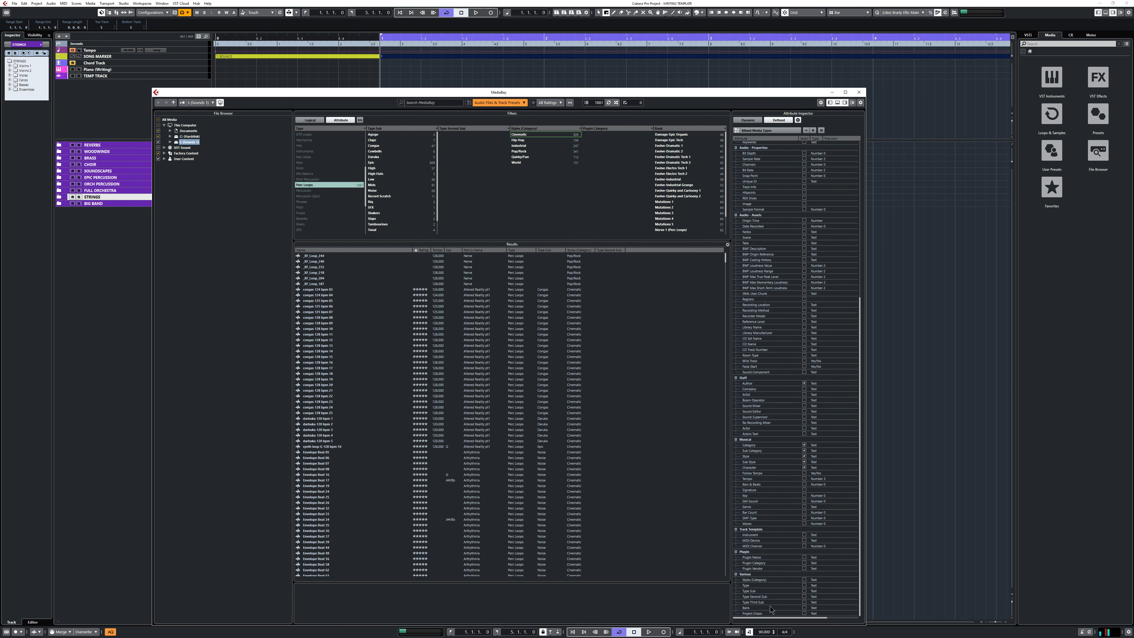
click(804, 579)
click(804, 586)
click(803, 597)
click(804, 602)
click(804, 608)
click(798, 120)
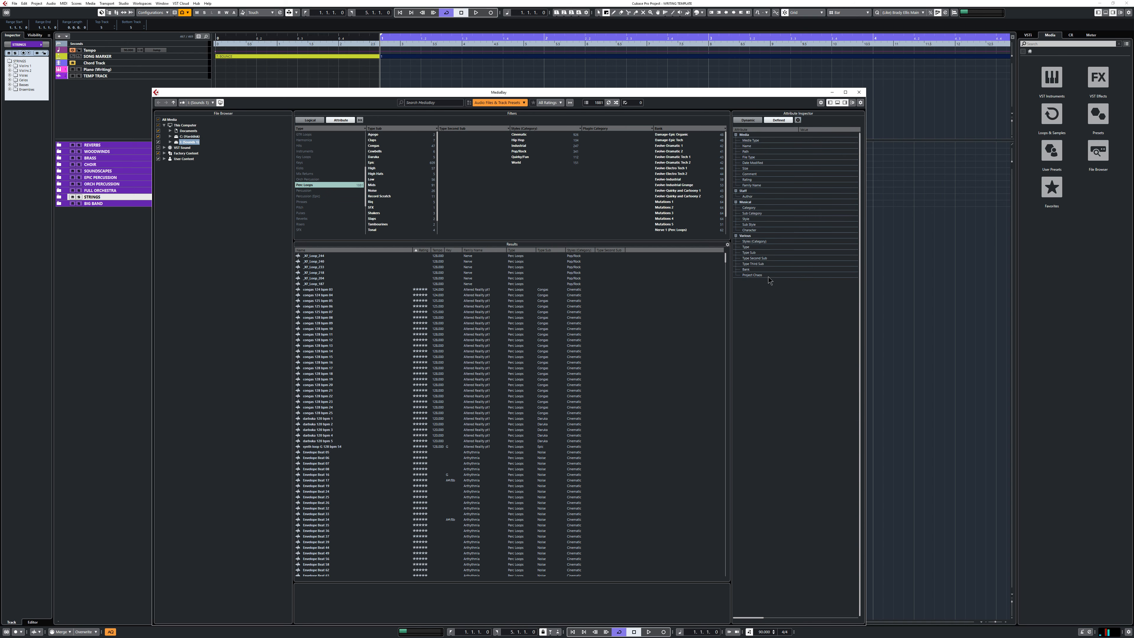
Select a cinematic congas percussion loop and view the values available for its Type Sub attribute.
click(322, 323)
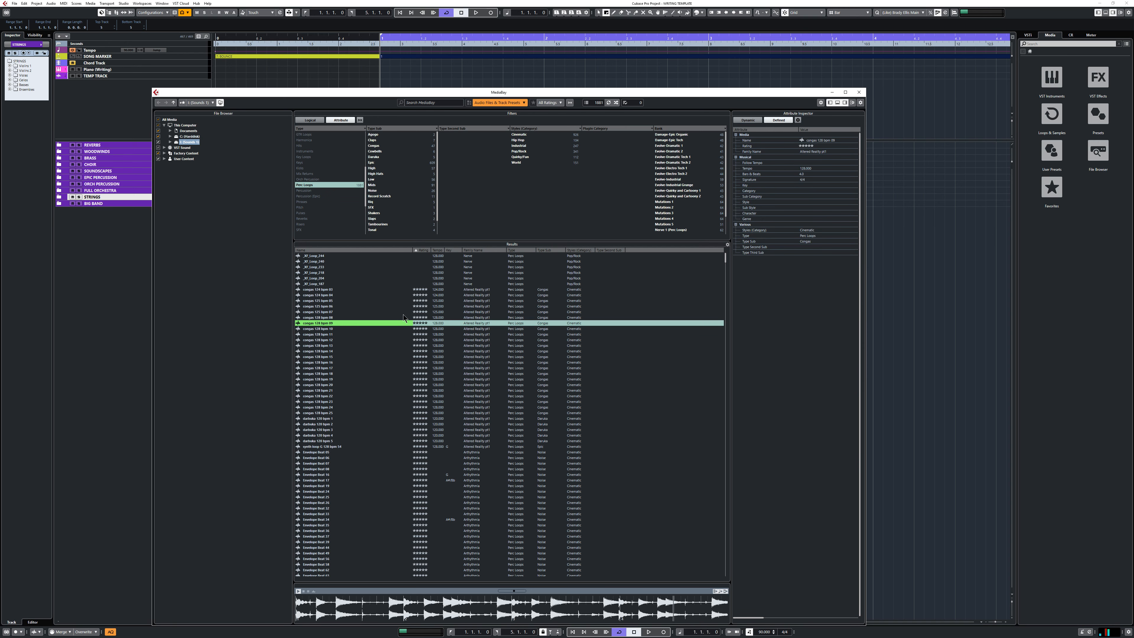
click(819, 241)
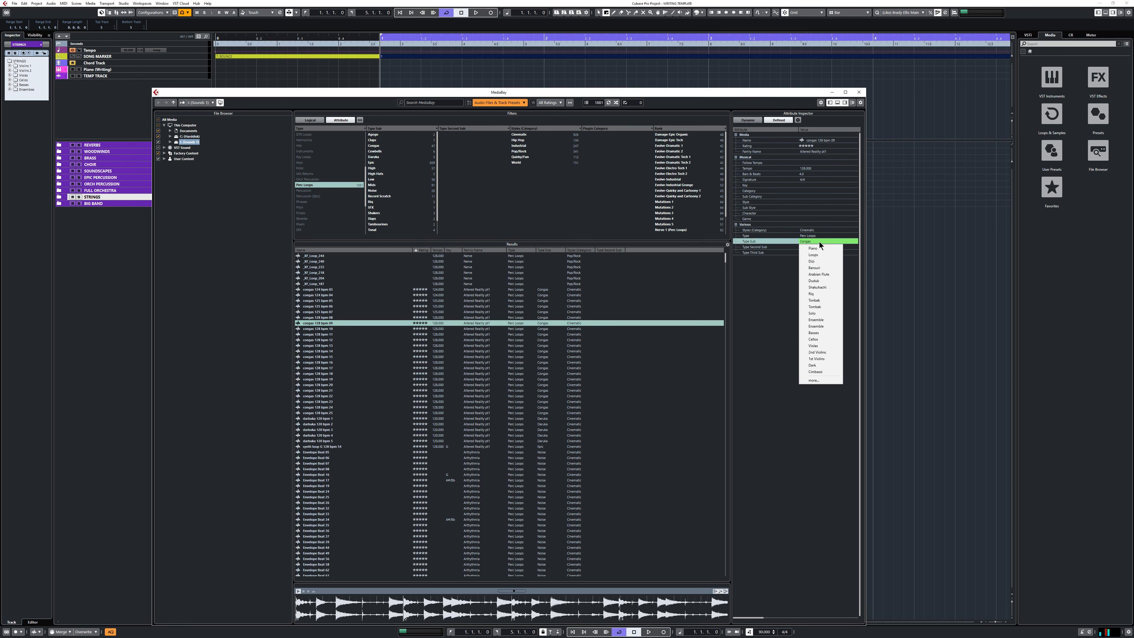
click(770, 334)
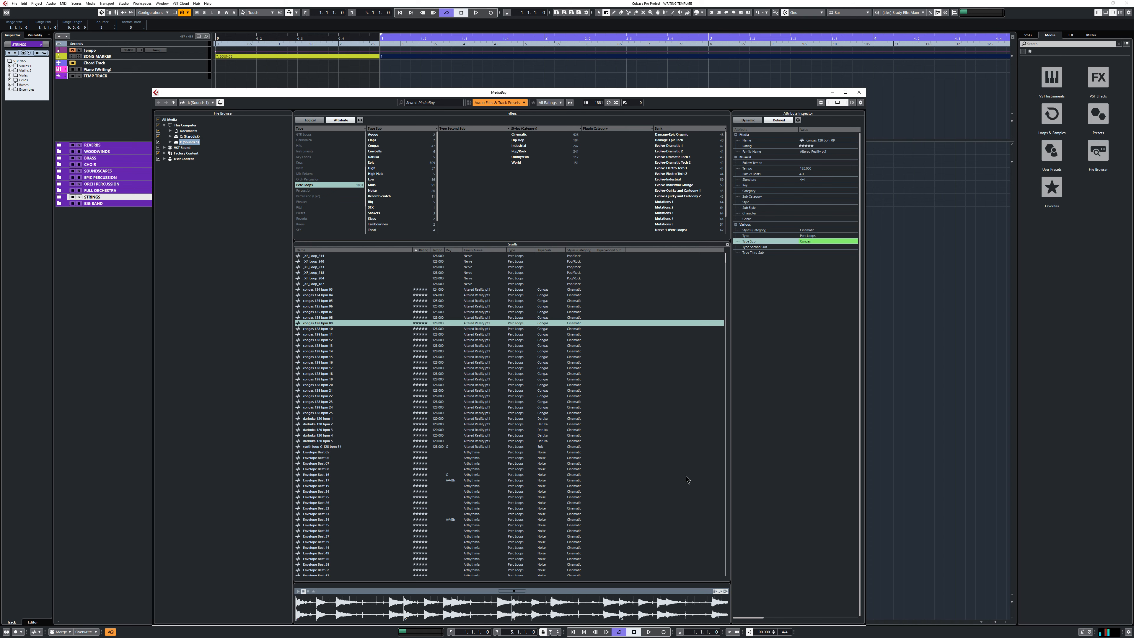
double_click(818, 241)
click(810, 309)
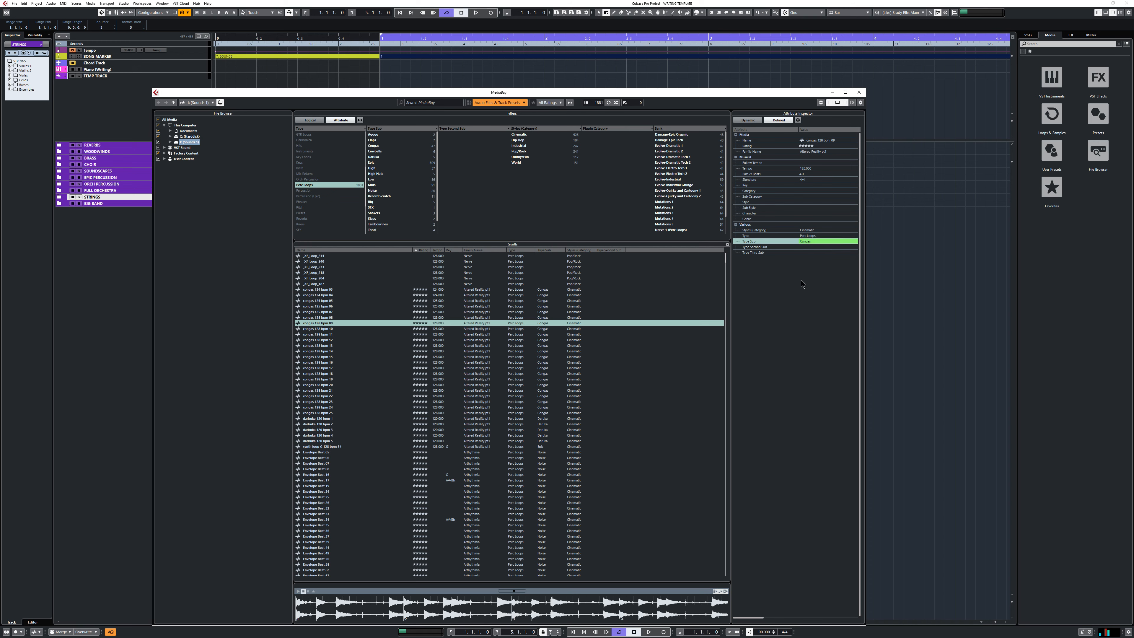
View the values available for the selected loop's Type attribute and search the full list for choir, leaving the type as is.
click(819, 235)
click(819, 235)
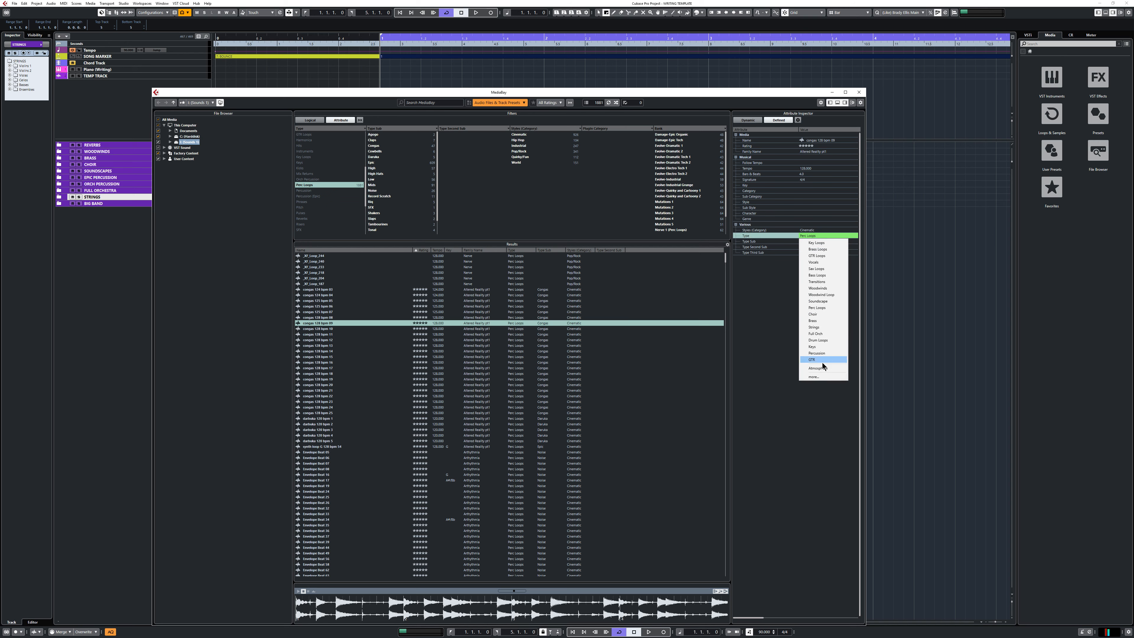
click(818, 380)
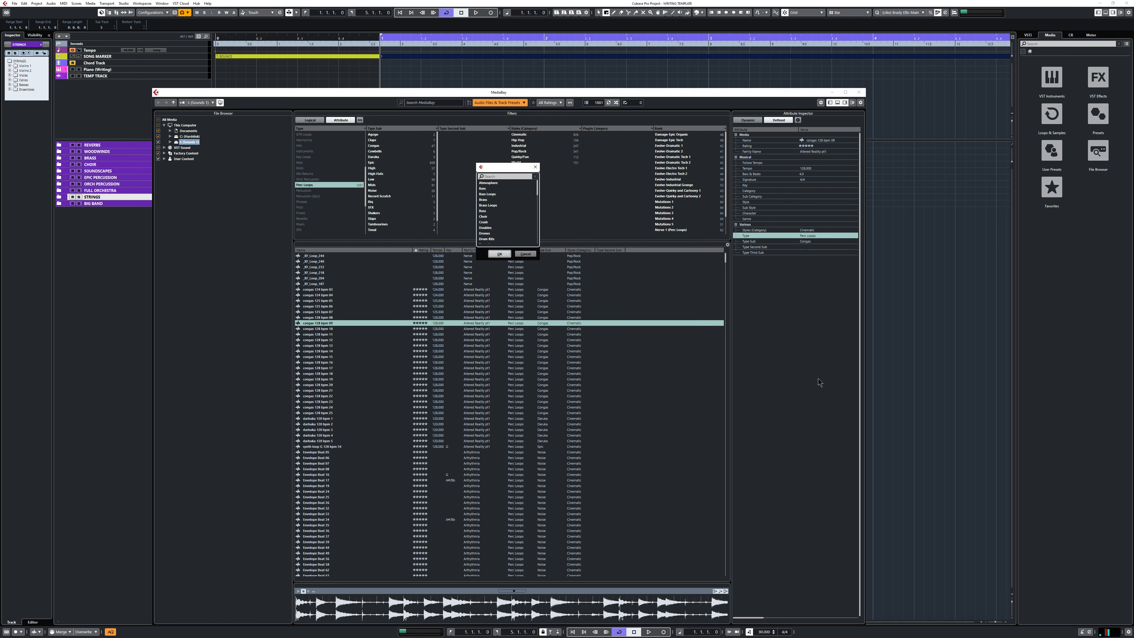
click(496, 176)
text(choir)
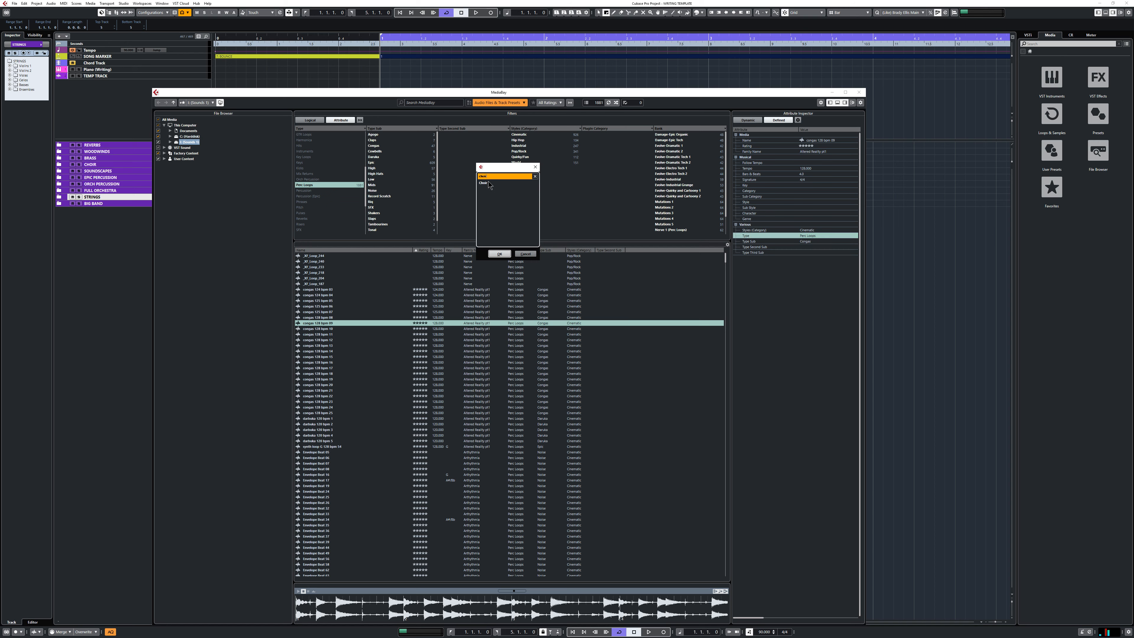
click(527, 255)
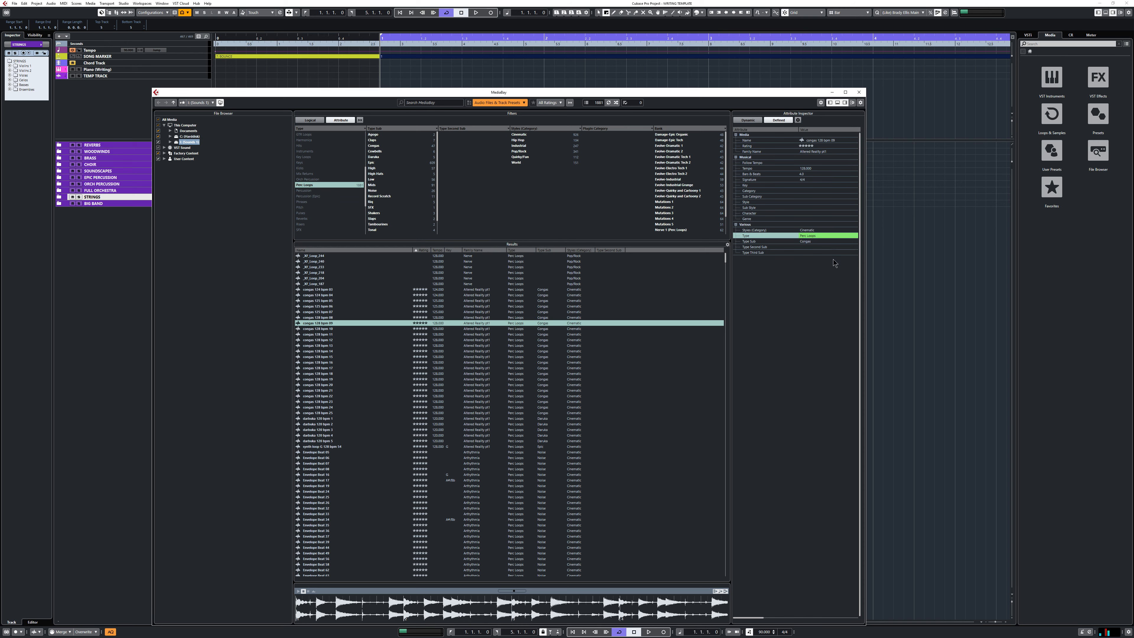
click(821, 236)
click(795, 402)
View the attribute display setup for Audio Files and the column options for the results list.
click(798, 120)
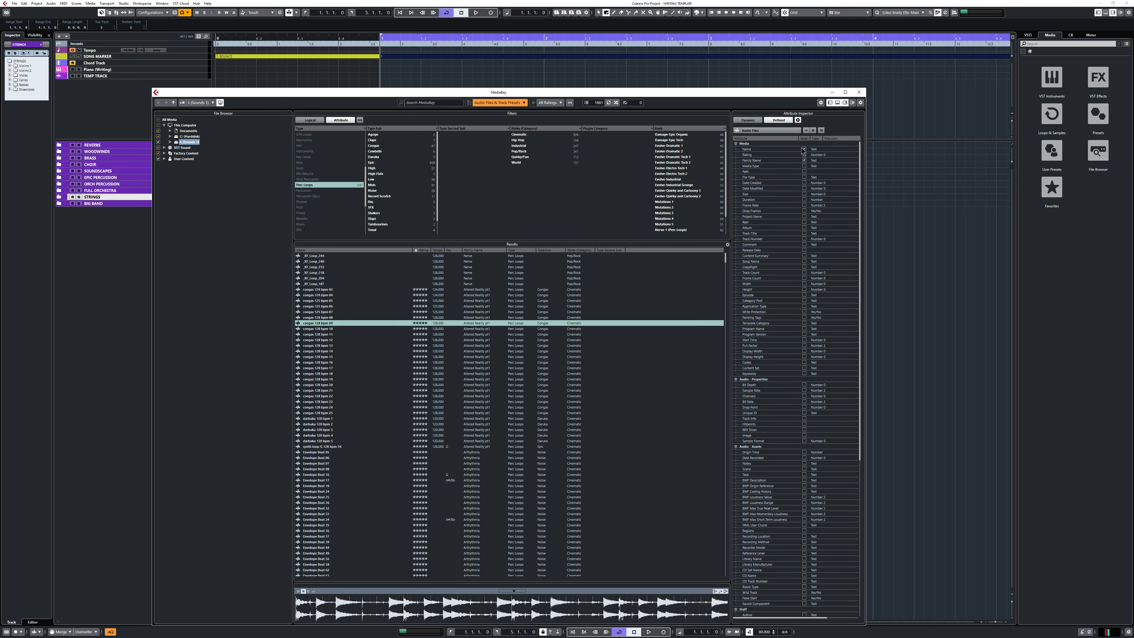
click(798, 120)
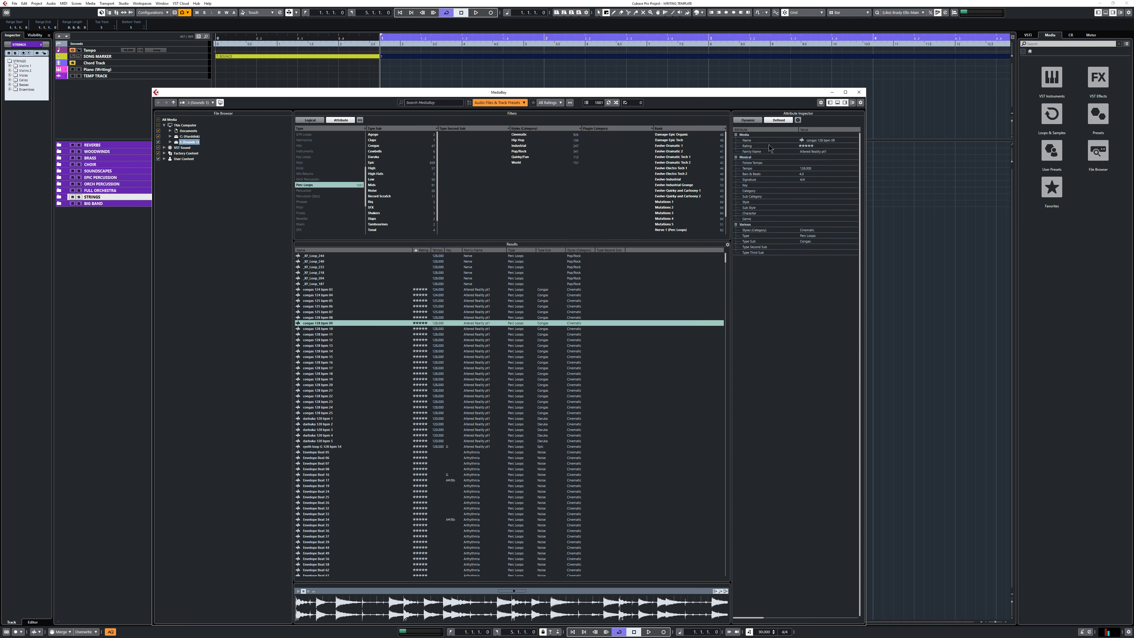
click(728, 245)
mouse_move(743, 297)
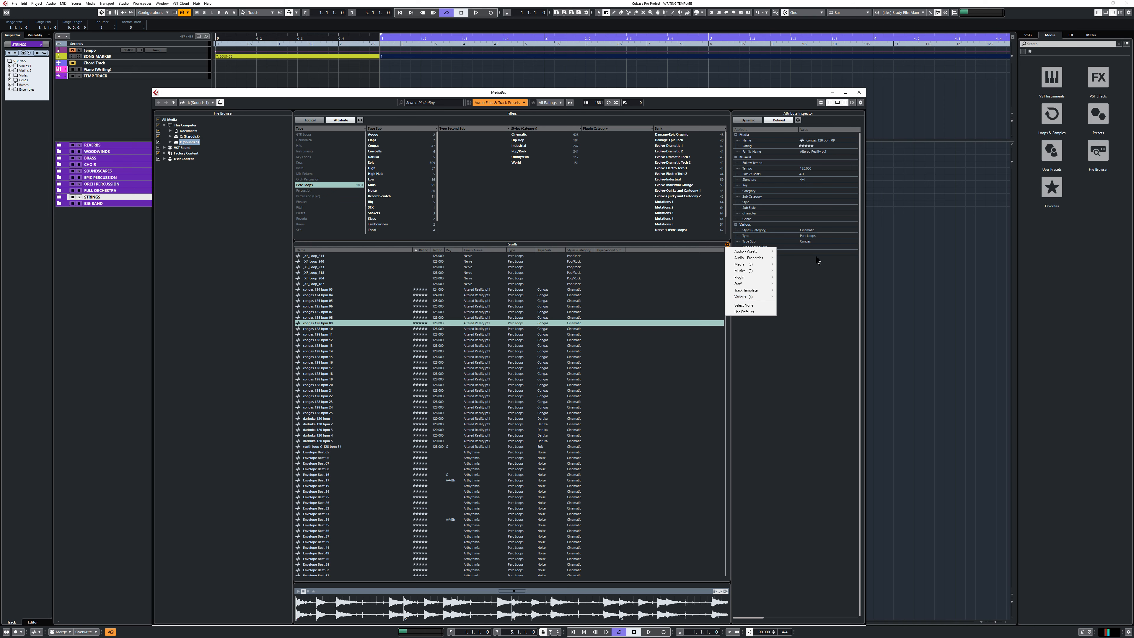
click(821, 308)
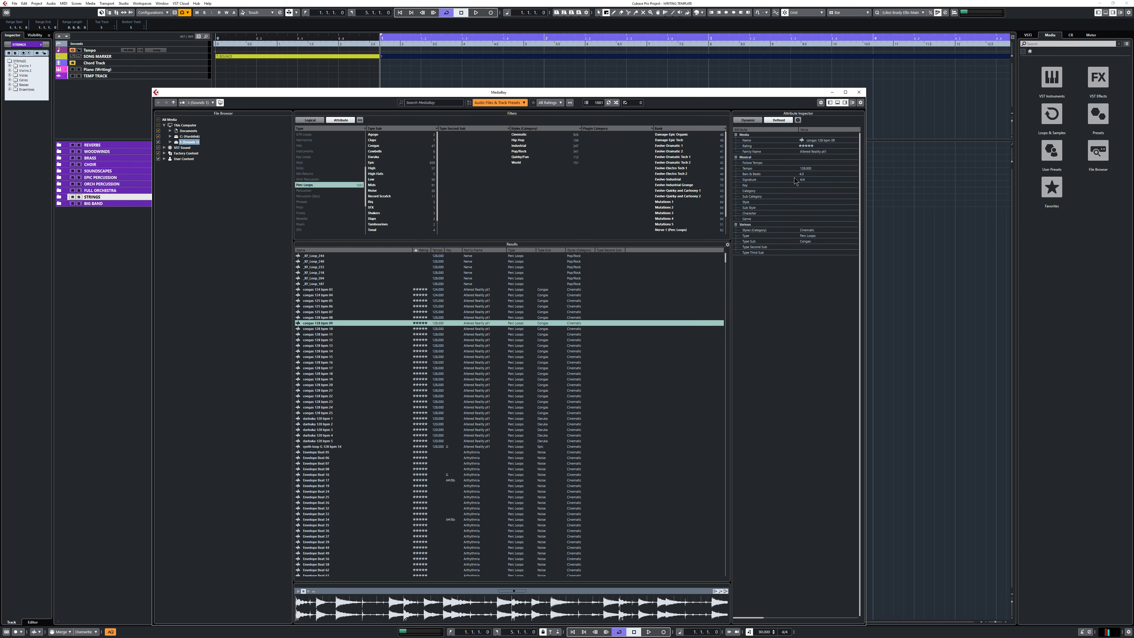
View the values available for the selected loop's Key attribute, leaving it as is, and close MediaBay.
click(806, 185)
click(811, 186)
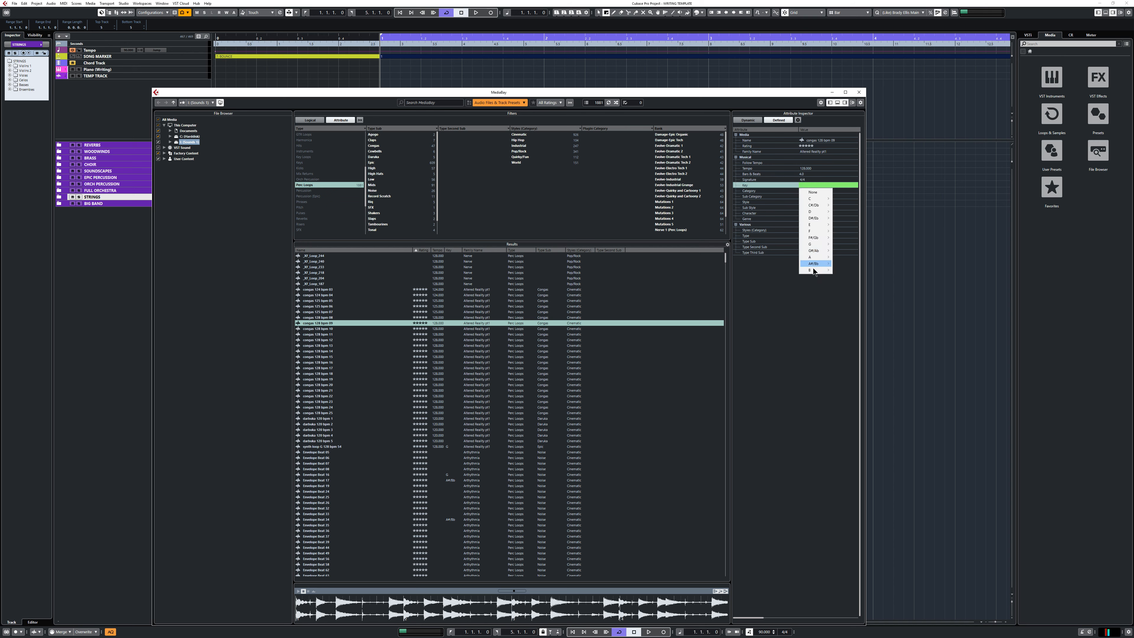
click(816, 316)
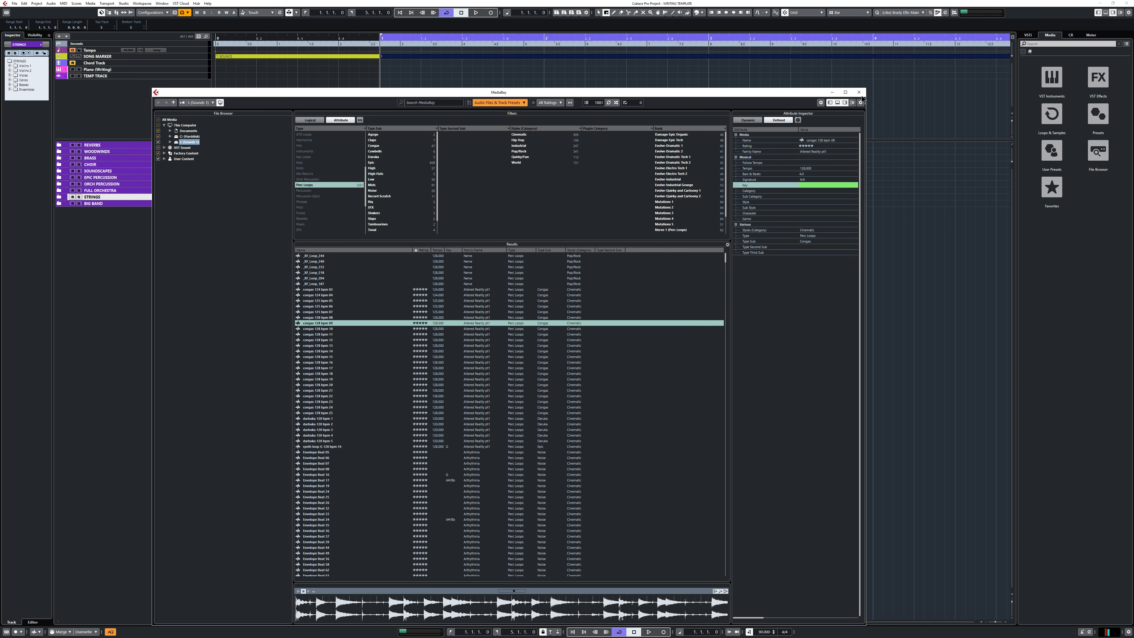
click(859, 93)
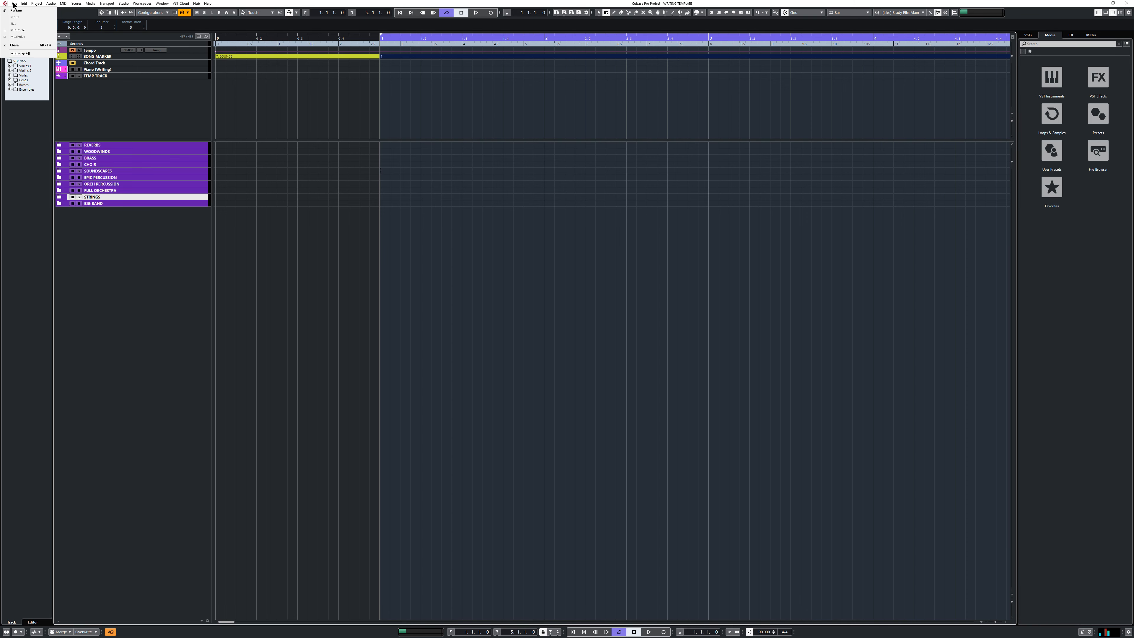
View the Key Commands setup, including its list of saved presets and the full command list, and close it without changes.
click(14, 3)
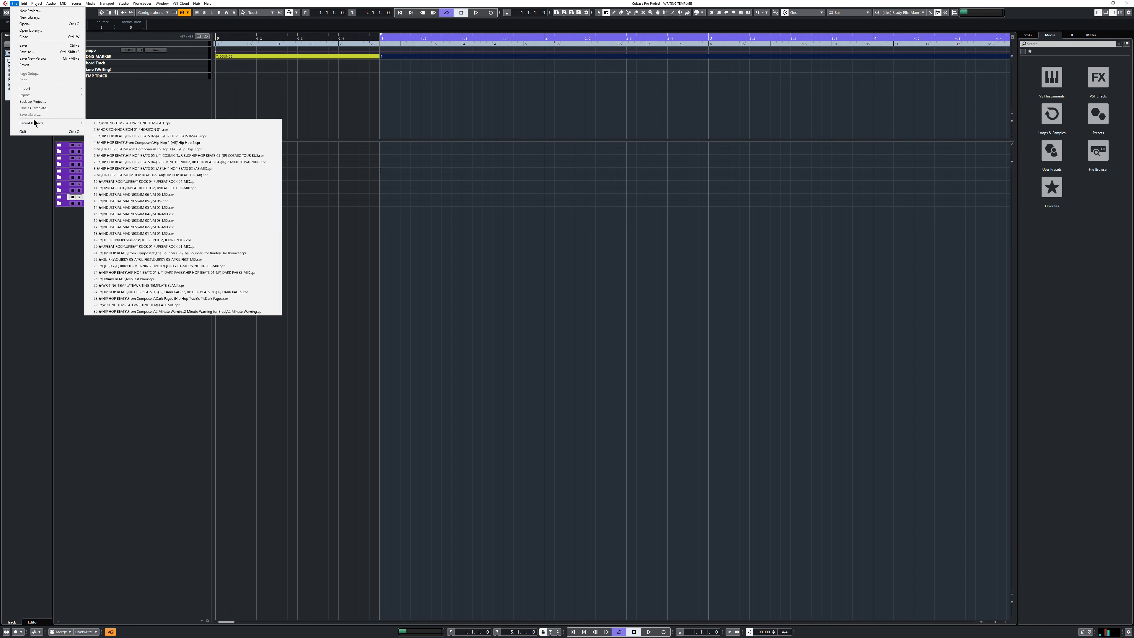
mouse_move(24, 4)
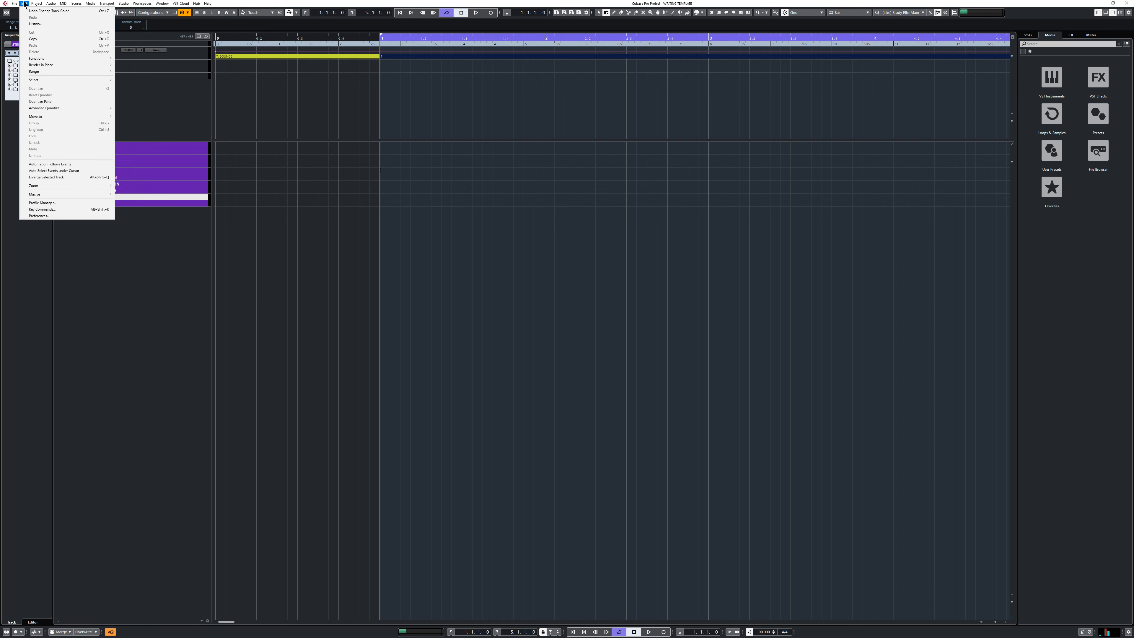
click(45, 214)
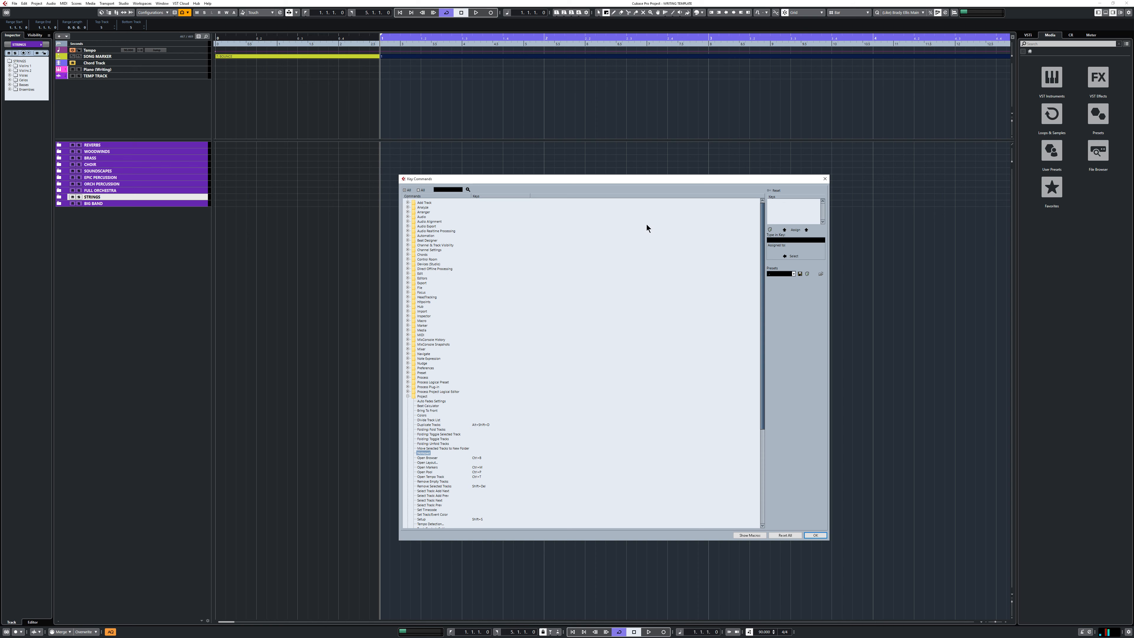
click(793, 274)
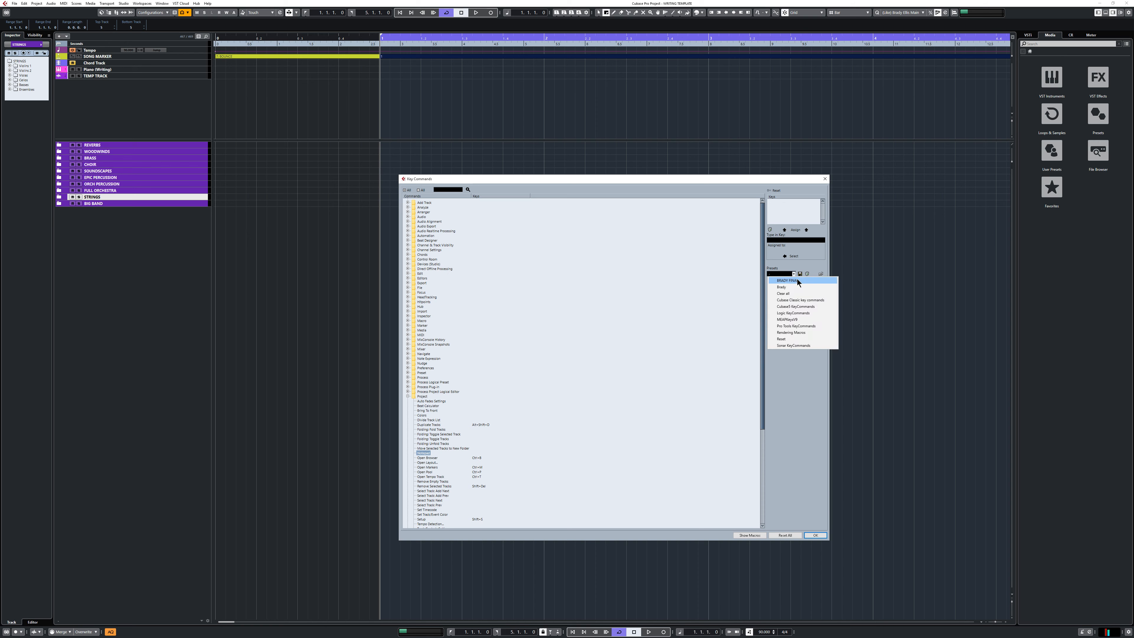
click(815, 418)
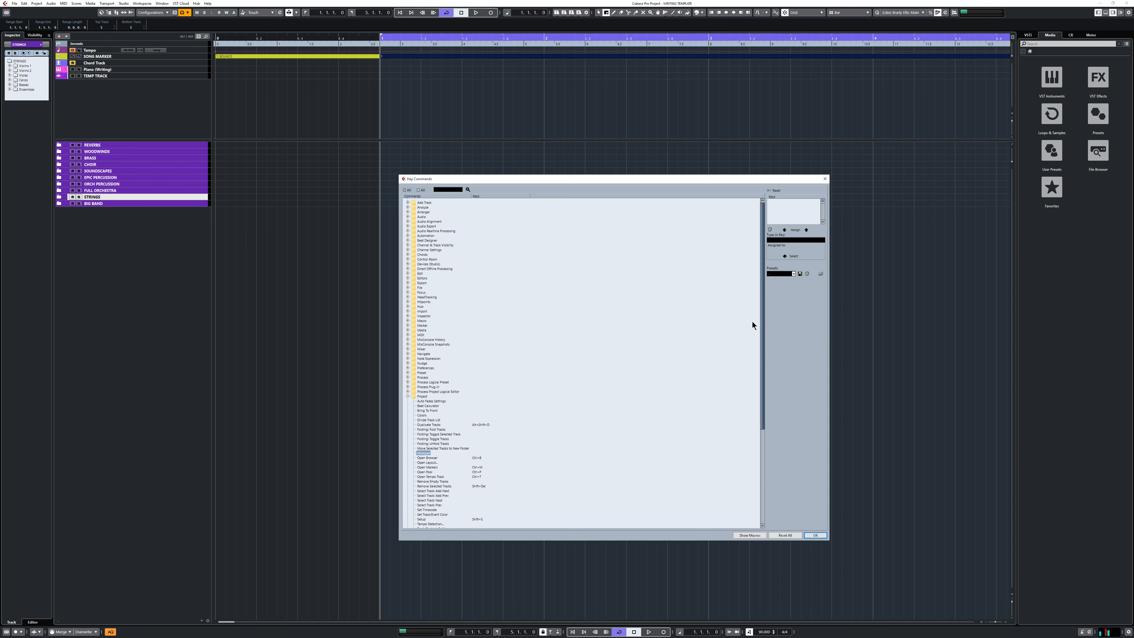
scroll(531, 371, down, 10)
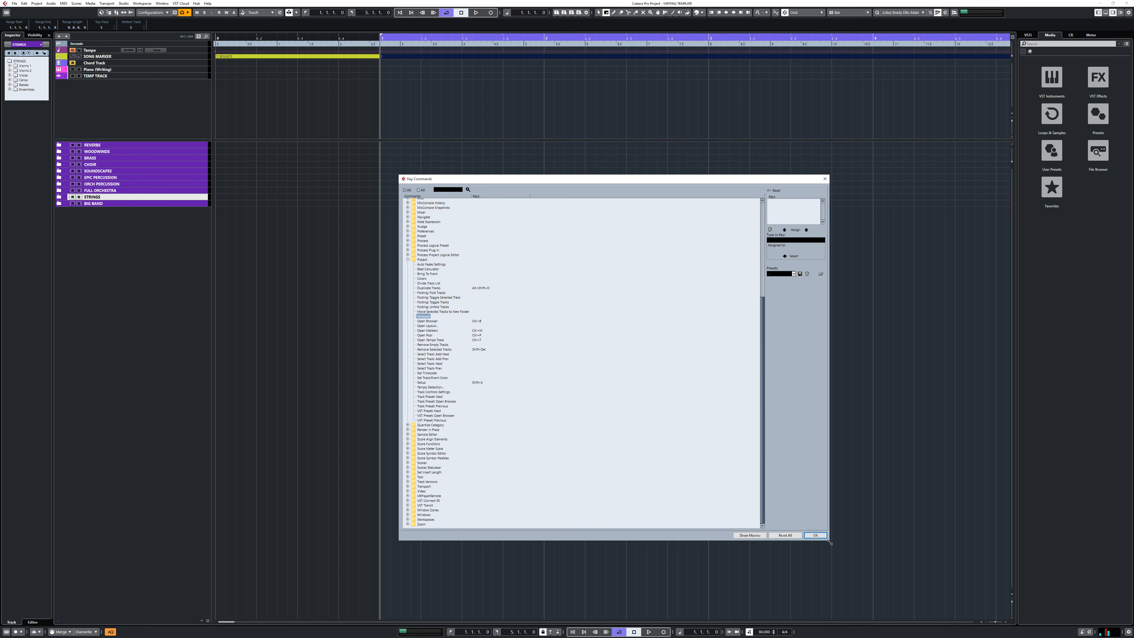
click(824, 179)
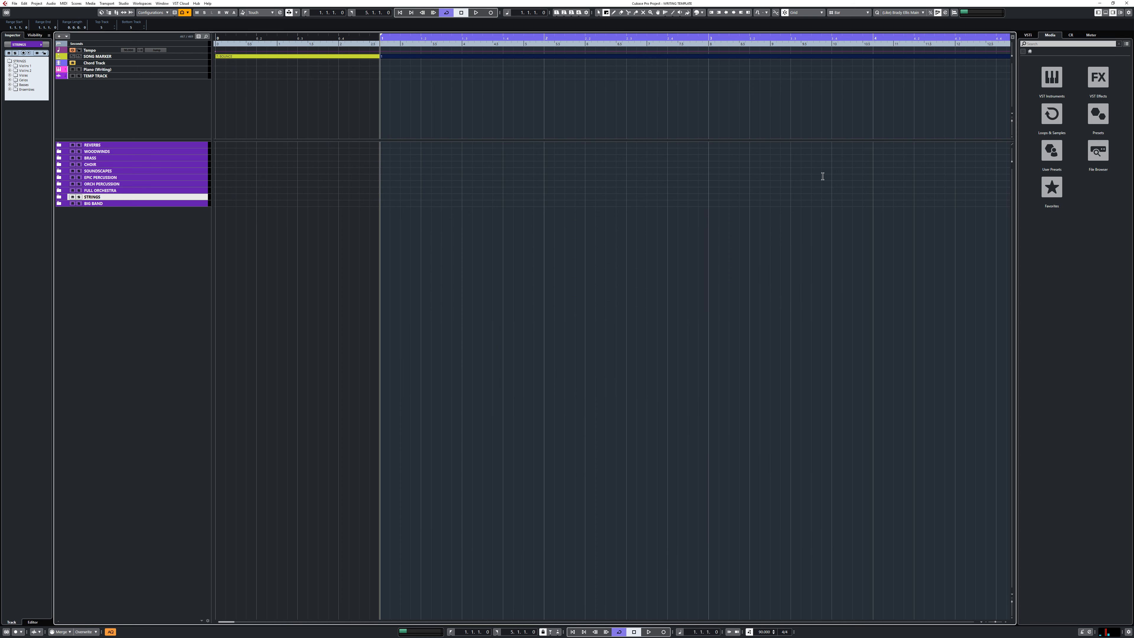
Switch to TouchOSC Editor, open the personal .touchosc layout from the Documents folder and enlarge the window to show the whole layout.
click(1100, 4)
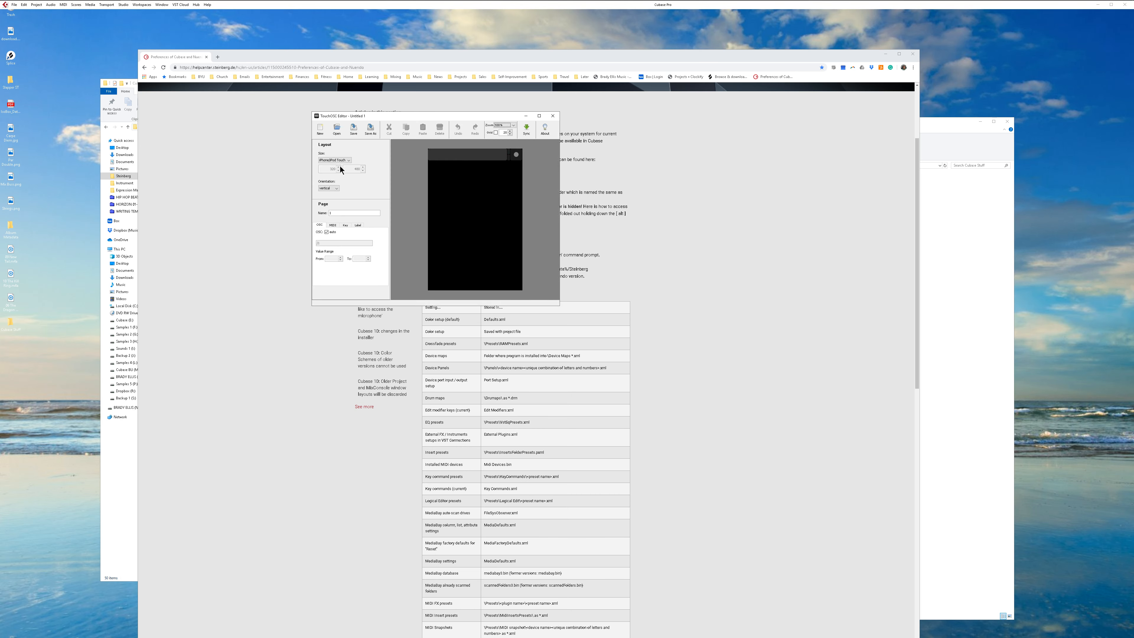
click(338, 129)
click(458, 250)
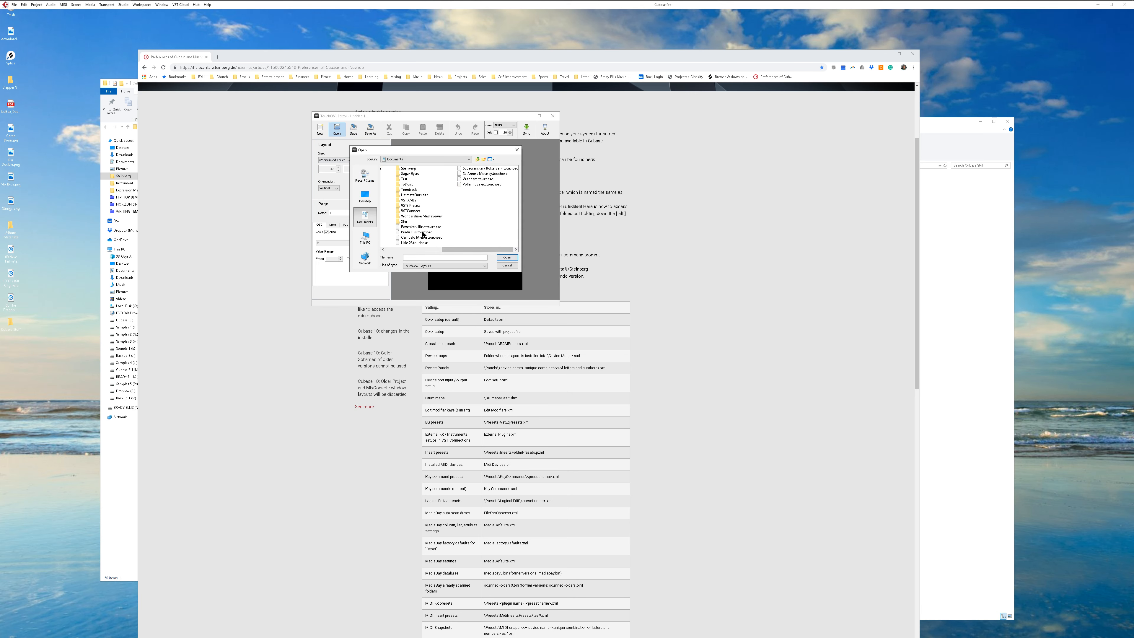
click(423, 232)
click(507, 257)
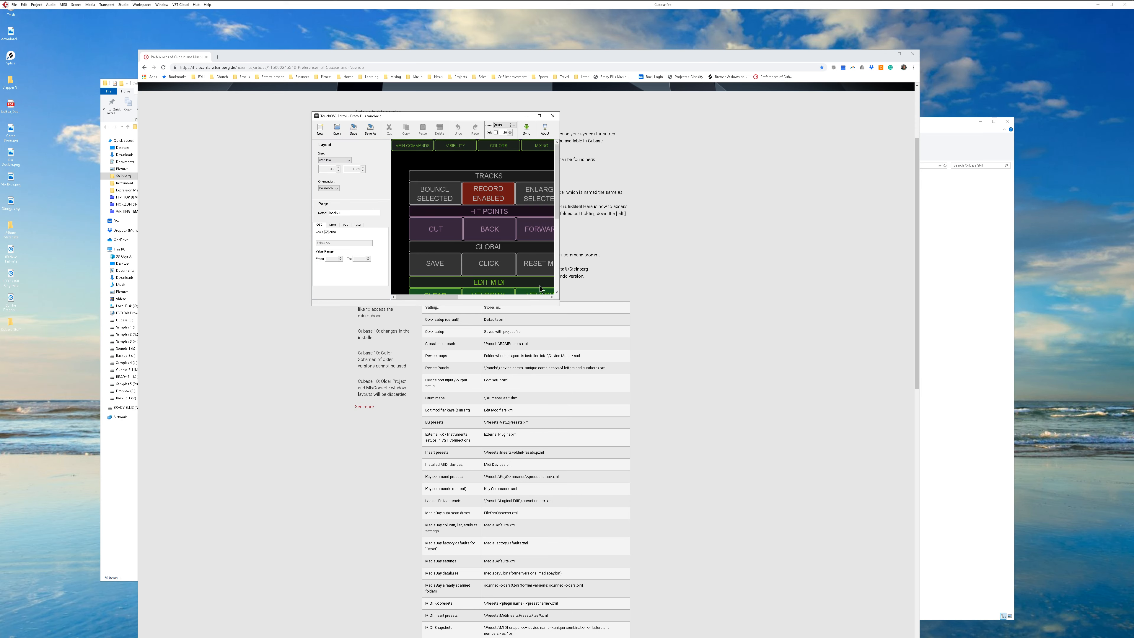
drag(560, 306, 861, 506)
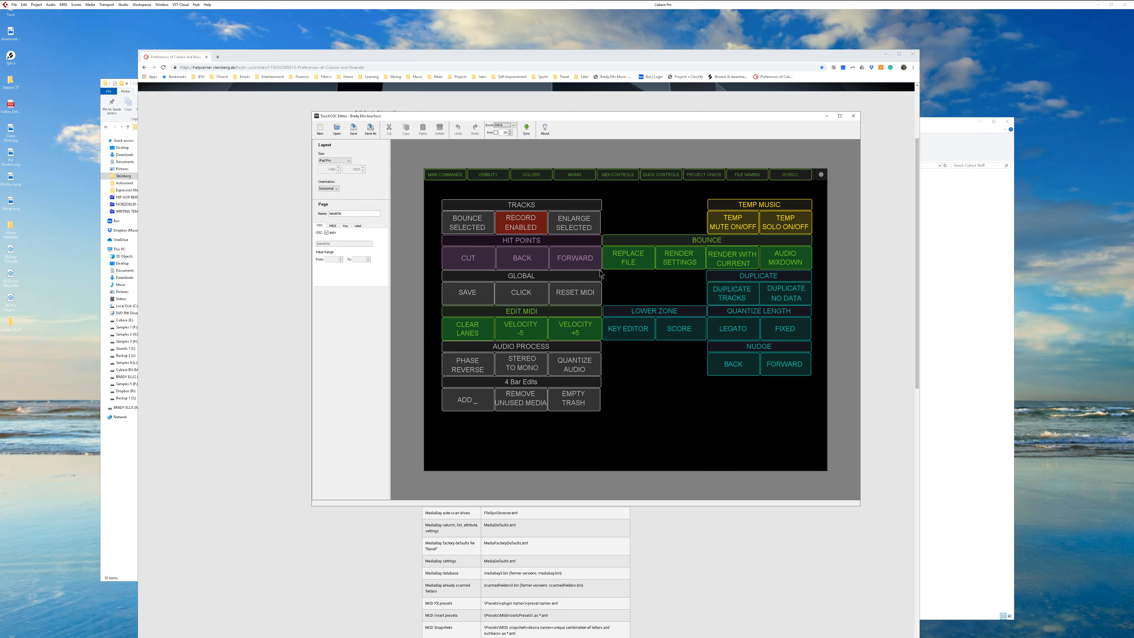
Examine the TouchOSC layout's pages, including Colors, Mixing, MIDI Controls, Quick Controls, Project Check, File Naming, Dorico and Visibility.
click(475, 179)
click(526, 179)
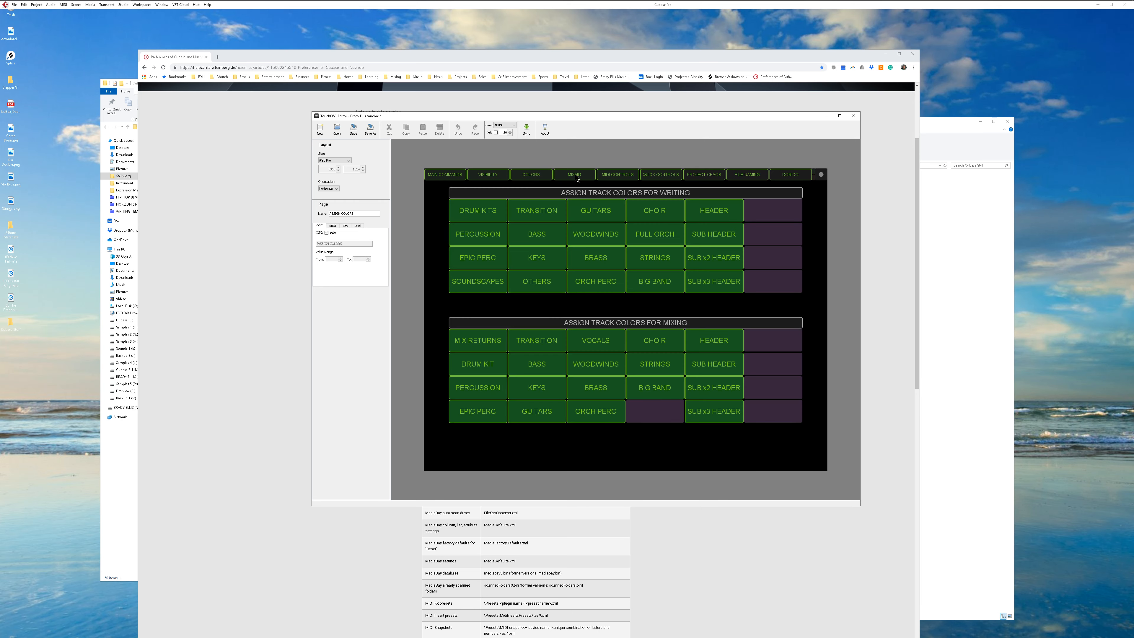
click(577, 179)
click(622, 174)
click(661, 178)
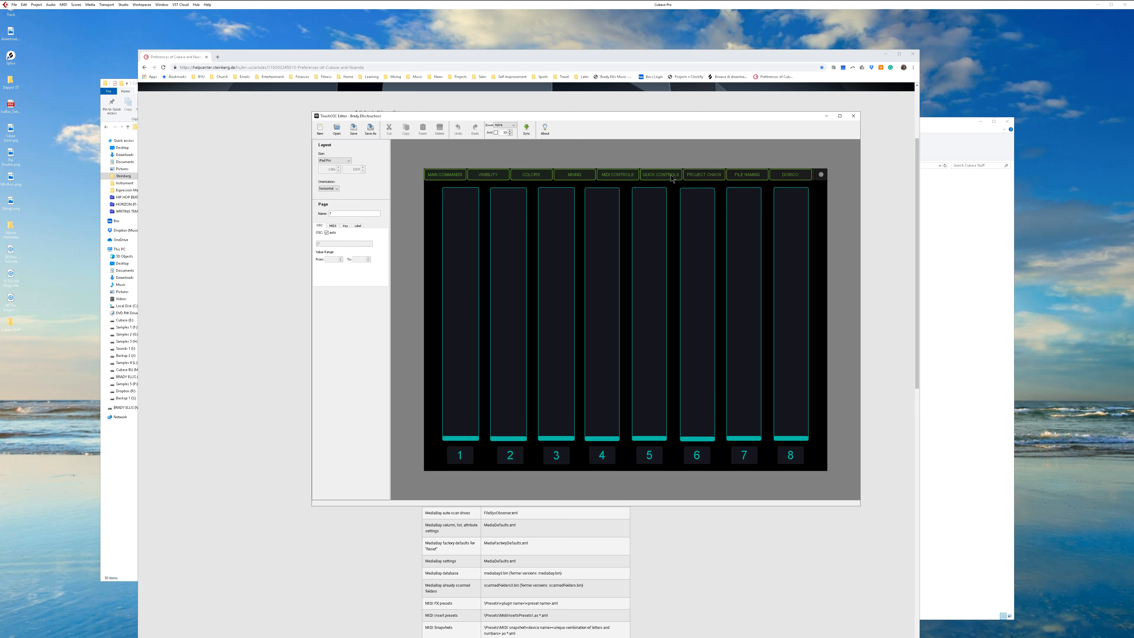
click(709, 177)
click(746, 177)
click(795, 179)
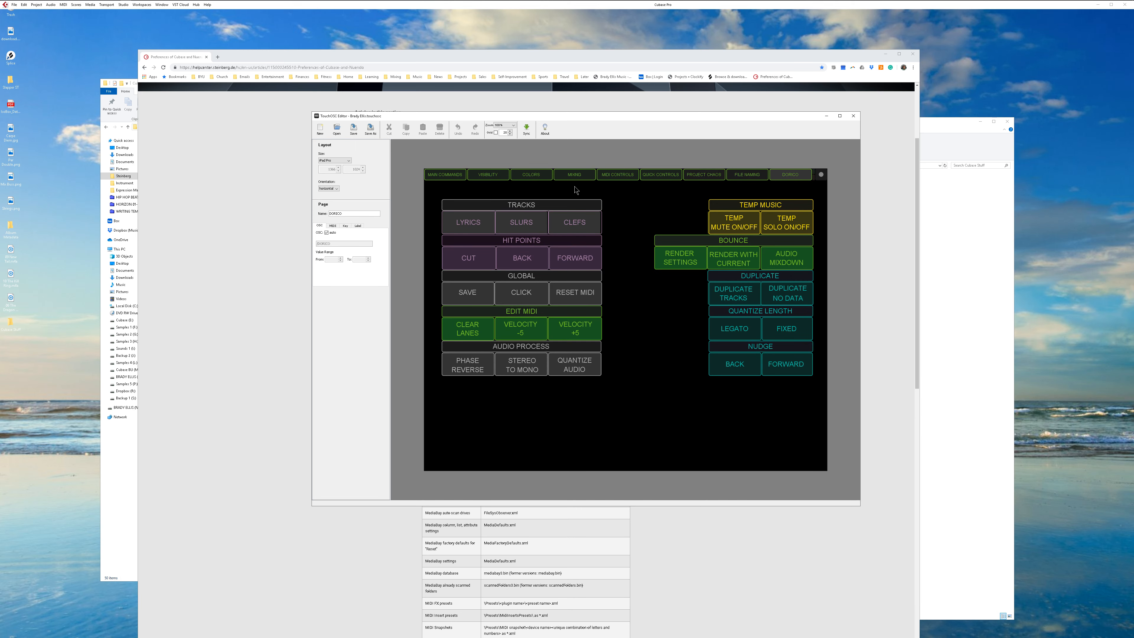
click(531, 175)
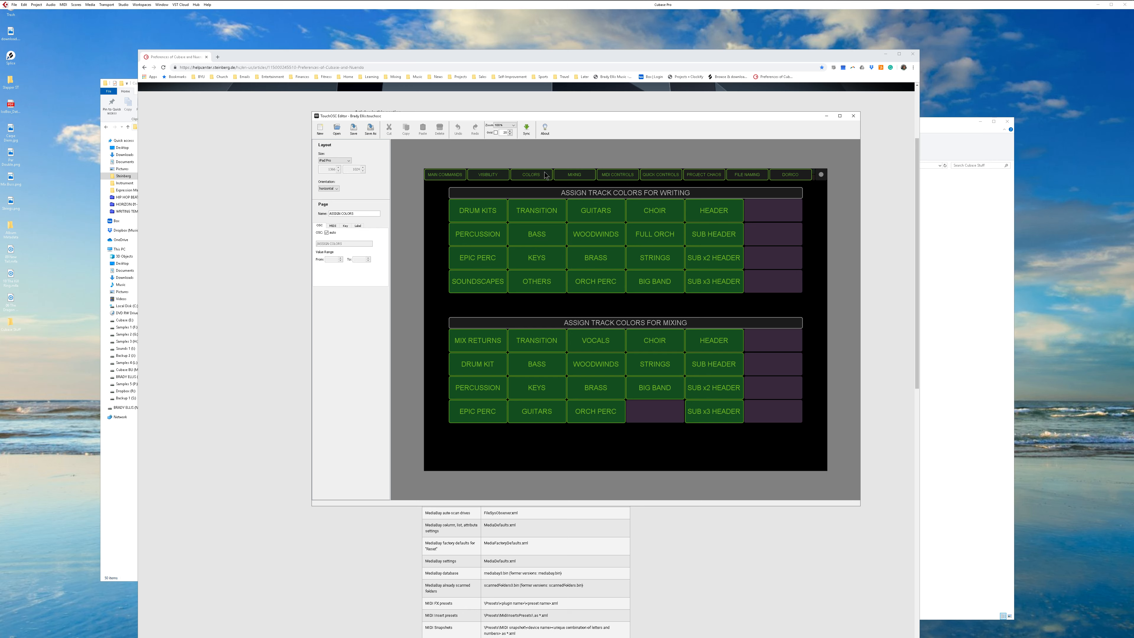
click(493, 178)
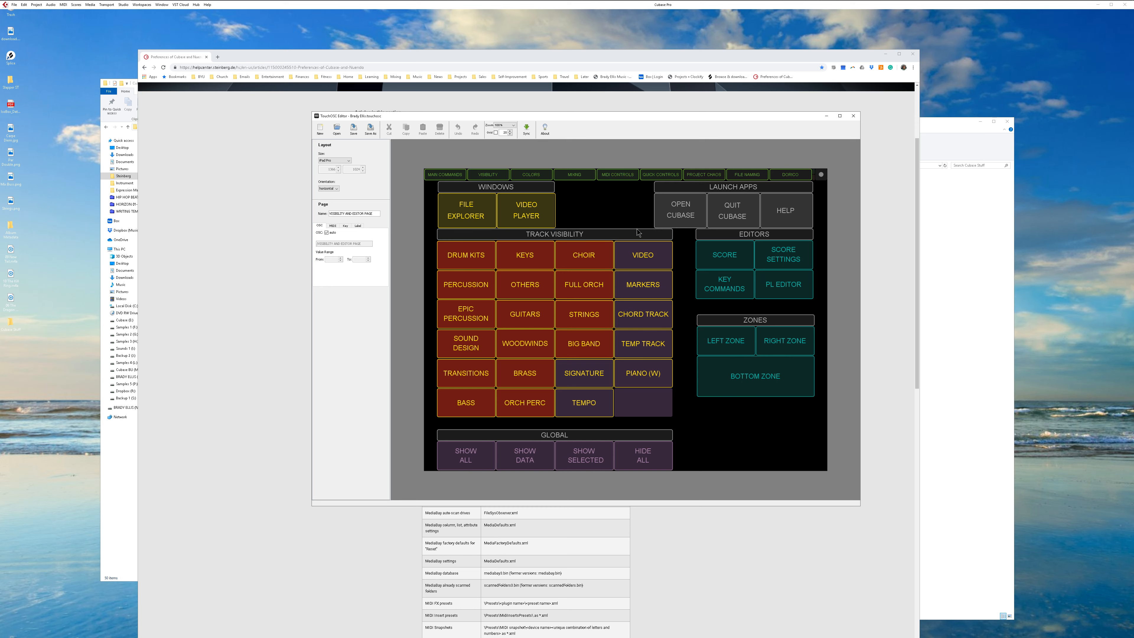
Close the TouchOSC layout and bring the Cubase Stuff and Cubase 10_64 settings folders into view.
click(853, 116)
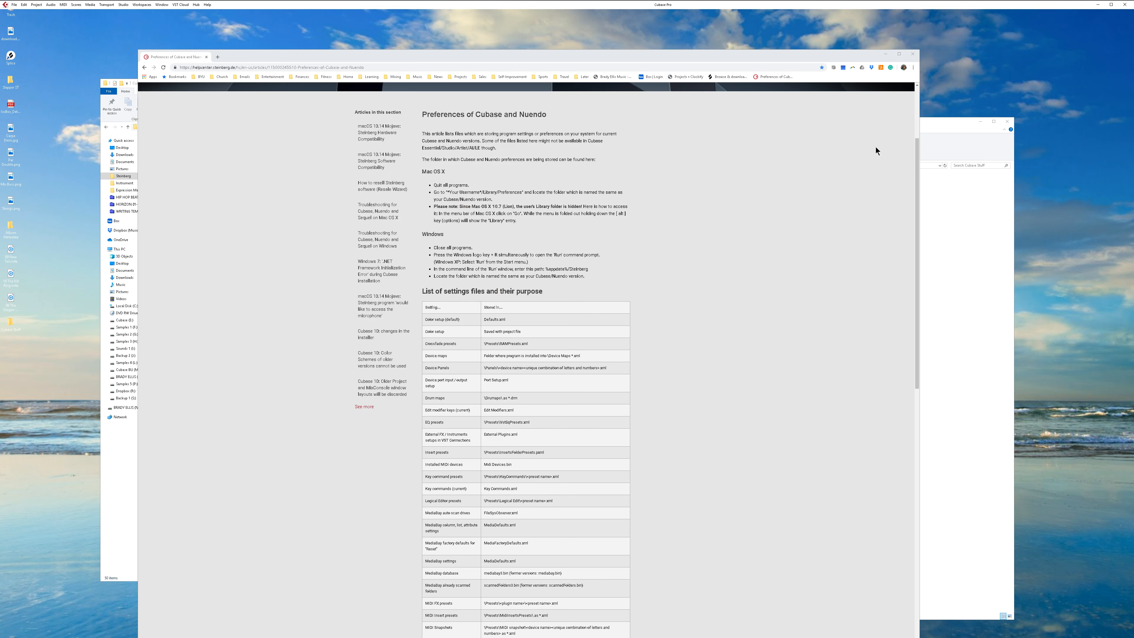
click(947, 124)
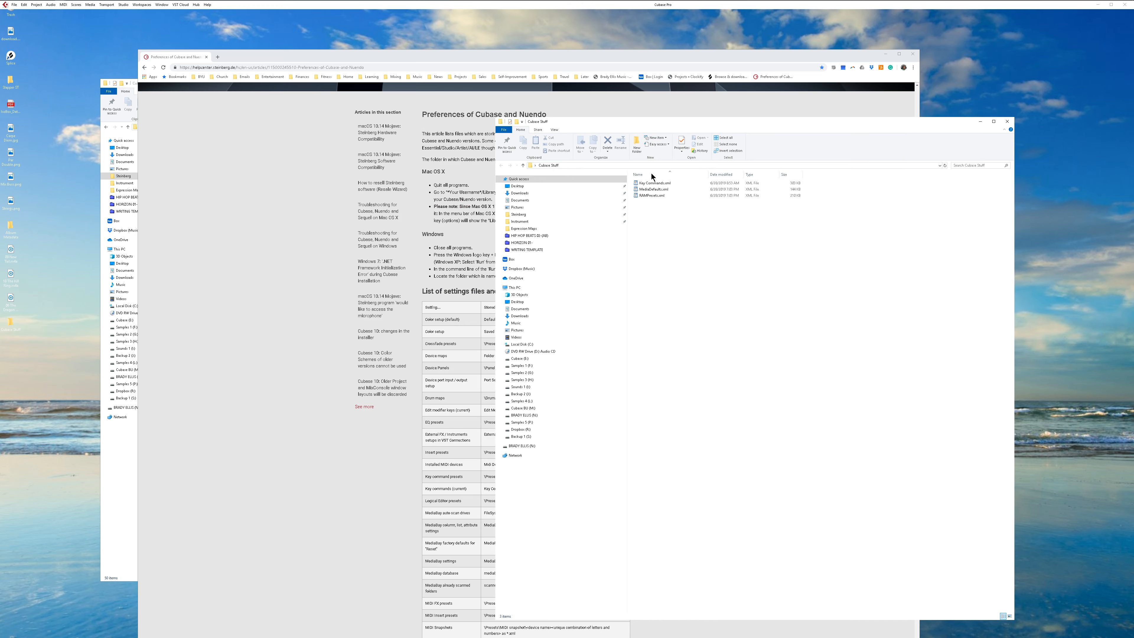
click(885, 54)
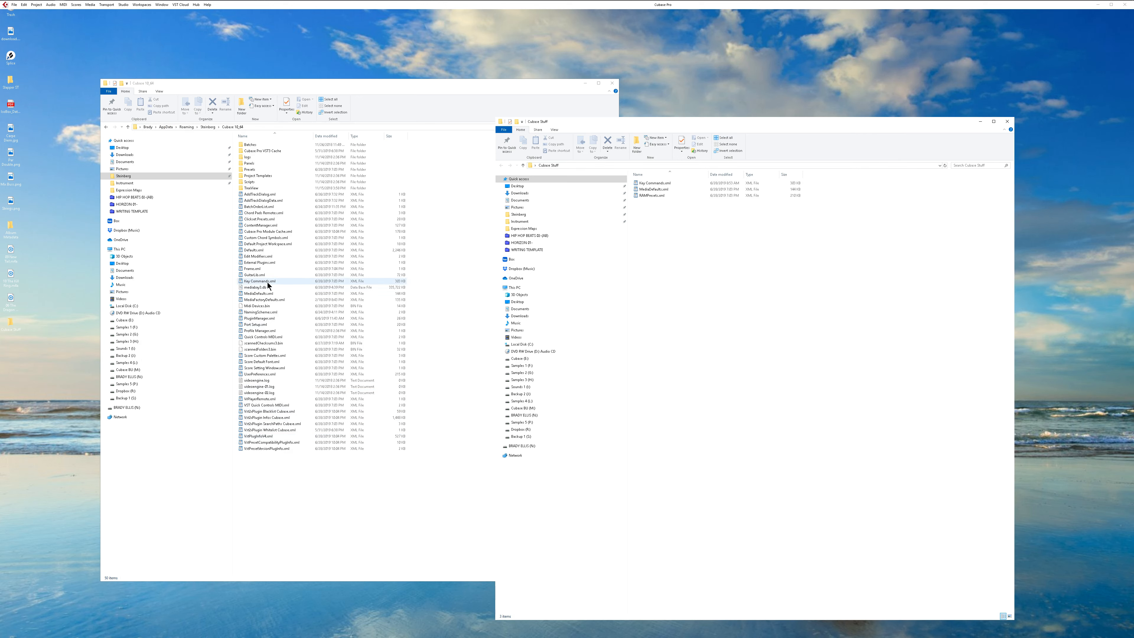
click(375, 547)
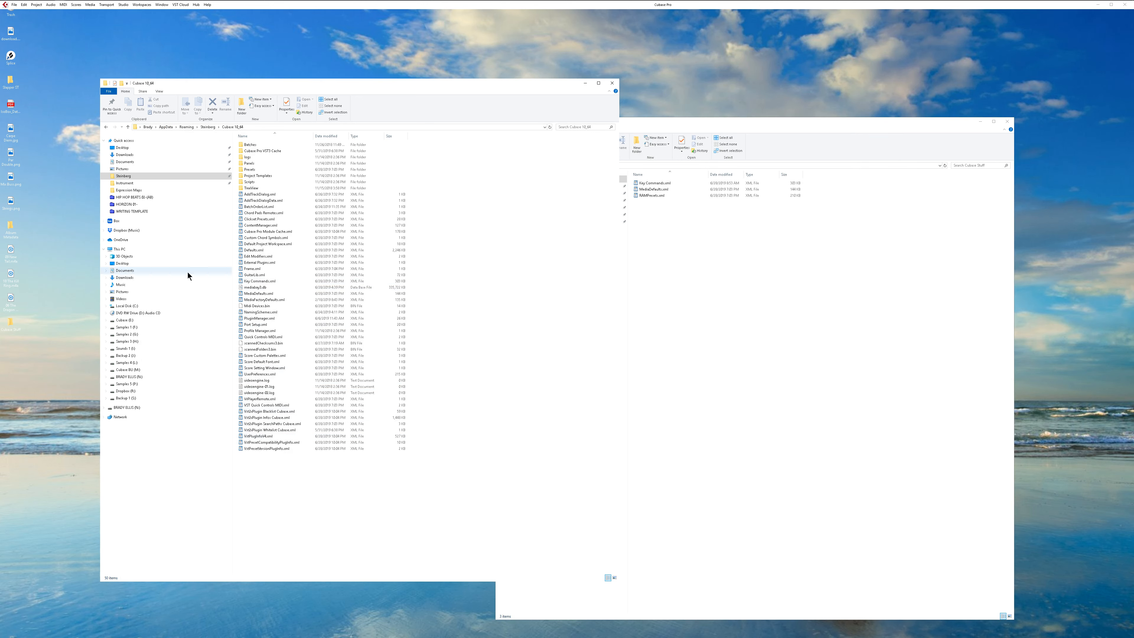
Return to Cubase, load the first saved preset in the Key Commands setup and accept it.
click(151, 6)
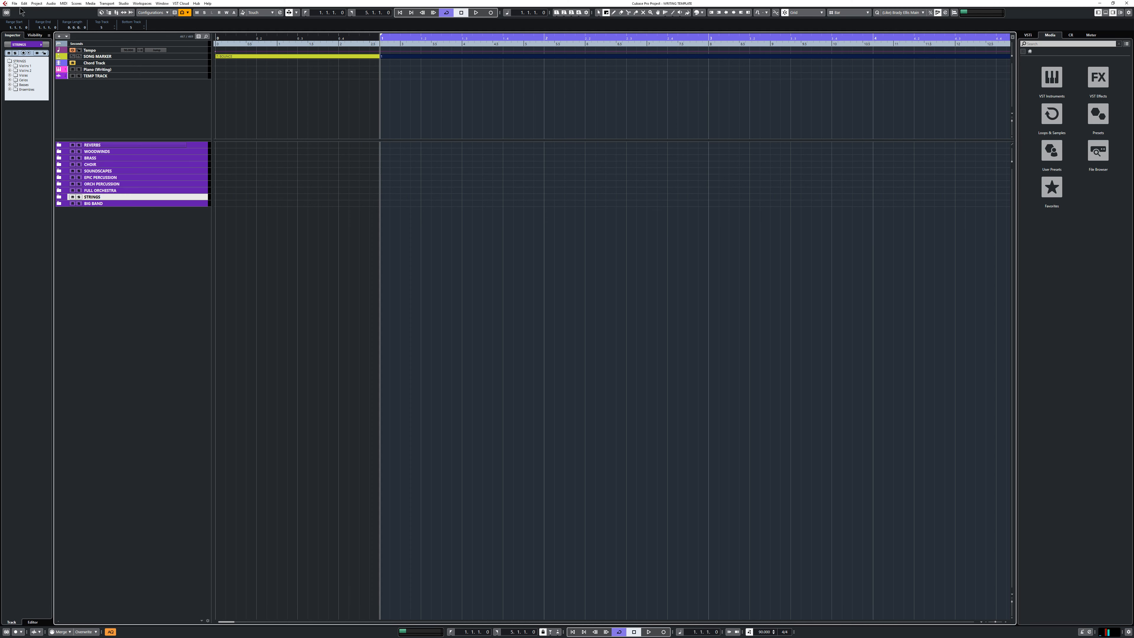
click(14, 4)
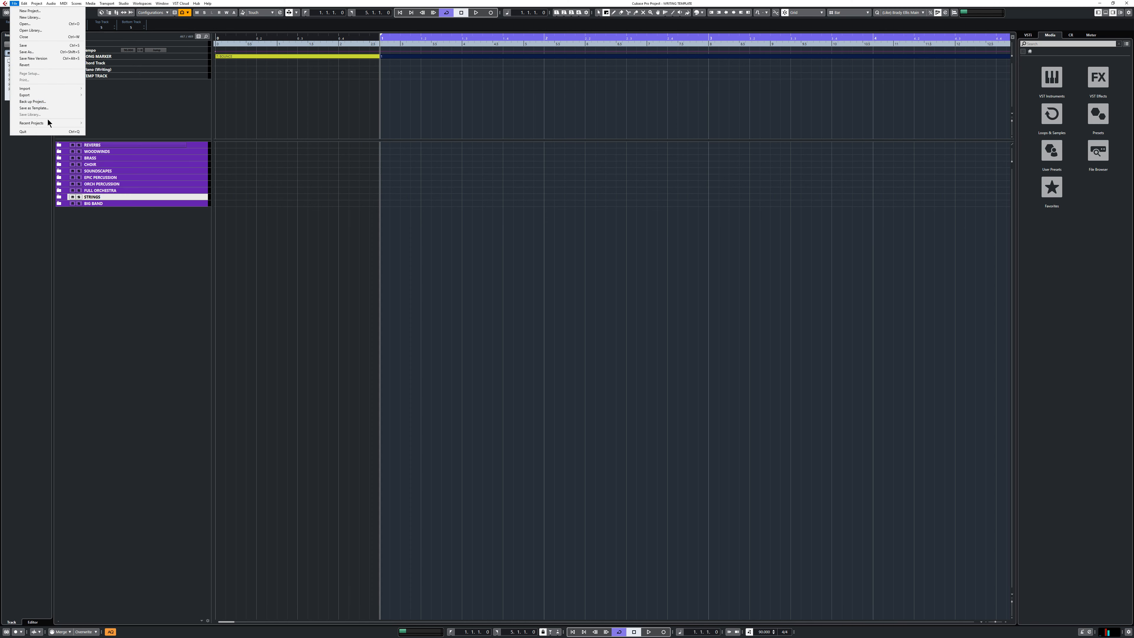
mouse_move(22, 5)
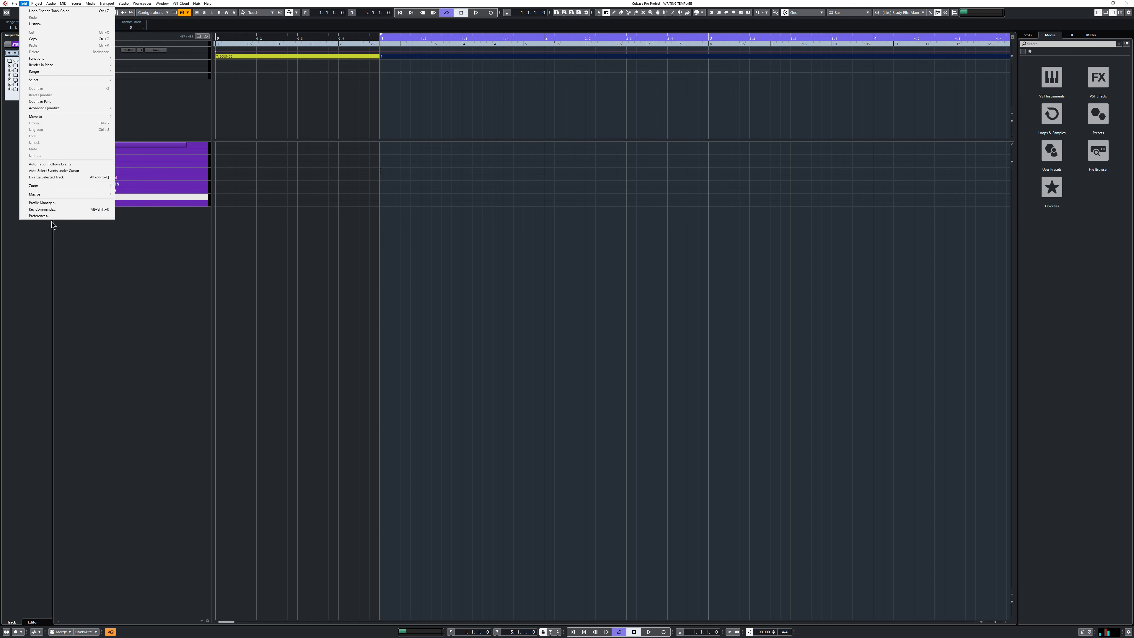
click(50, 209)
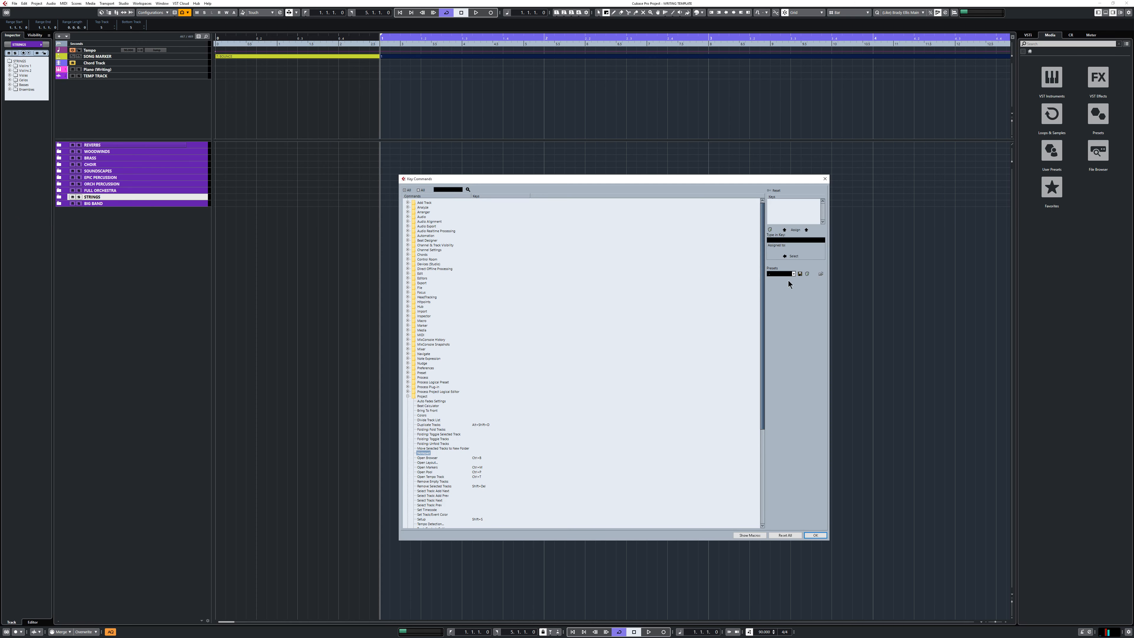
click(790, 274)
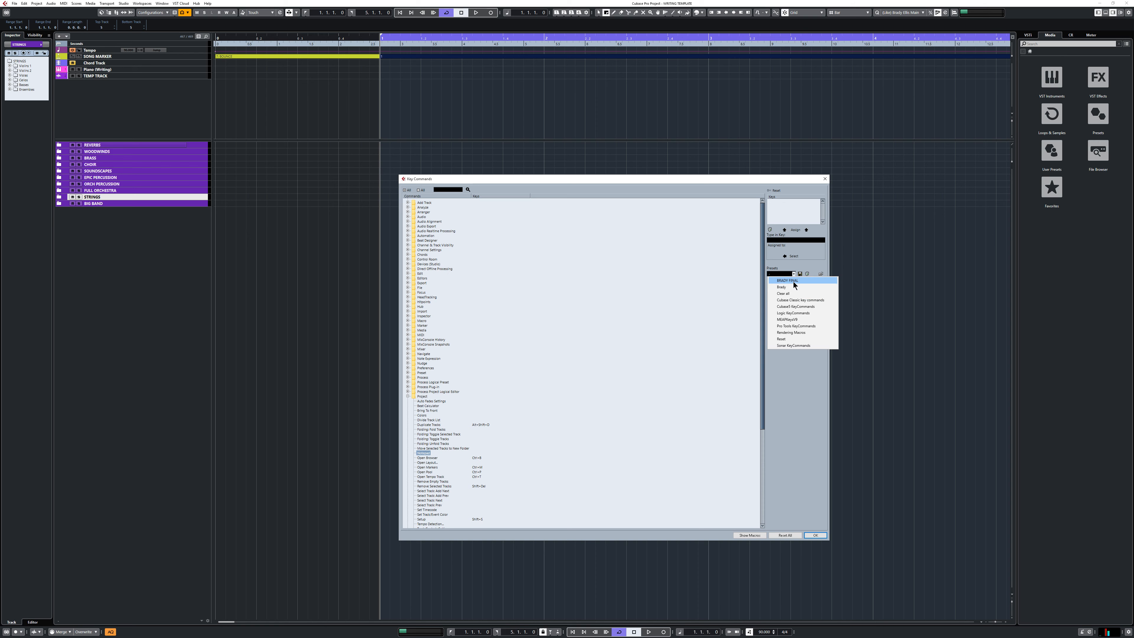
click(793, 282)
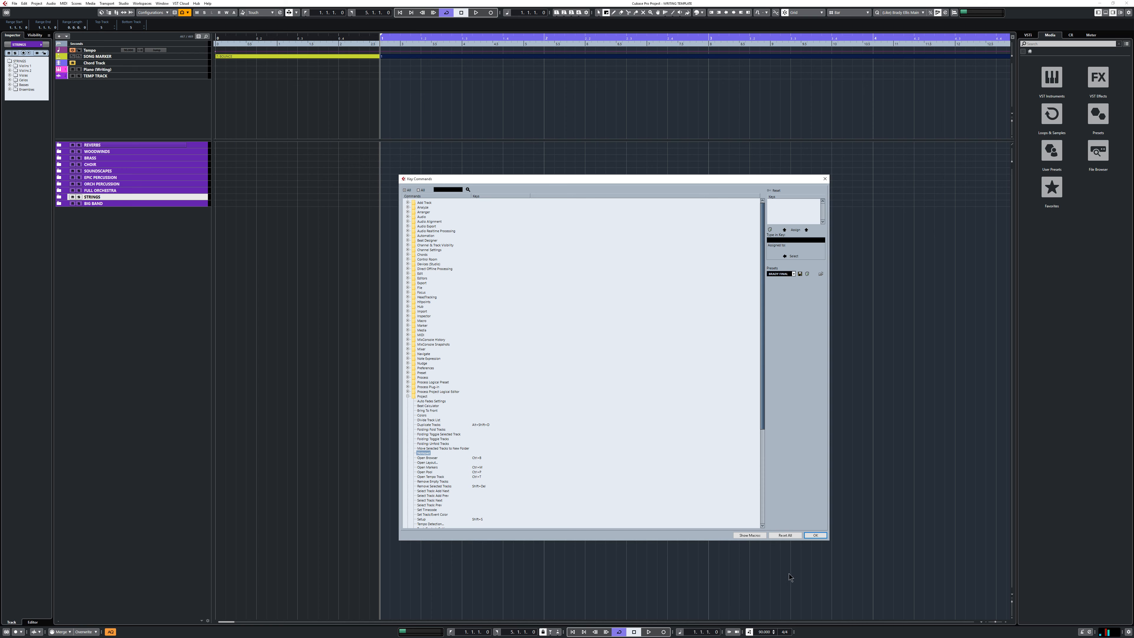
click(815, 535)
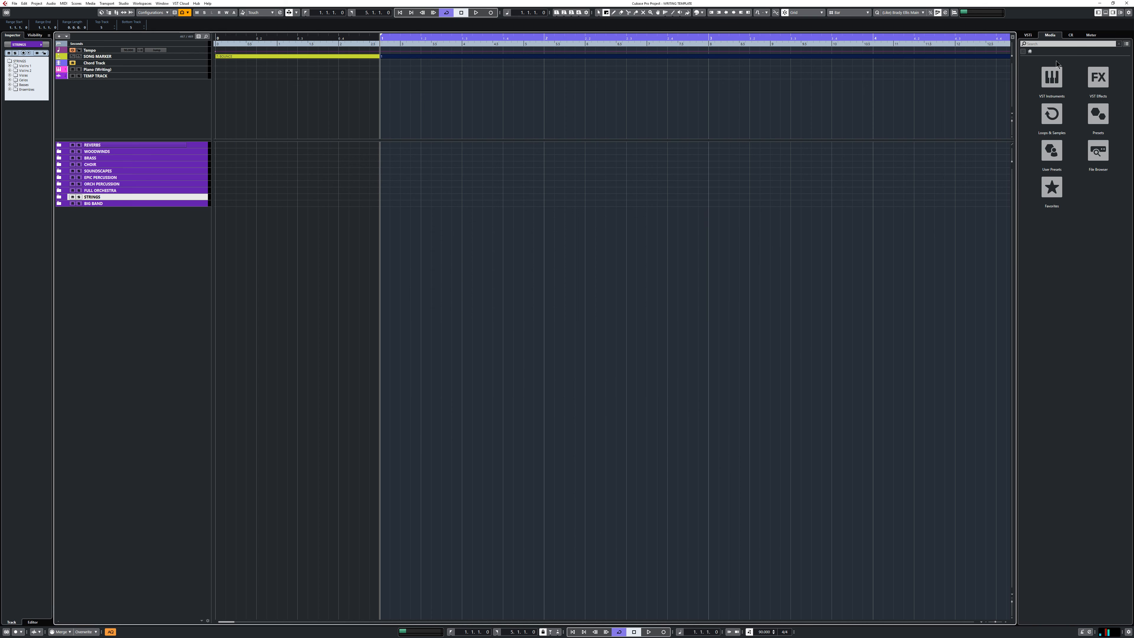
Minimize Cubase to view the Cubase 10_64 settings folder and the Cubase Stuff folder.
click(1100, 4)
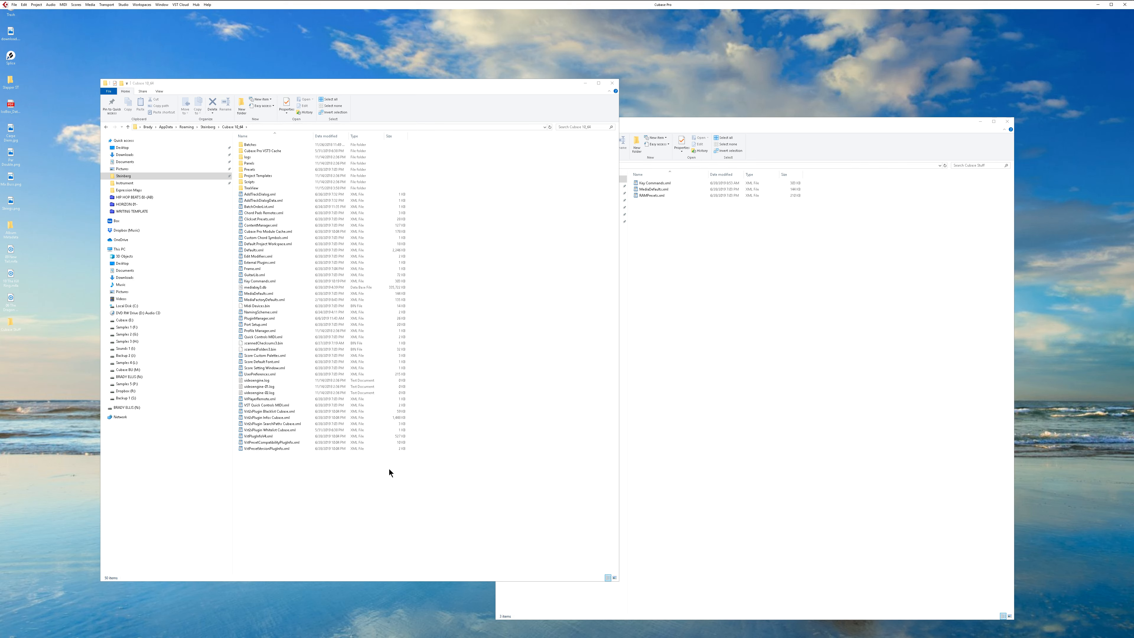
mouse_move(327, 2)
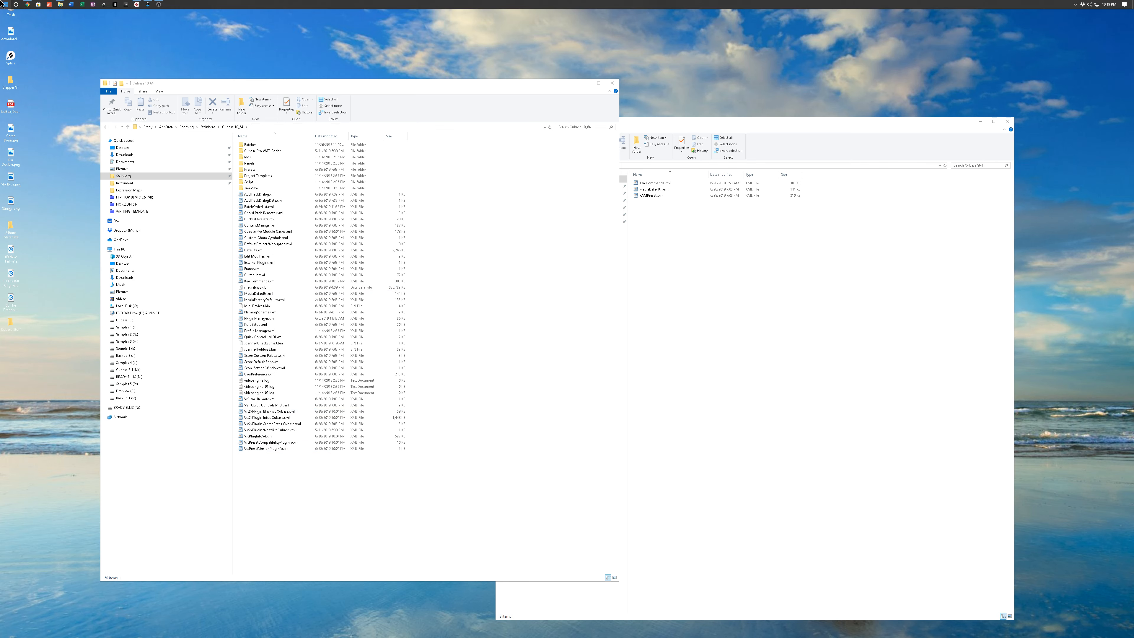
click(158, 5)
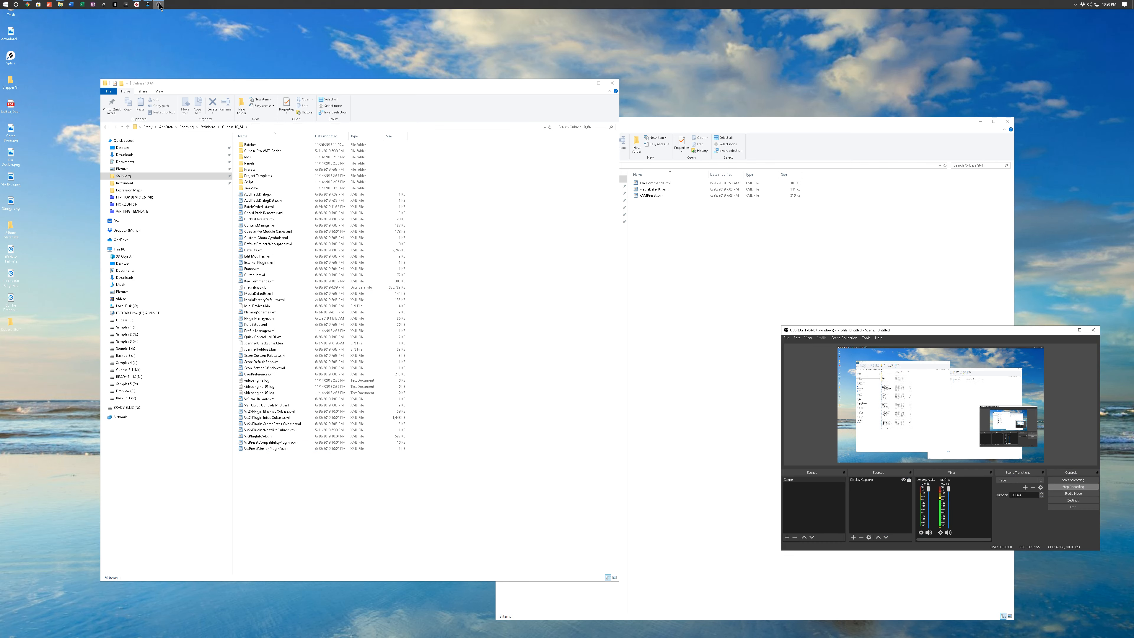